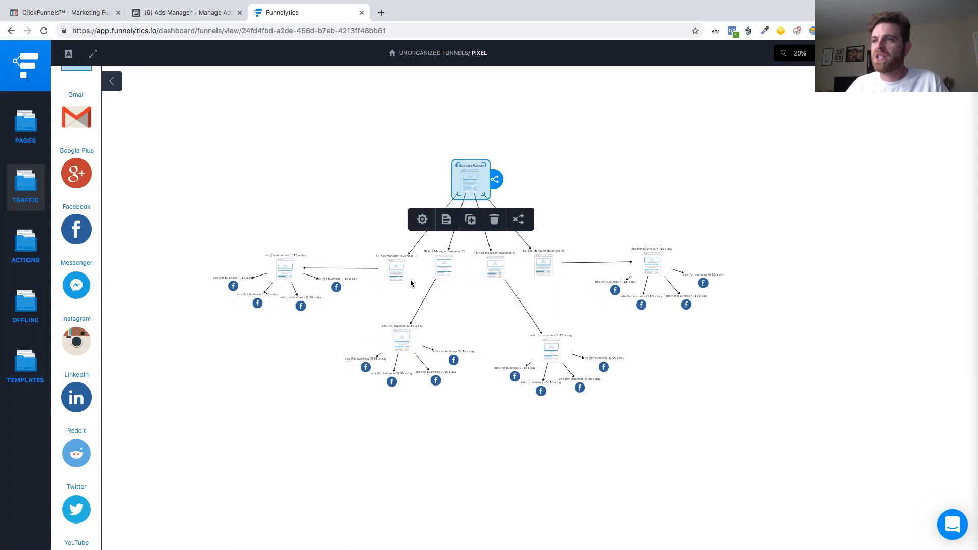
Nudge the FB Ads Manager (business 1) node upward so it lines up with the business 2 node.
drag(400, 274, 402, 269)
click(370, 253)
drag(544, 253, 574, 245)
click(568, 204)
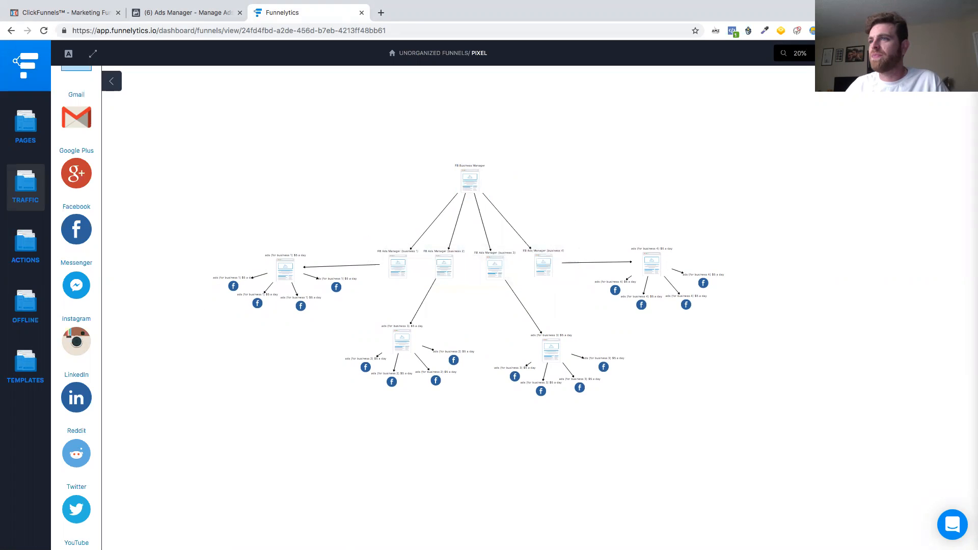
Enlarge the funnel map to 40% and examine the FB Business Manager node and the row of four ads managers beneath it.
click(832, 53)
click(832, 53)
scroll(579, 143, left, 1)
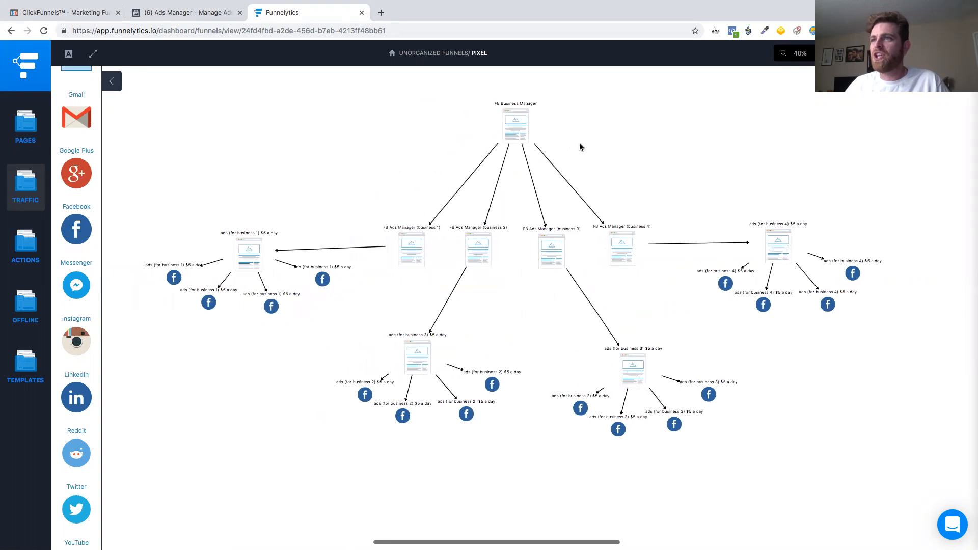
click(521, 120)
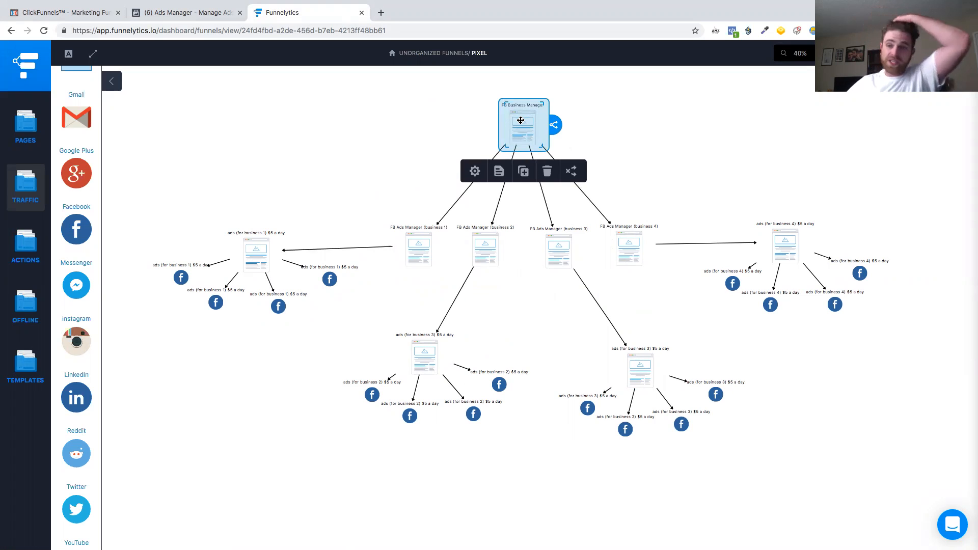
click(640, 156)
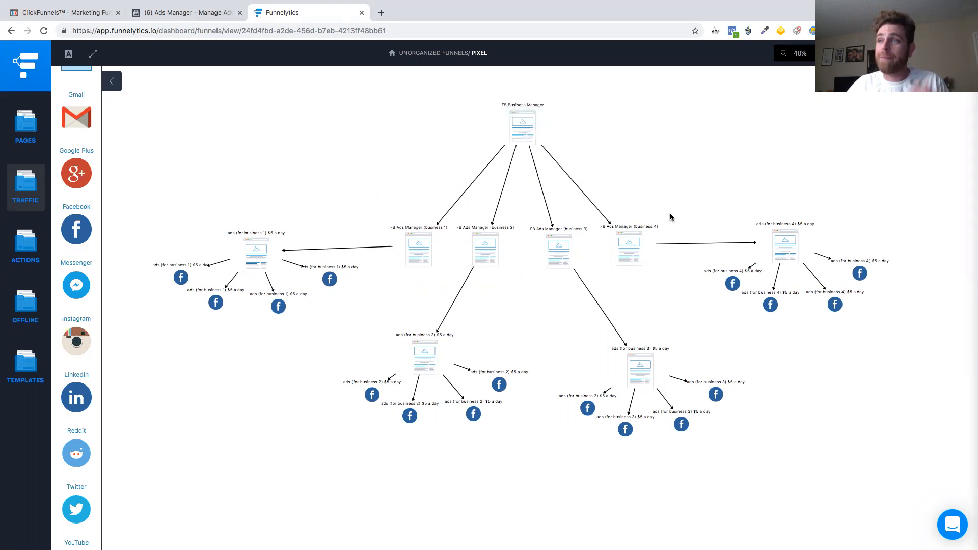
click(383, 260)
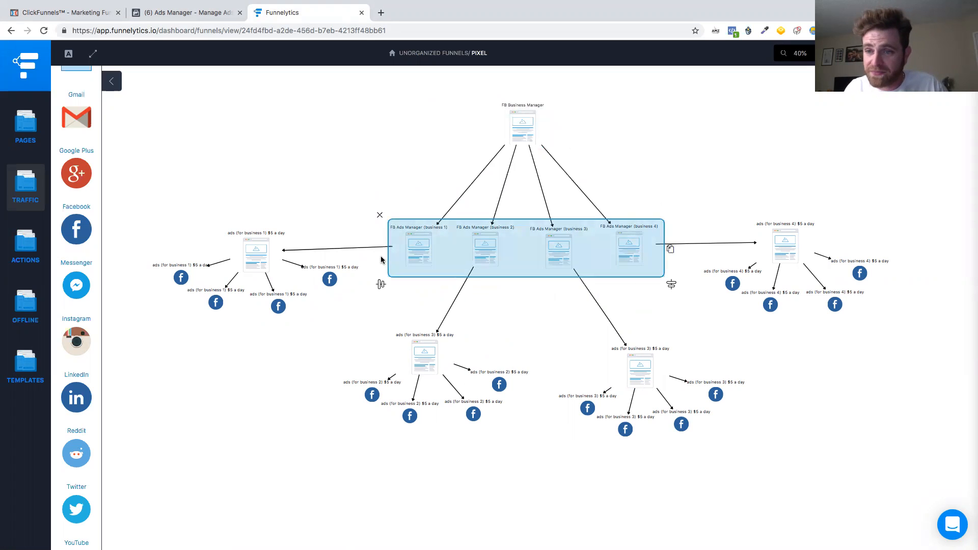
click(381, 260)
click(650, 238)
drag(595, 89, 441, 157)
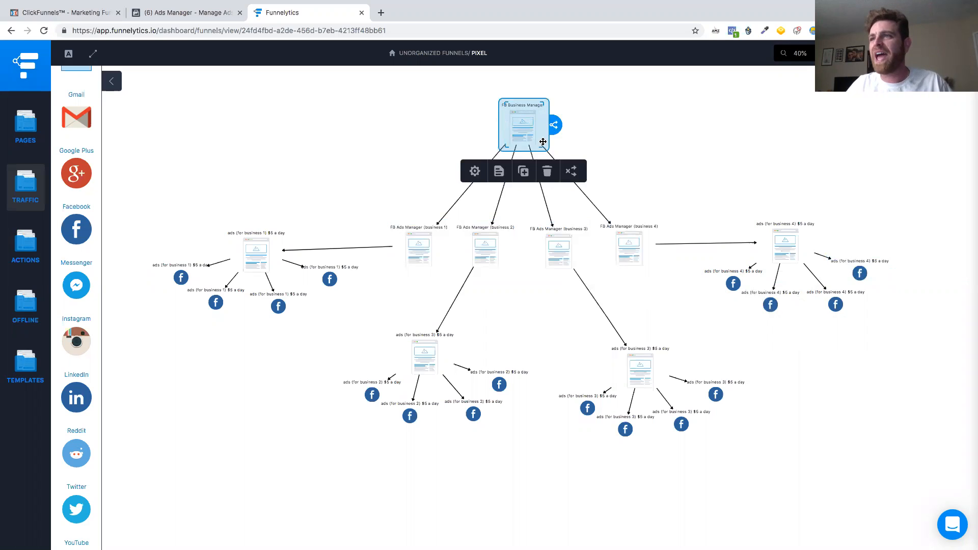
Move the FB Business Manager node slightly higher, keeping it centred above the four FB Ads Manager nodes.
click(664, 138)
mouse_move(529, 126)
mouse_down()
mouse_move(732, 107)
mouse_move(454, 128)
mouse_move(552, 132)
mouse_move(528, 107)
mouse_move(529, 137)
mouse_move(529, 112)
mouse_up()
drag(372, 169, 653, 242)
click(648, 174)
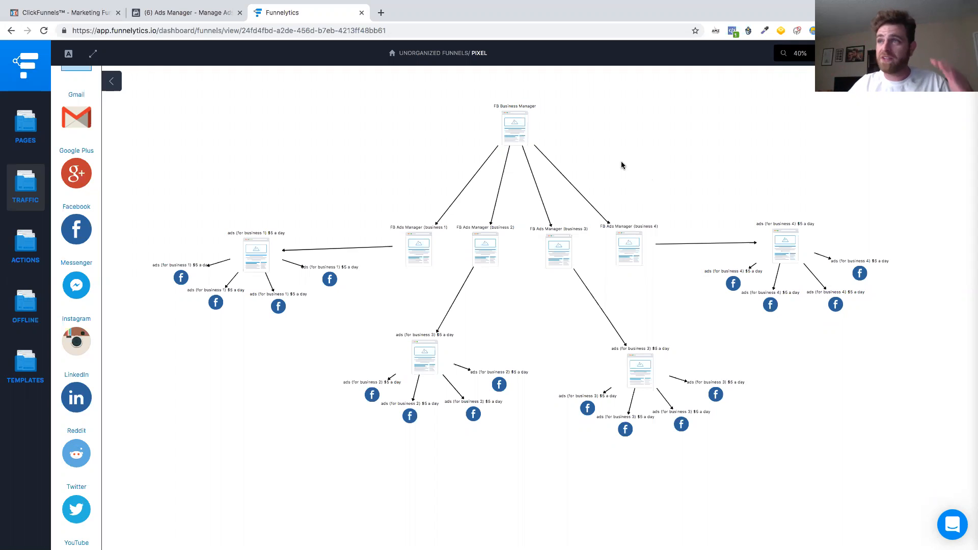
drag(508, 123, 485, 129)
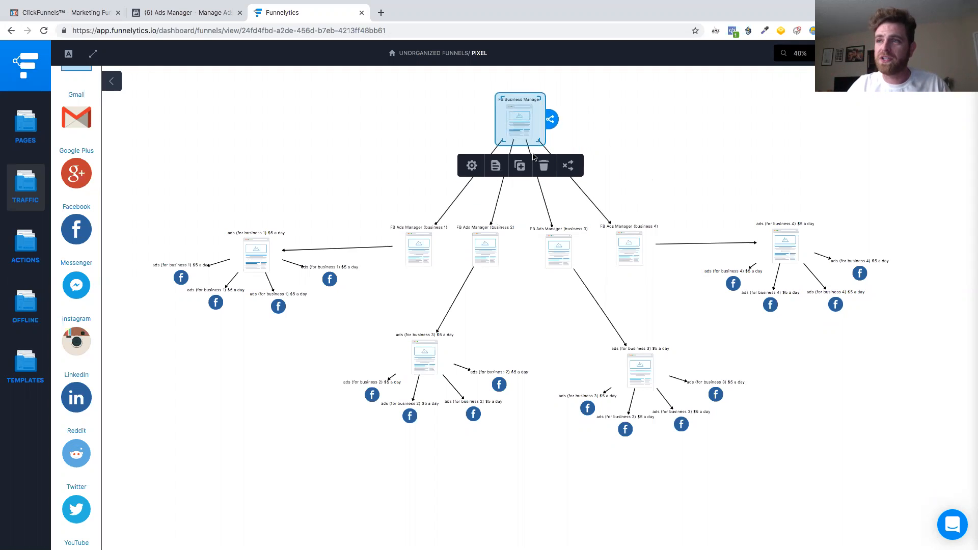
click(436, 292)
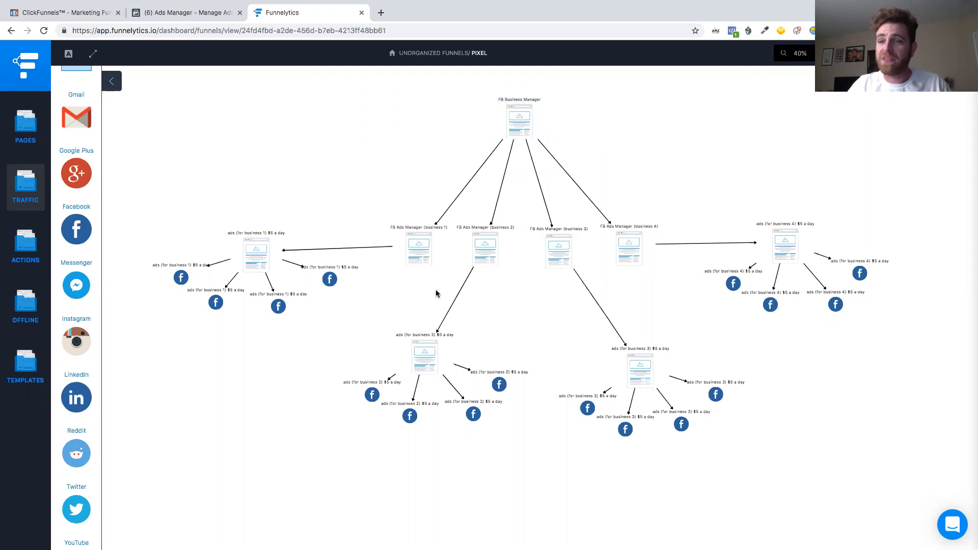
Shift the FB Ads Manager nodes for businesses 1 to 4 slightly within their row.
click(417, 258)
click(483, 249)
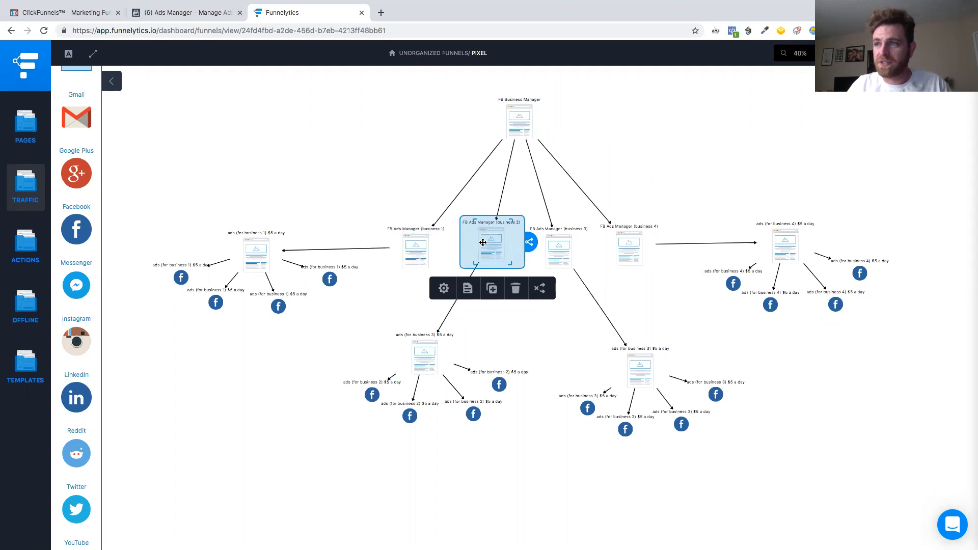
drag(481, 242, 480, 240)
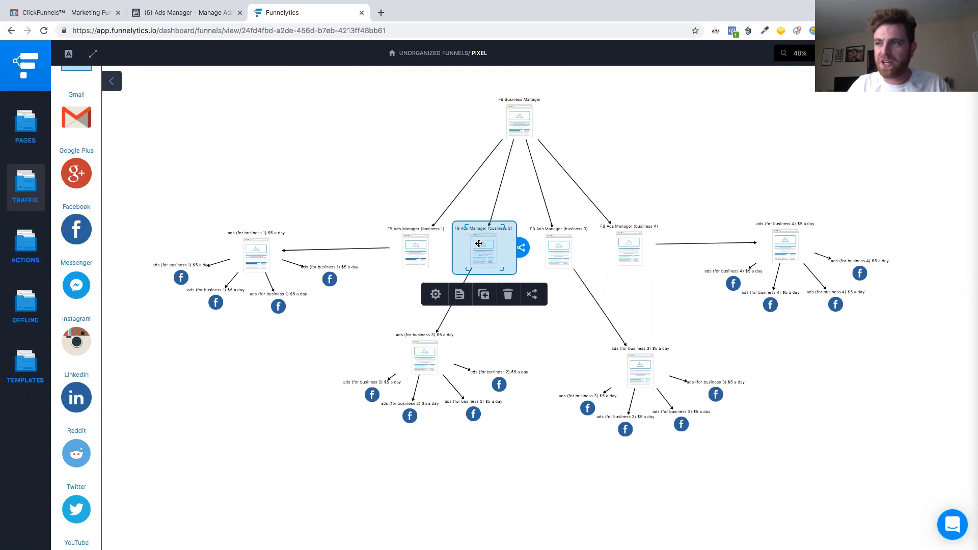
drag(548, 247, 555, 240)
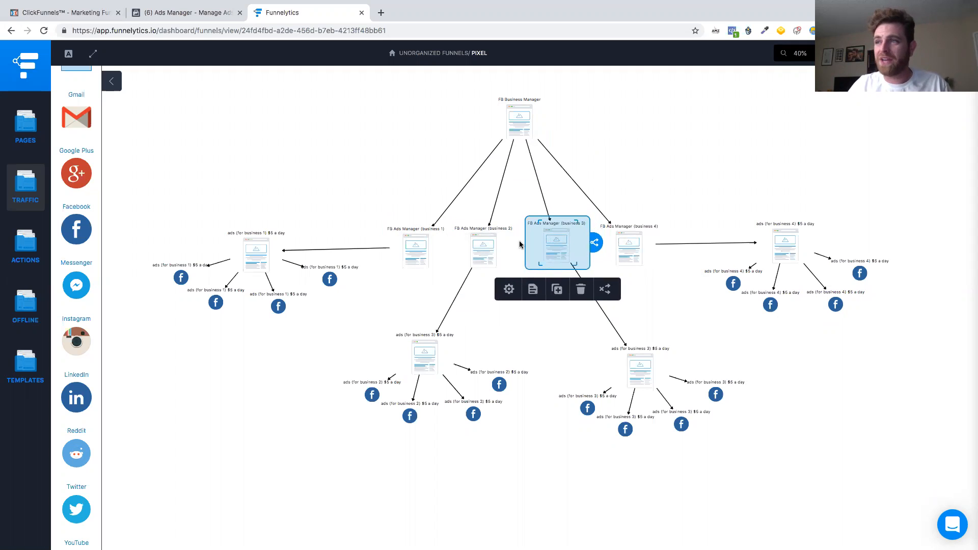
key(Down)
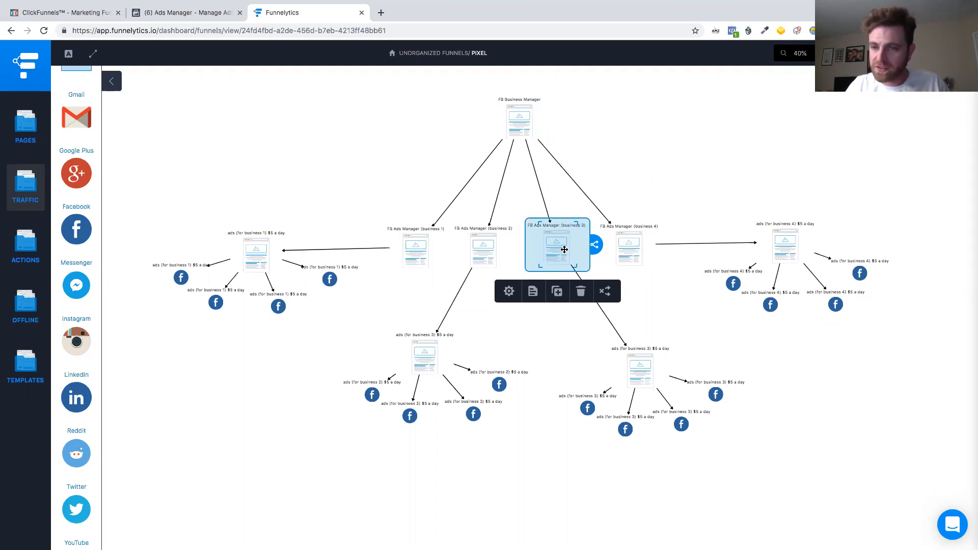
click(619, 171)
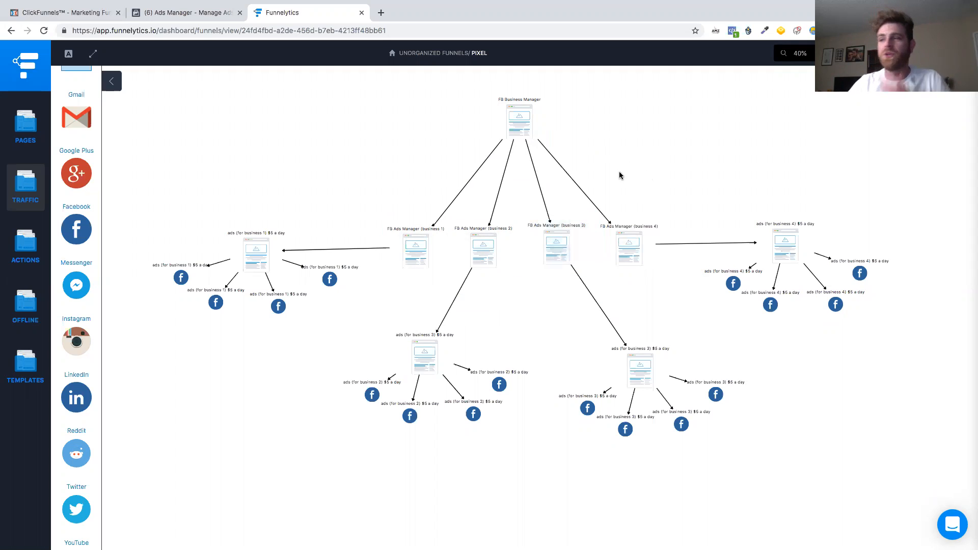
click(636, 244)
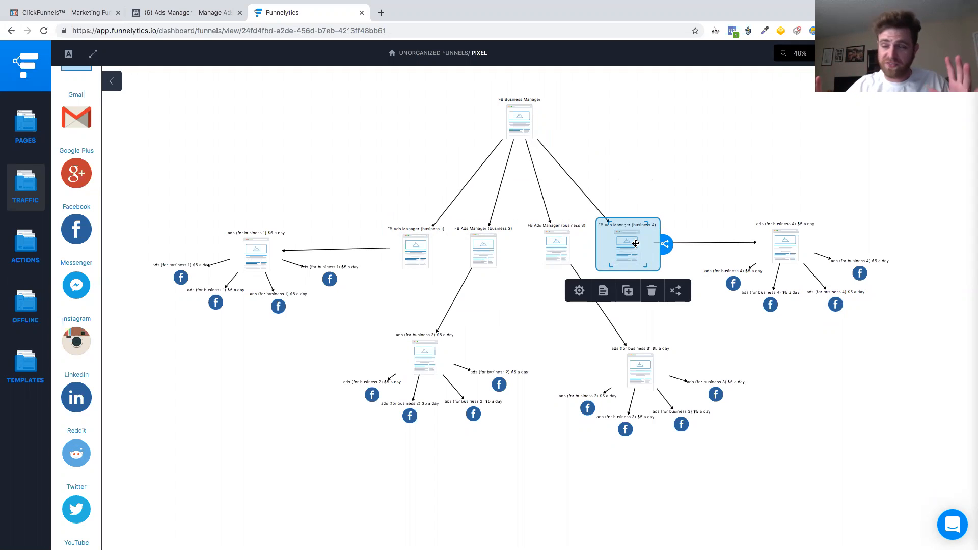
Examine how the FB Business Manager connects to its four ads managers, highlighting them as a group and then individually.
scroll(640, 197, left, 1)
drag(489, 84, 400, 173)
drag(400, 101, 657, 284)
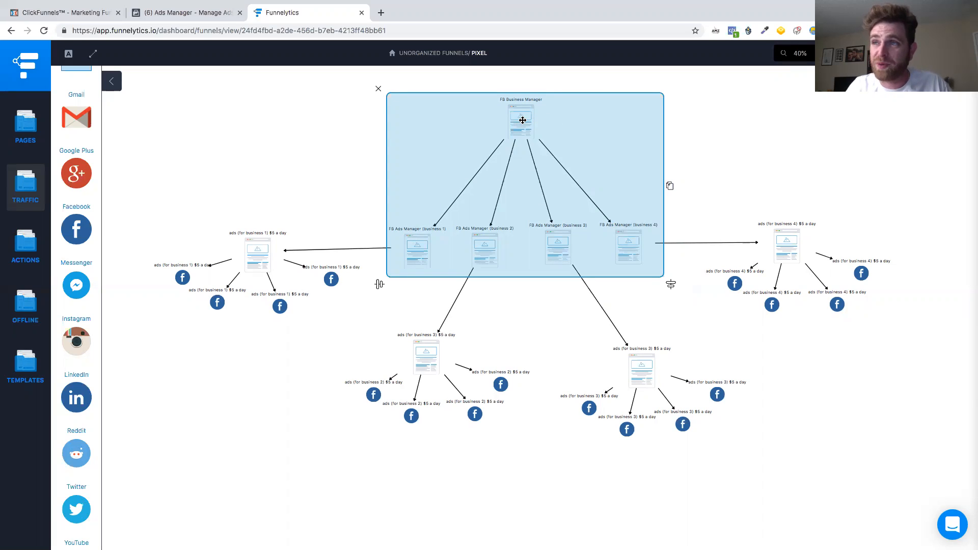
click(422, 260)
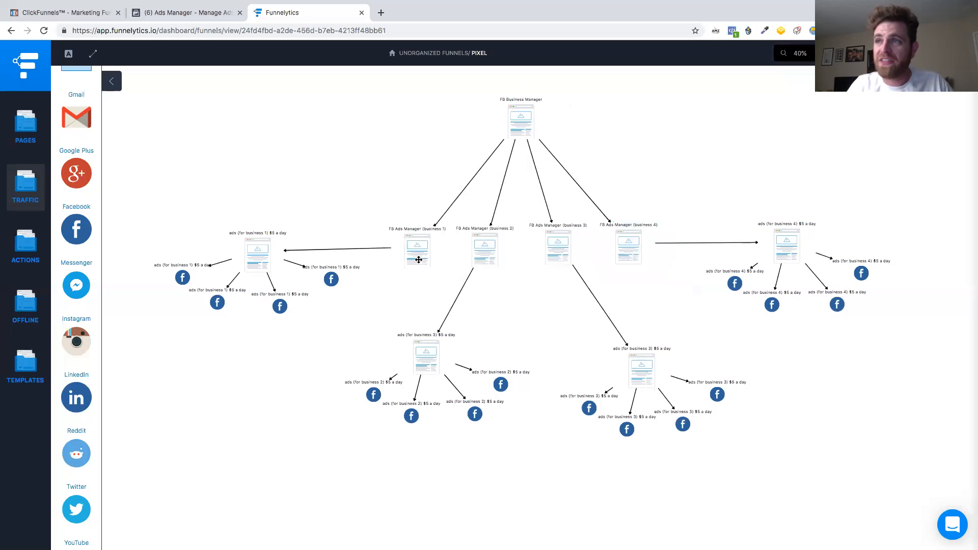
click(419, 259)
click(494, 250)
click(558, 247)
click(402, 251)
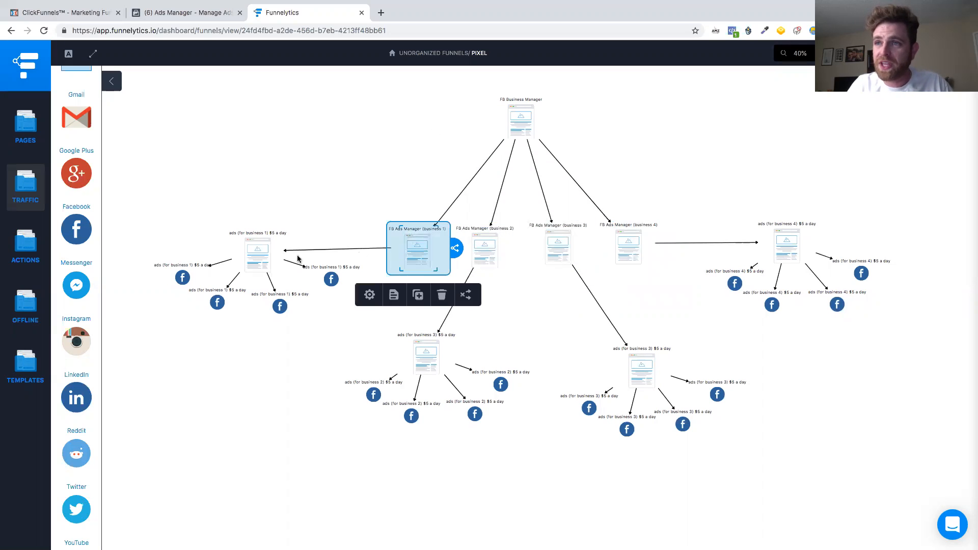
Examine the business 1 ads manager and its attached group of $5-a-day Facebook ads.
click(261, 255)
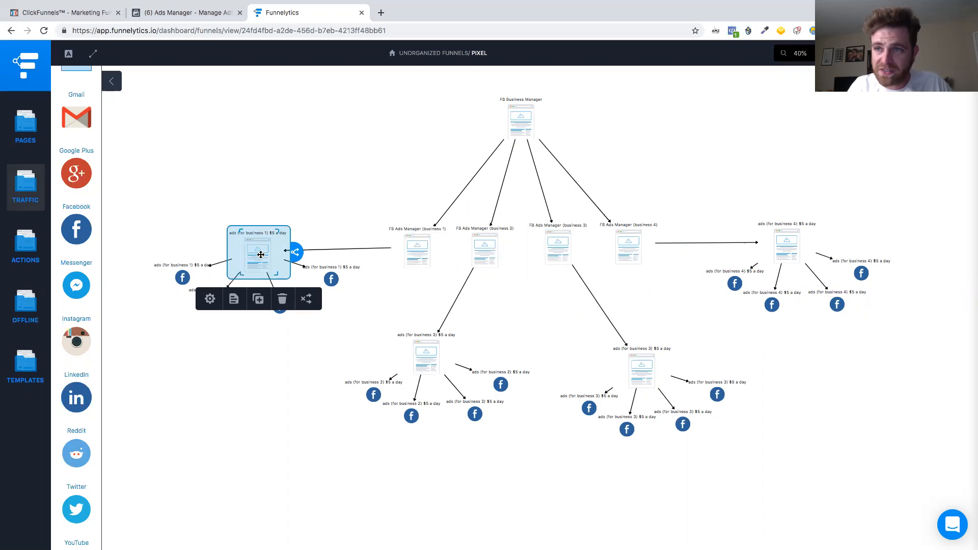
scroll(271, 251, left, 1)
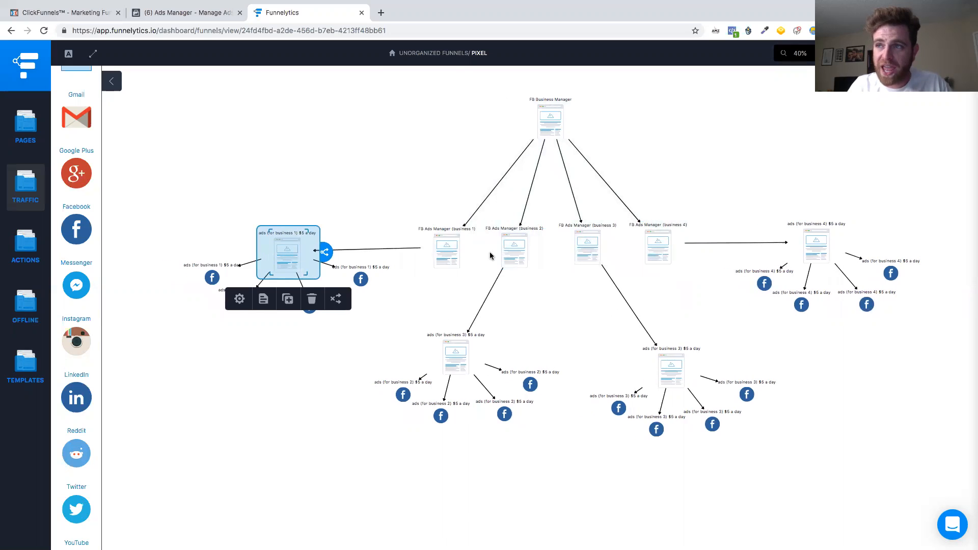
click(435, 252)
click(286, 250)
drag(222, 198, 374, 334)
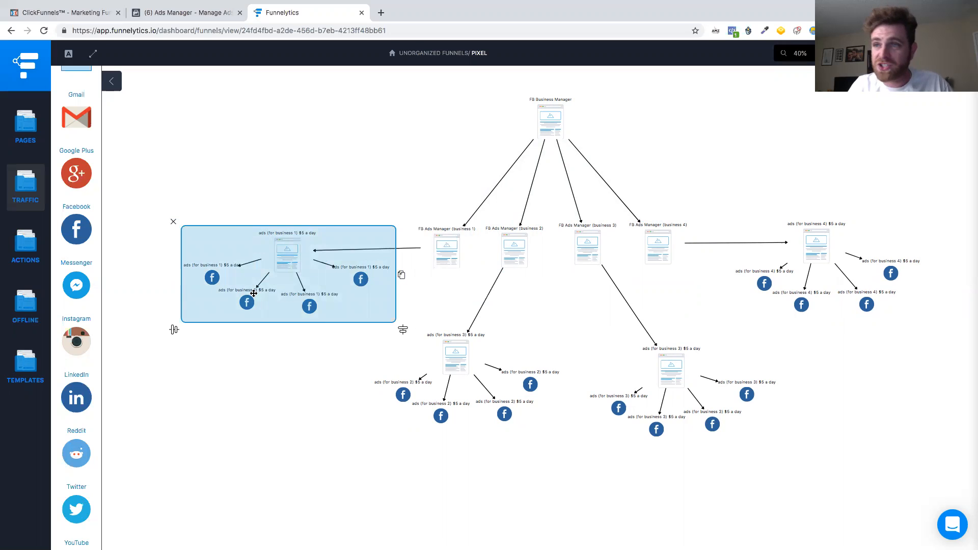
click(317, 191)
click(444, 237)
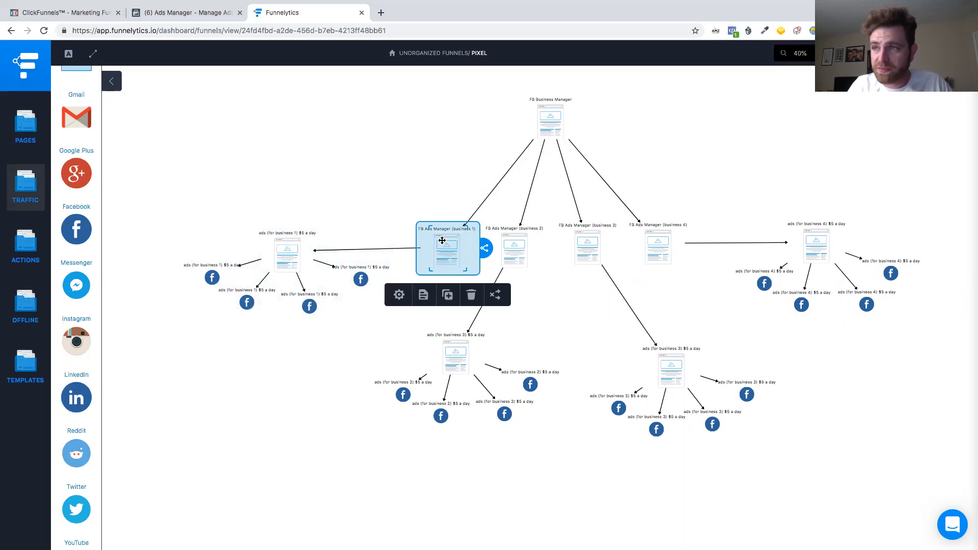
click(292, 251)
drag(163, 264, 404, 331)
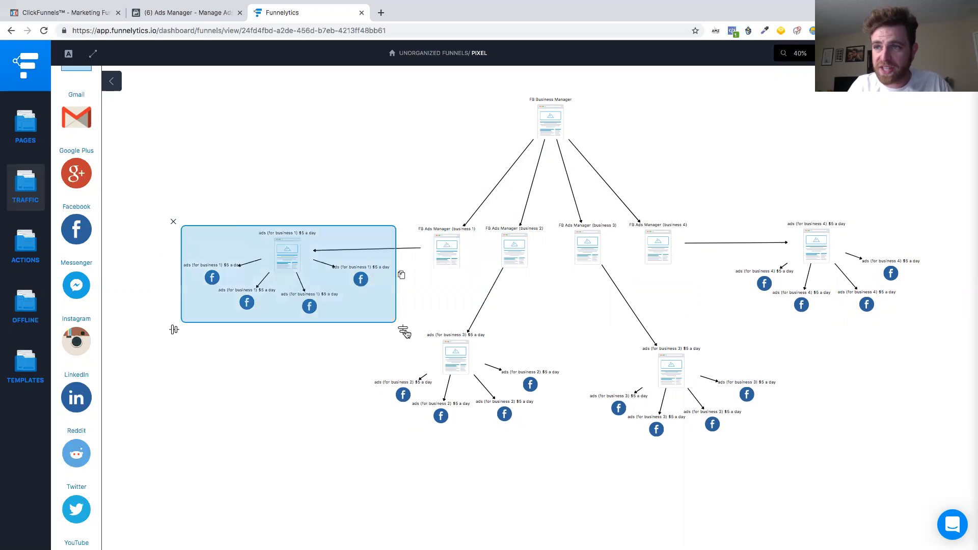
click(310, 356)
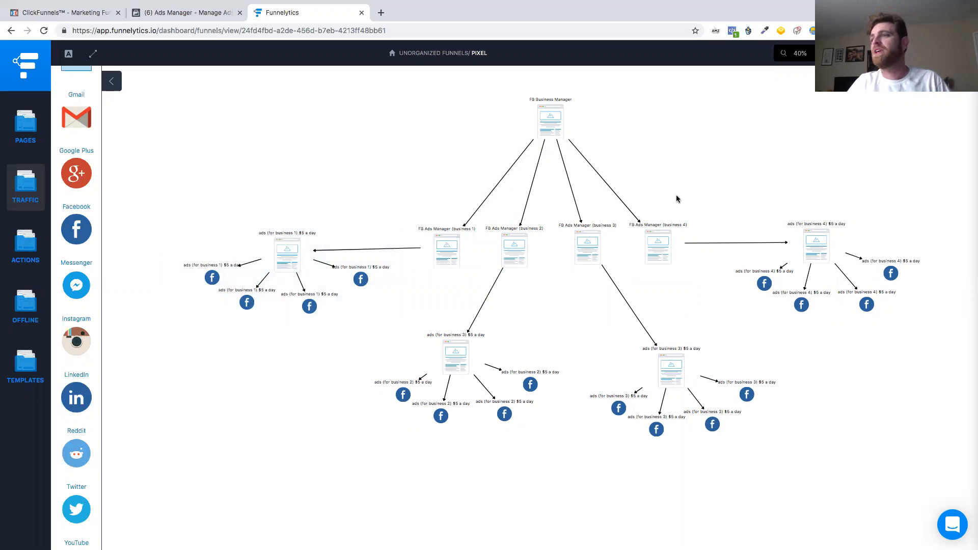
Look over the entire account map, from the FB Business Manager down to the four ad groups.
drag(860, 411, 236, 107)
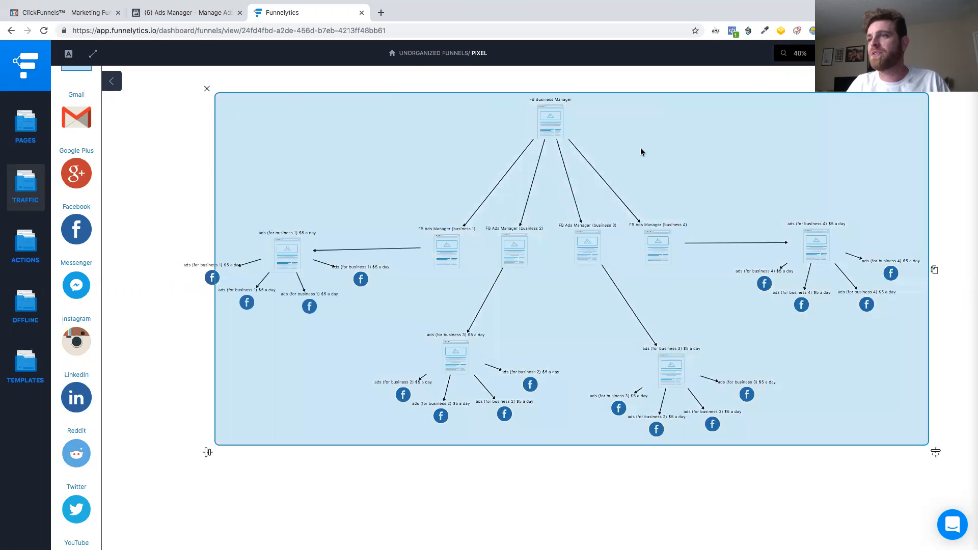
click(669, 165)
scroll(502, 165, up, 2)
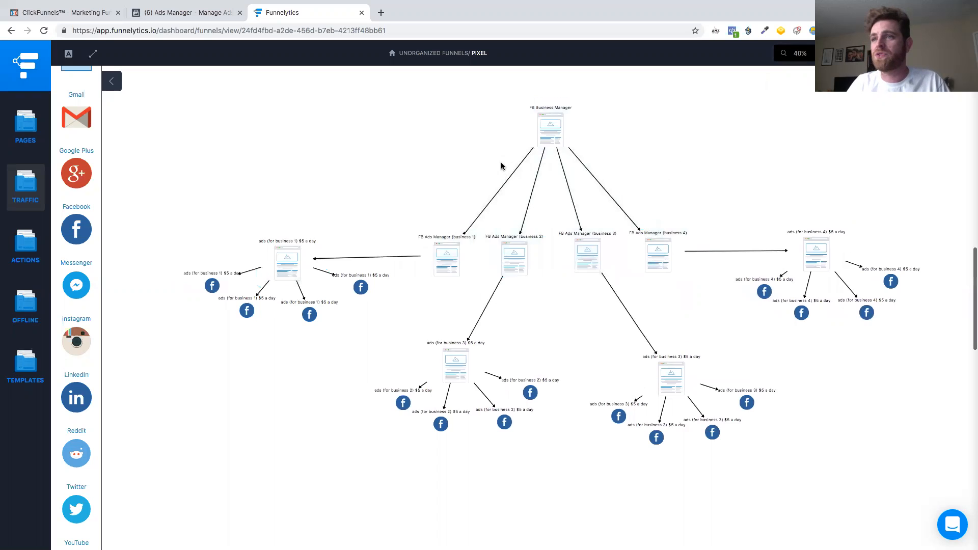
drag(641, 221, 688, 291)
click(387, 197)
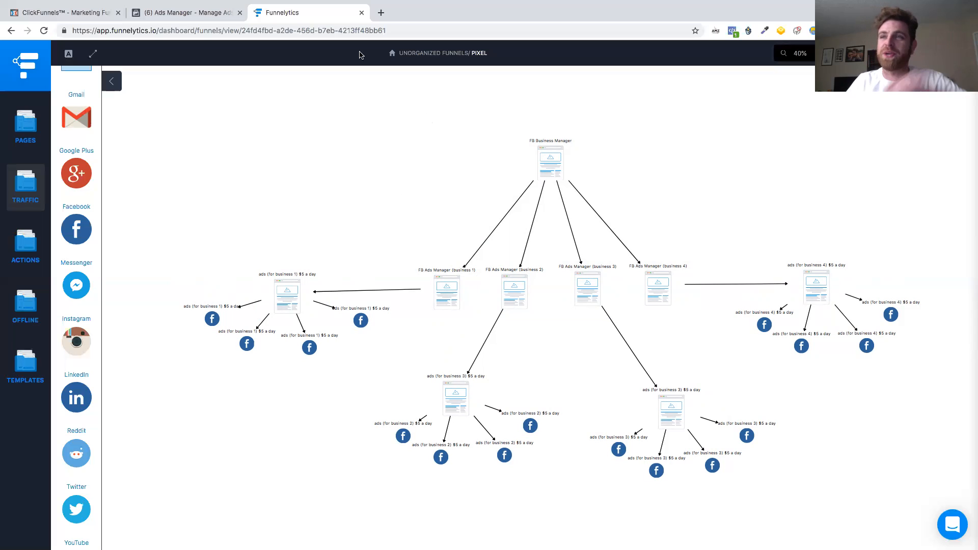
Switch to Facebook Ads Manager, go to the Business Manager home and open the Grand Market Place Pixel ad account.
click(84, 16)
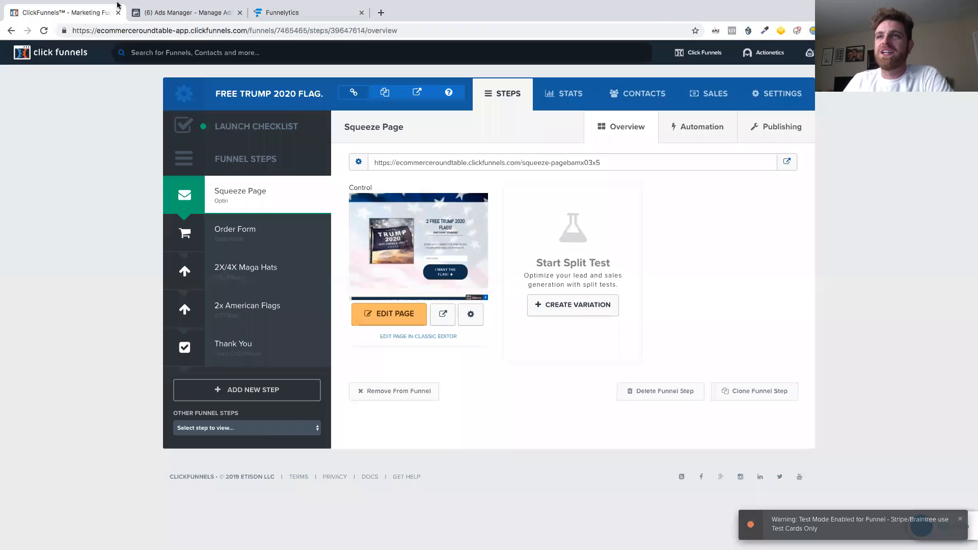
click(186, 13)
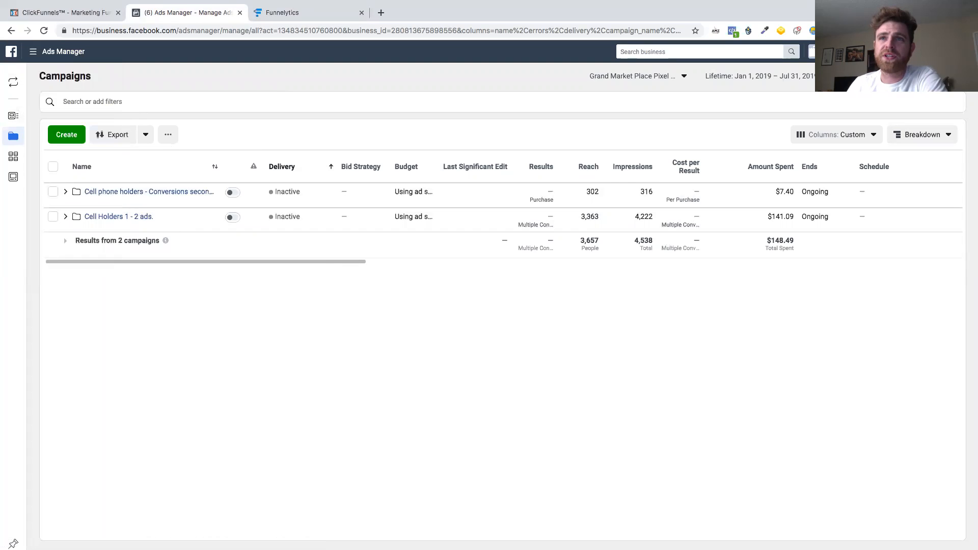
click(11, 51)
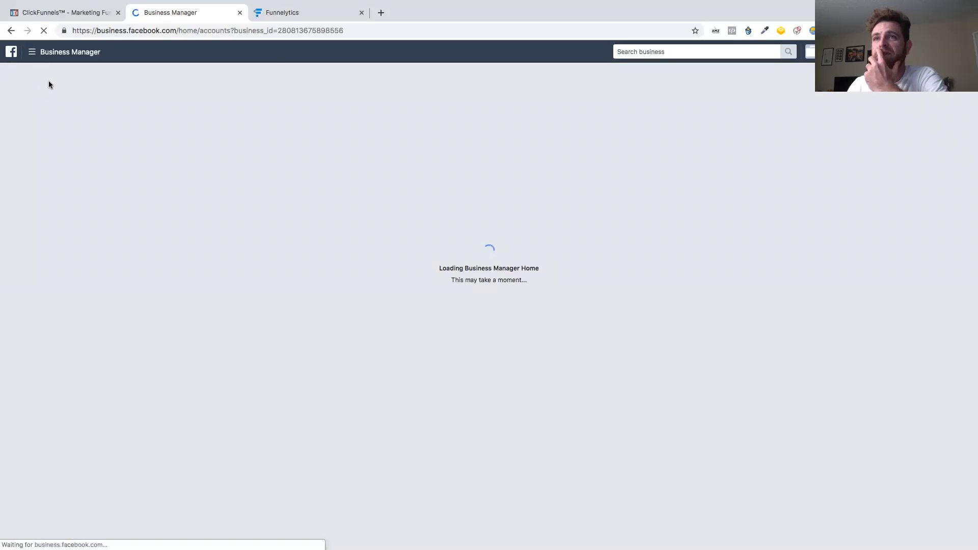
click(40, 55)
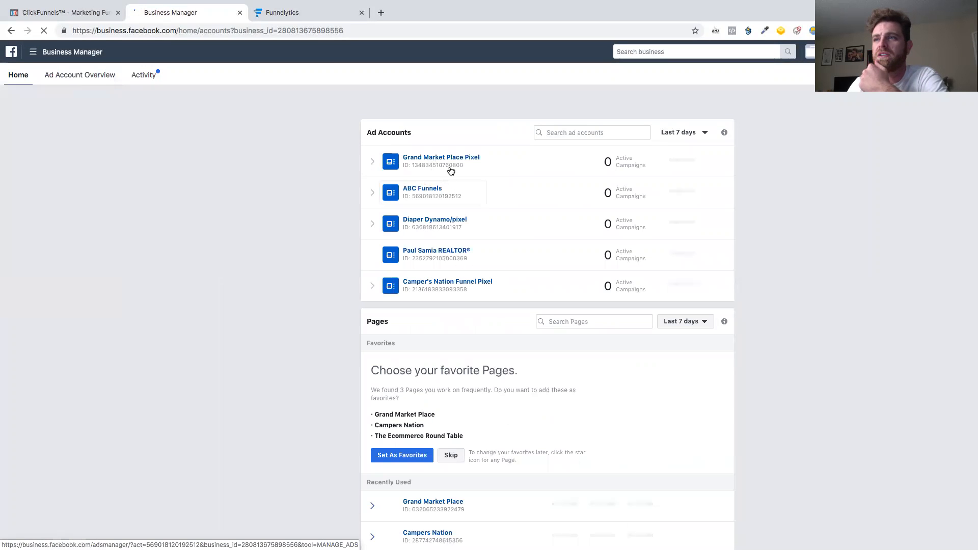
click(471, 158)
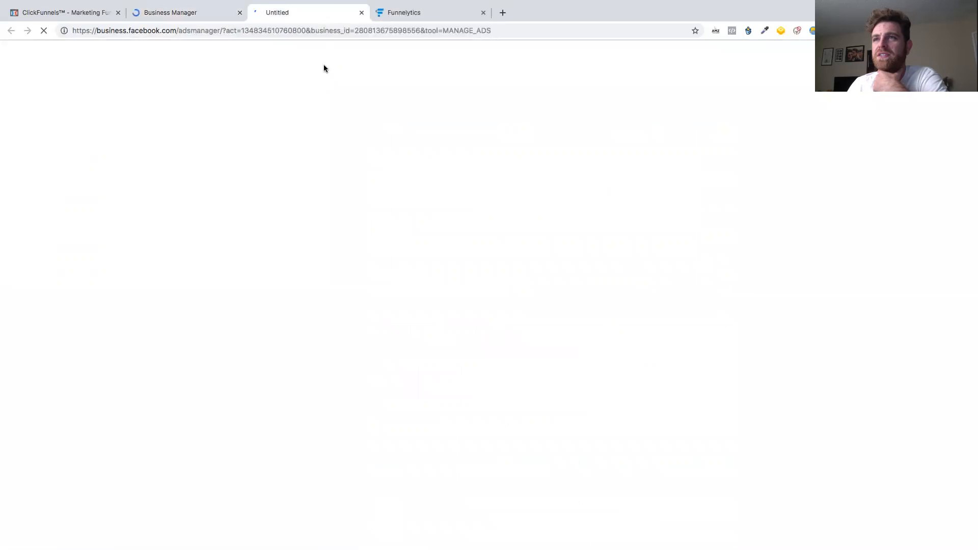
Close both Facebook Business Manager browser tabs and open a new blank tab.
click(234, 13)
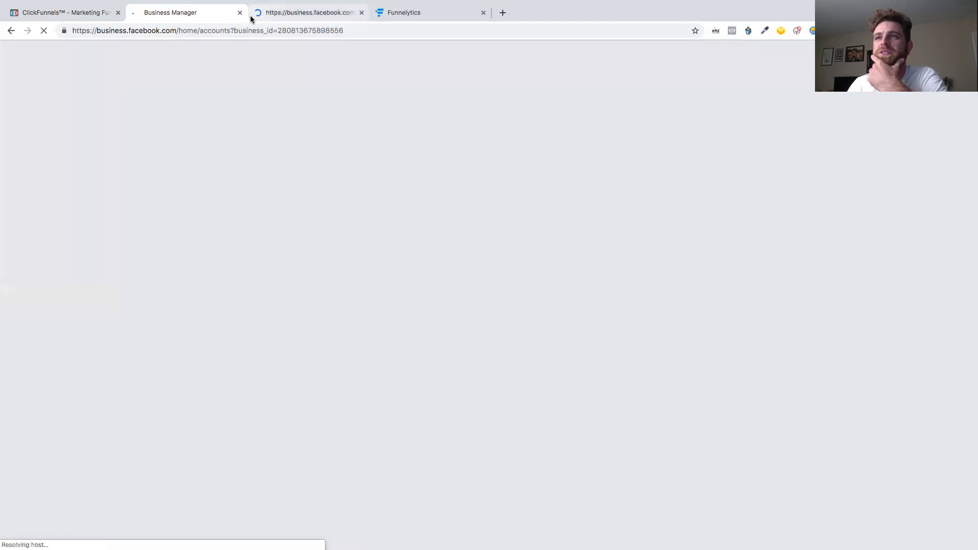
click(239, 14)
click(239, 13)
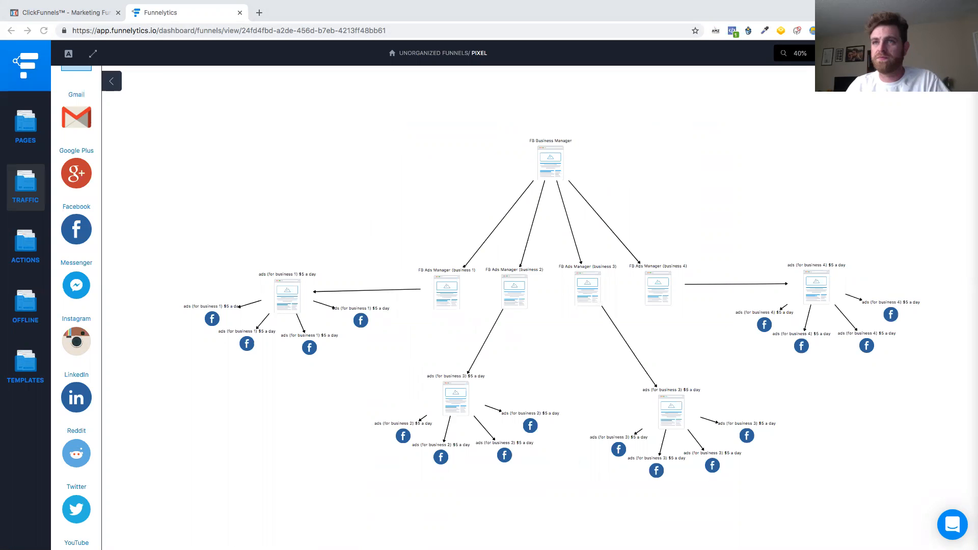
click(260, 12)
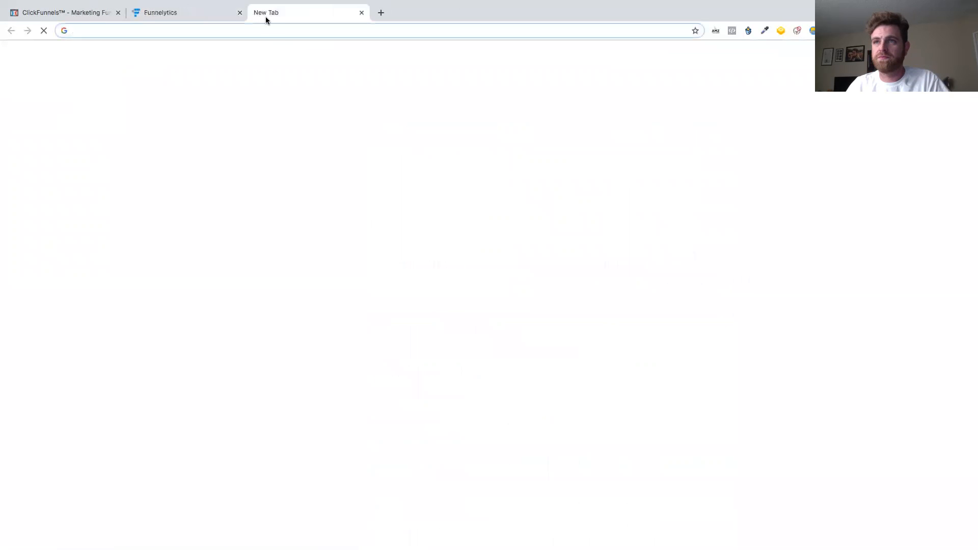
Load the Facebook Ads Manager ad sets page in the new tab and make it the first browser tab.
text(ad)
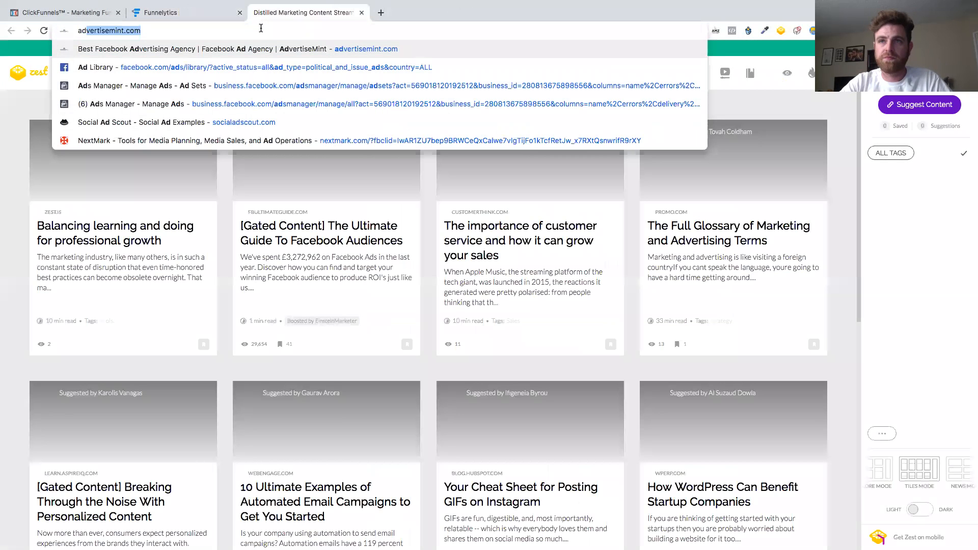
text(.)
key(BackSpace)
text(s)
key(Down)
key(Down)
key(Return)
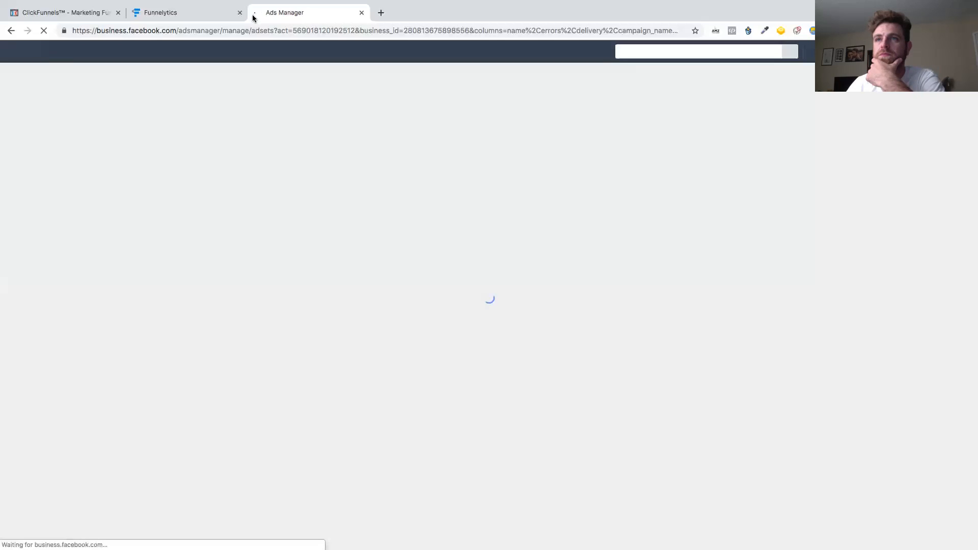
drag(253, 18, 45, 14)
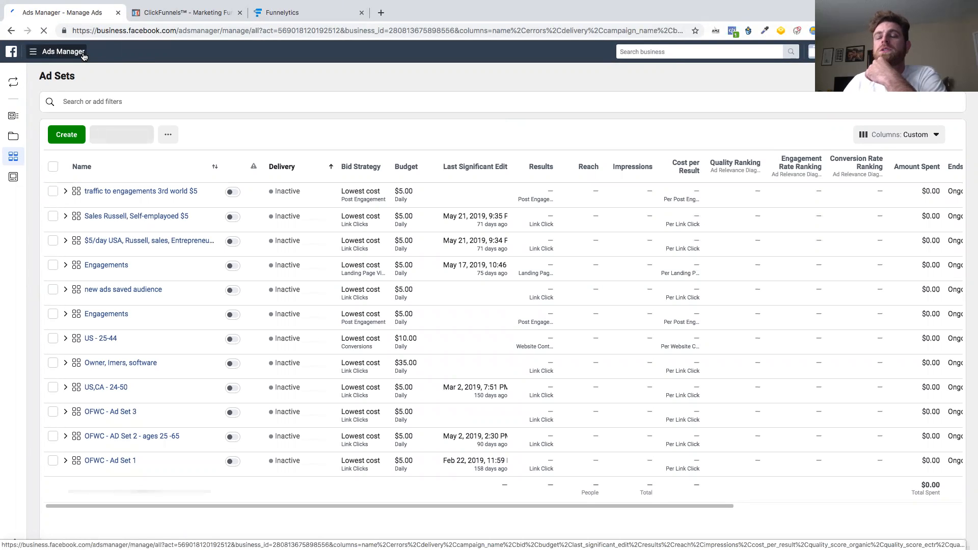
Open the Grand Market Place Pixel ad account from the Business Manager home and go to its Pixels page.
click(78, 56)
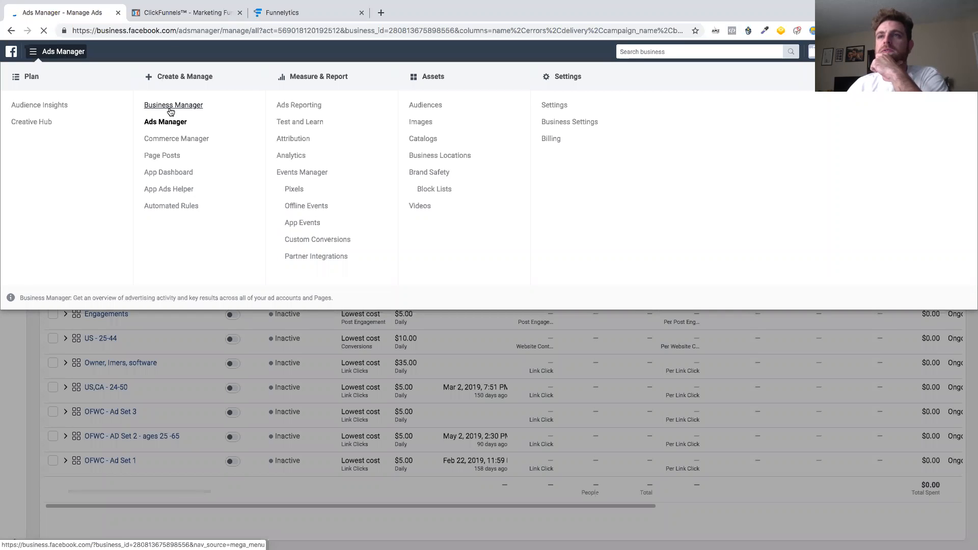
click(171, 111)
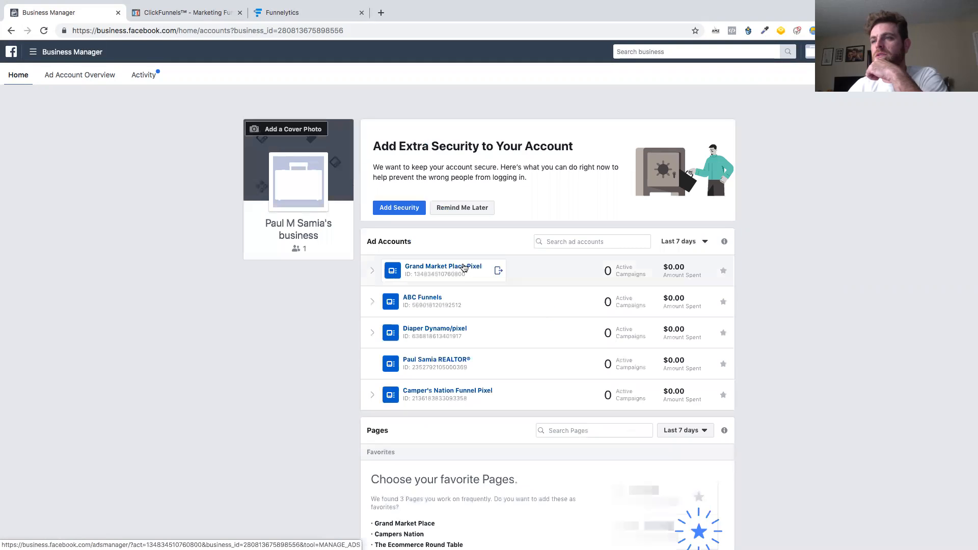
click(463, 267)
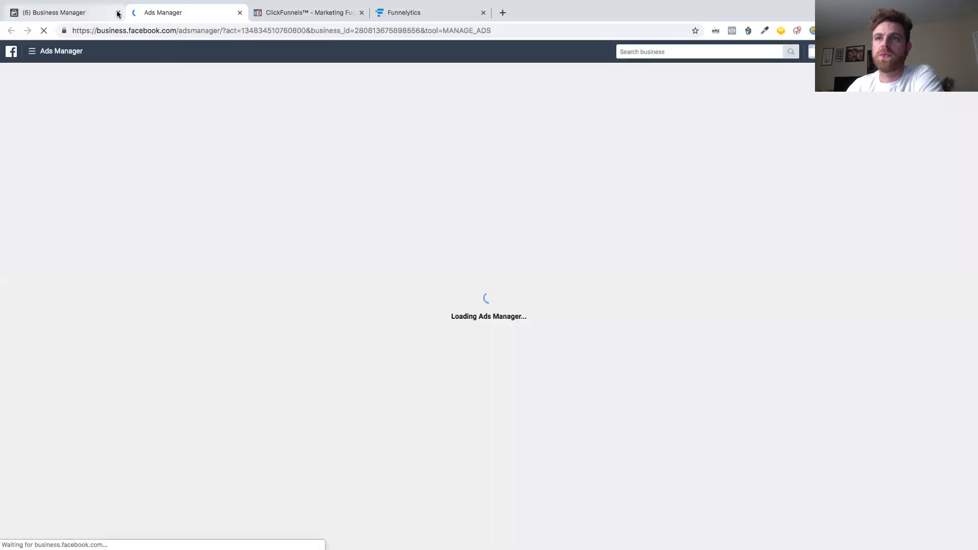
click(117, 13)
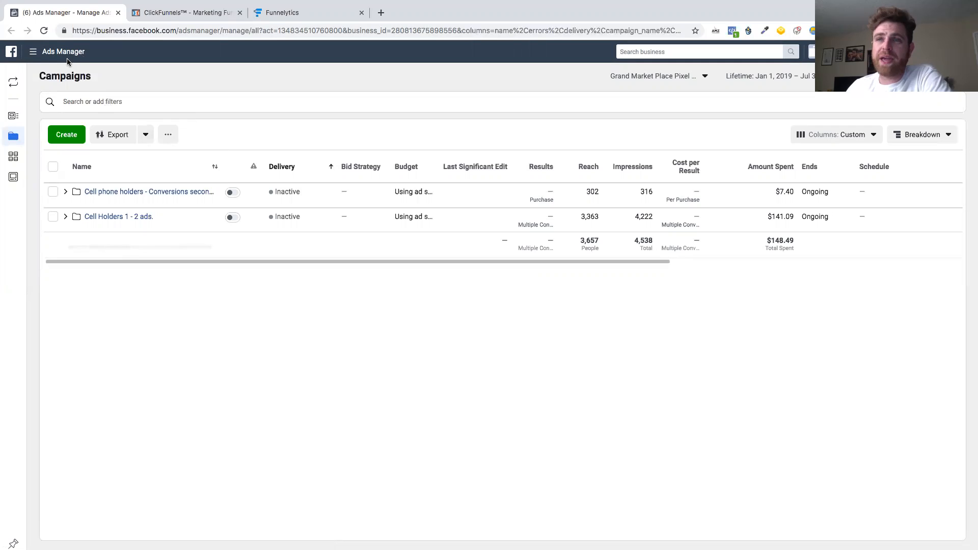
click(54, 53)
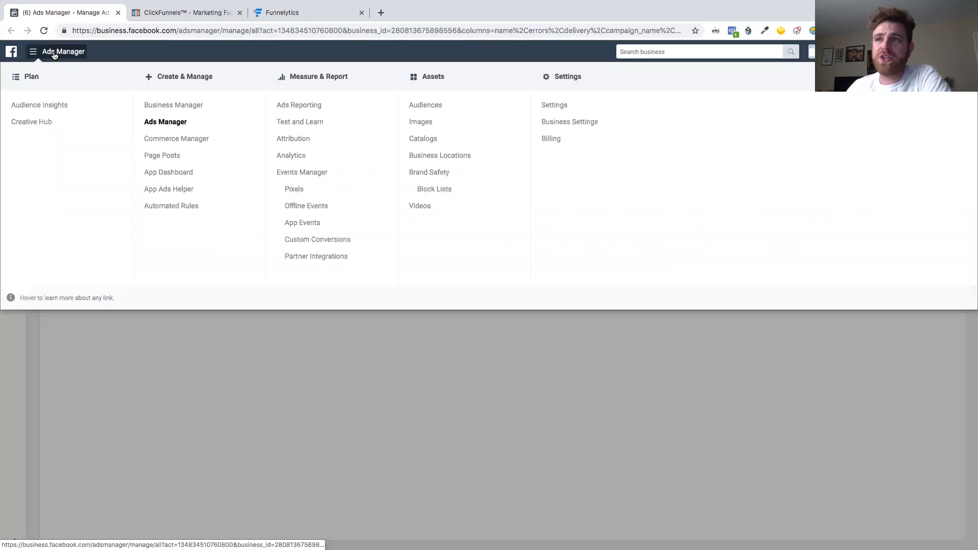
click(295, 190)
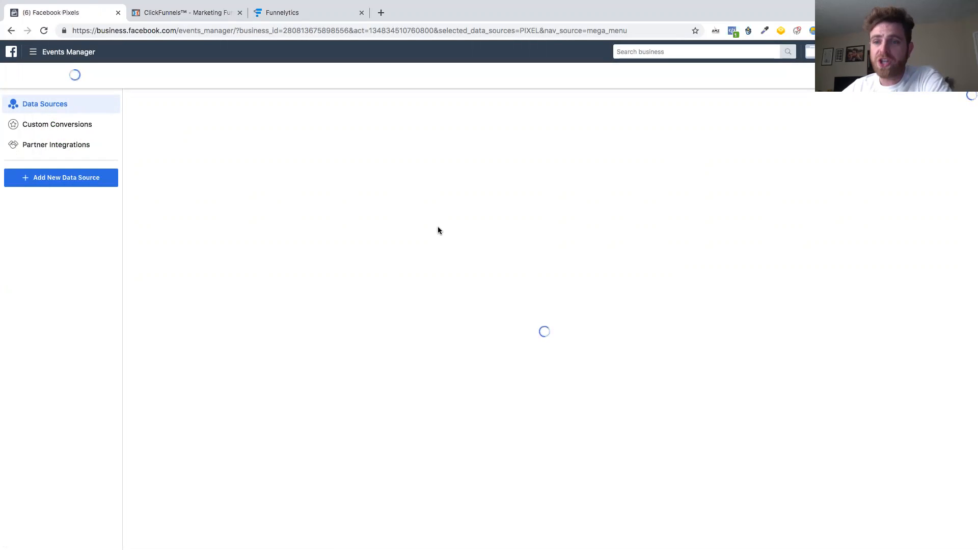
Switch to the Funnelytics map and examine the FB Ads Manager page for business 1 and its ads group.
click(283, 12)
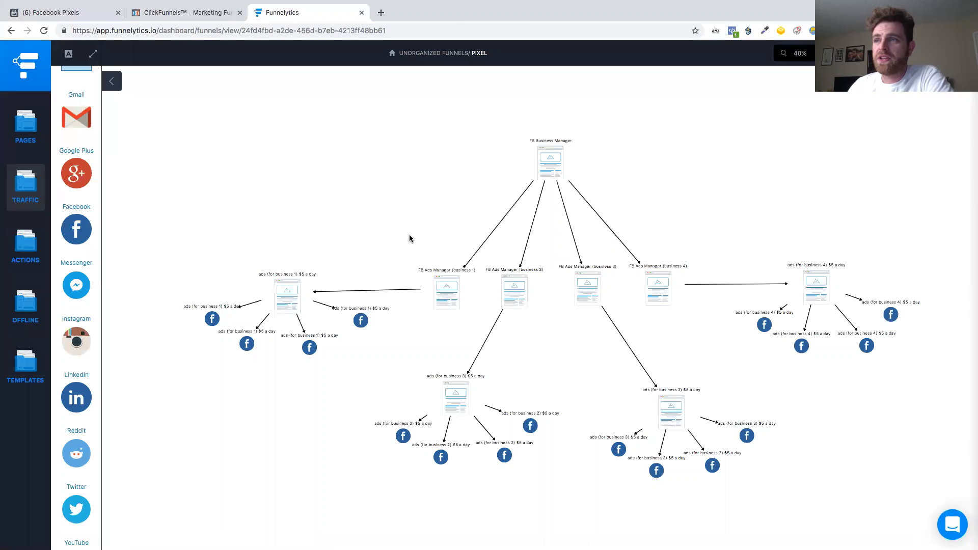
click(456, 315)
click(253, 233)
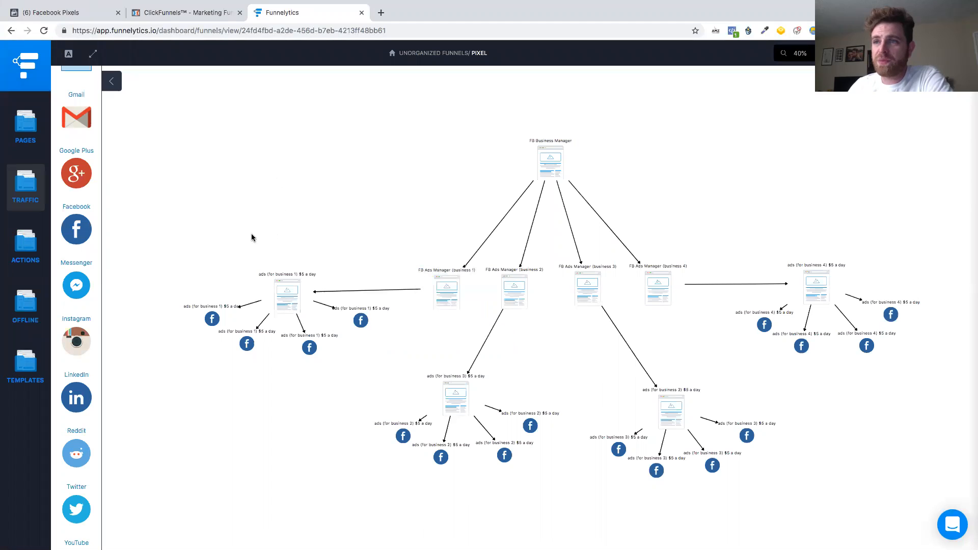
scroll(252, 234, left, 1)
drag(249, 233, 329, 303)
click(251, 222)
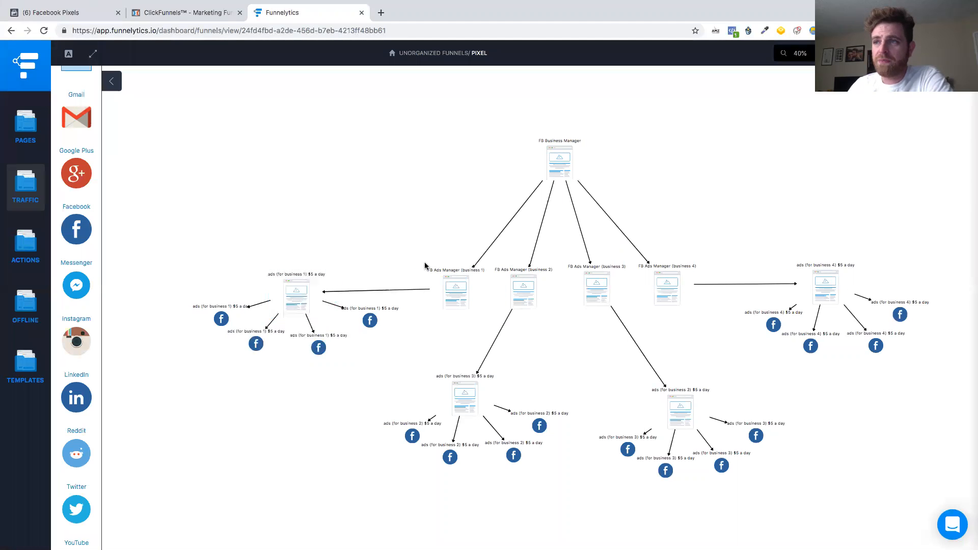
click(451, 291)
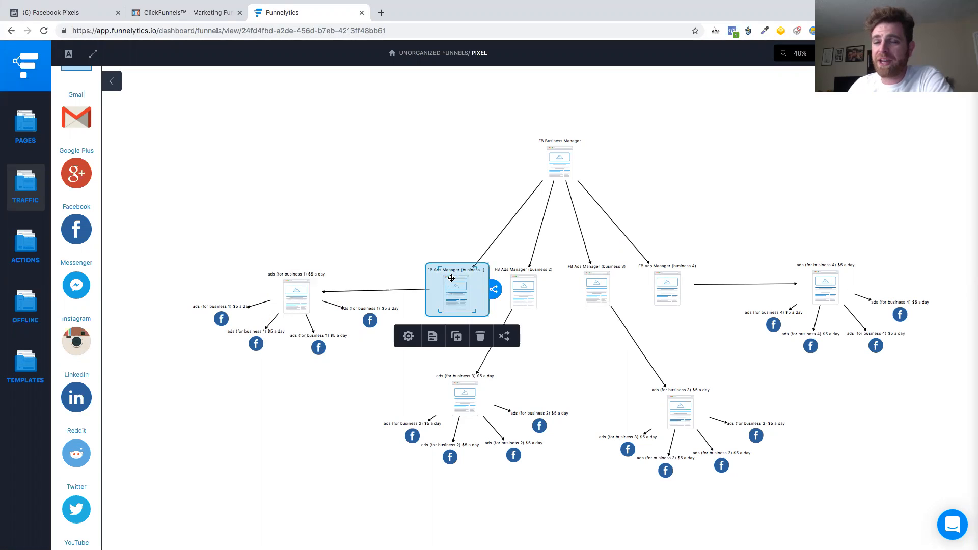
Return to Facebook Events Manager and reload the Pixels page of the Grand Market Place Pixel ad account.
click(82, 14)
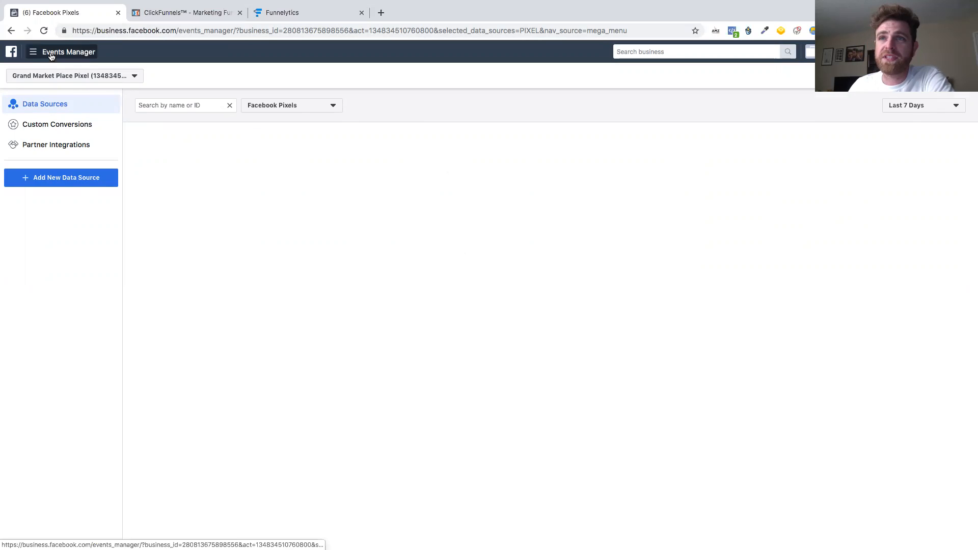
mouse_move(48, 52)
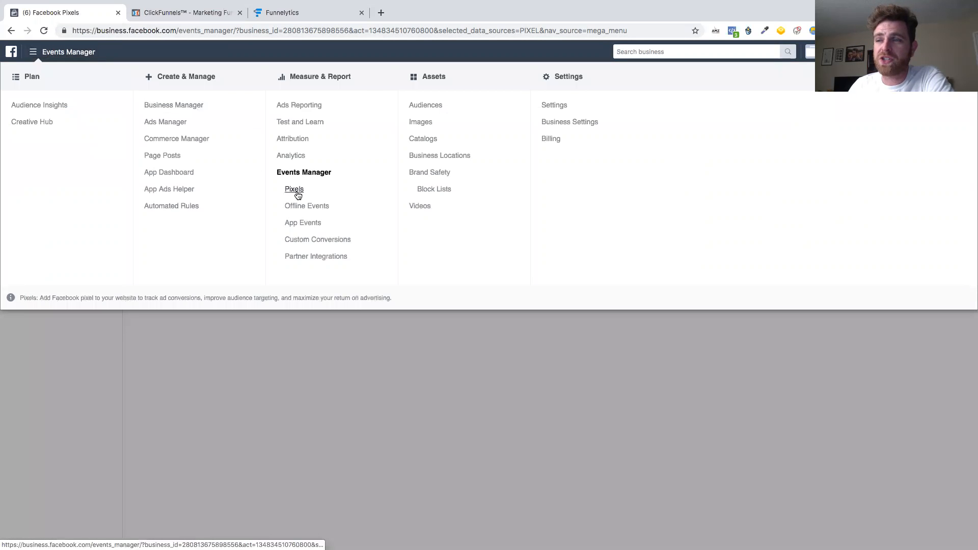
click(296, 190)
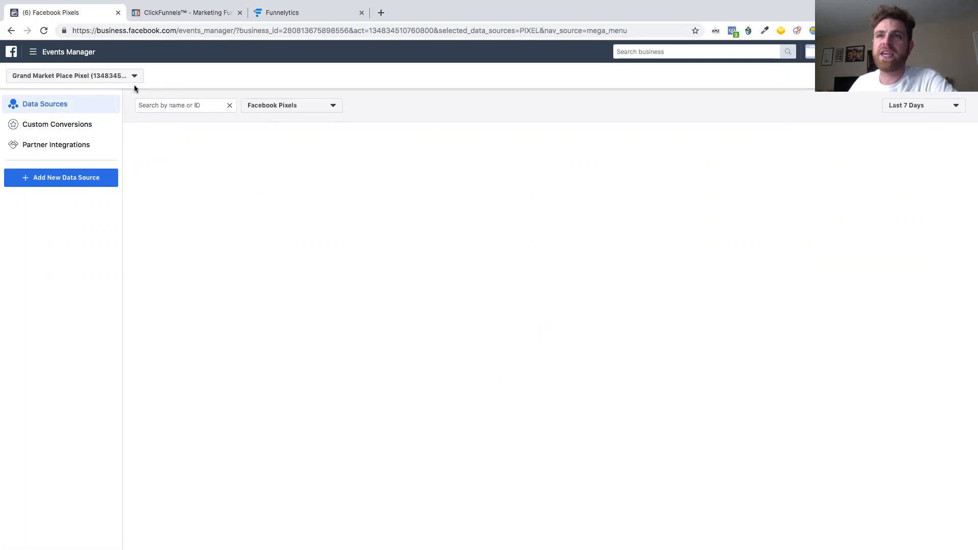
click(88, 61)
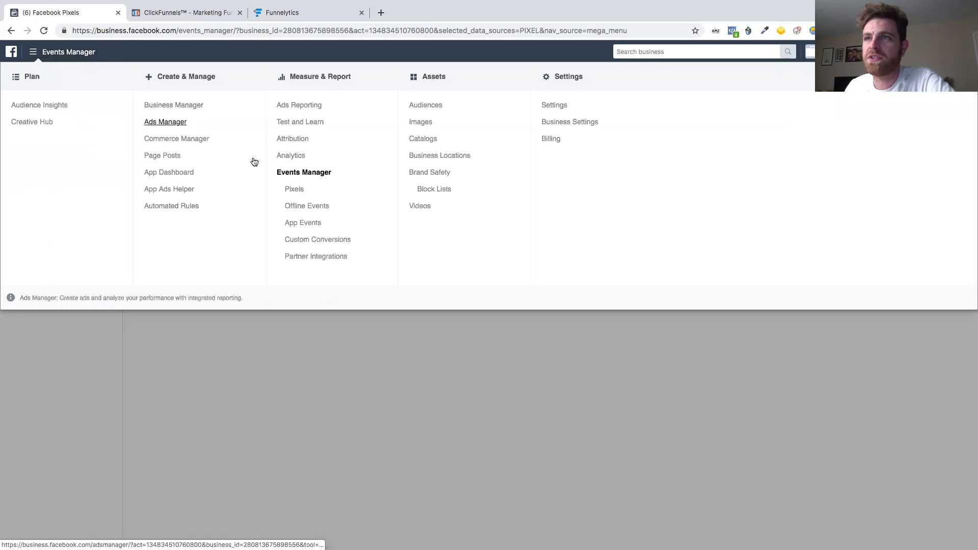
click(291, 194)
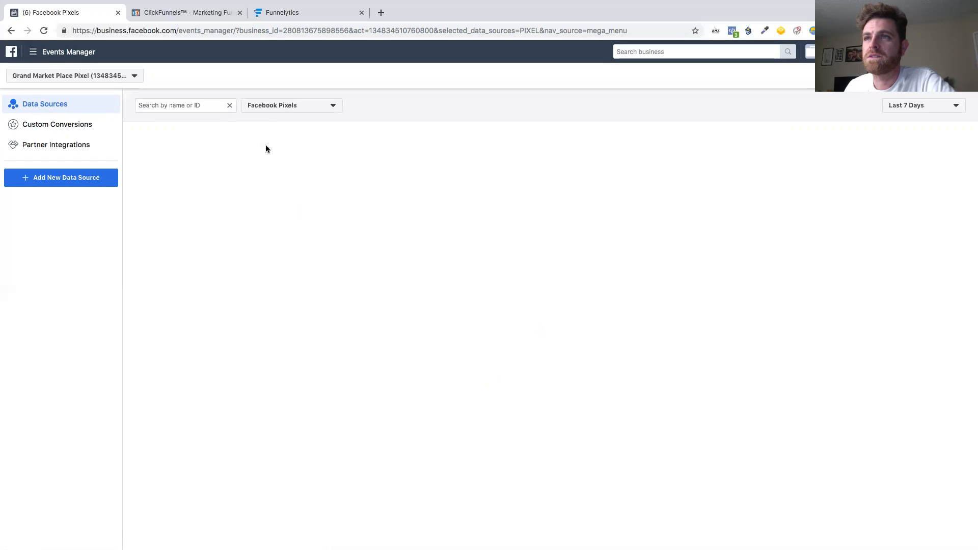
click(294, 111)
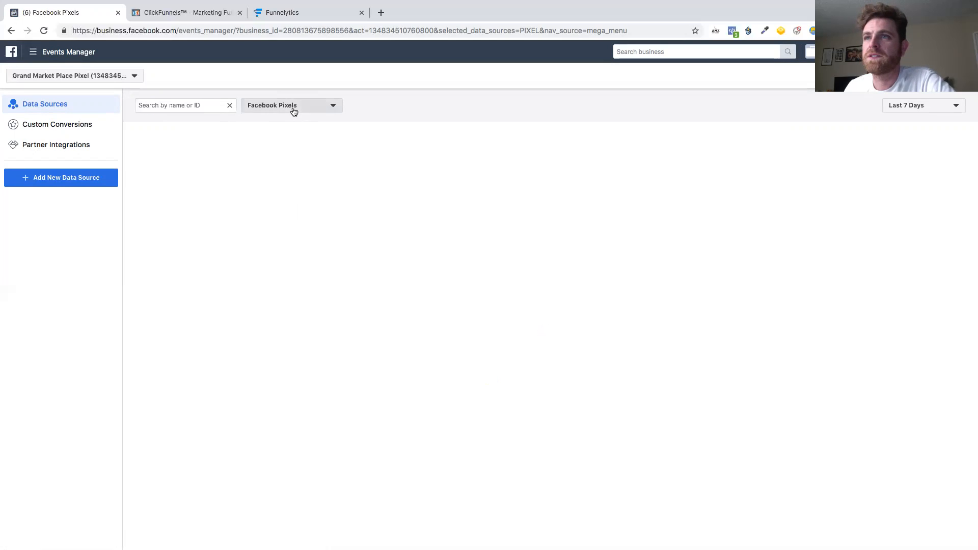
click(399, 107)
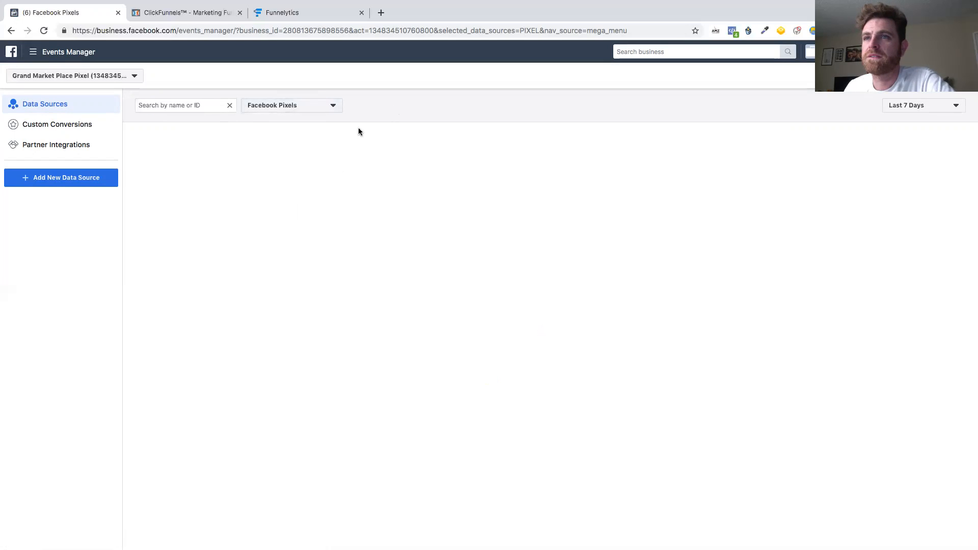
click(66, 178)
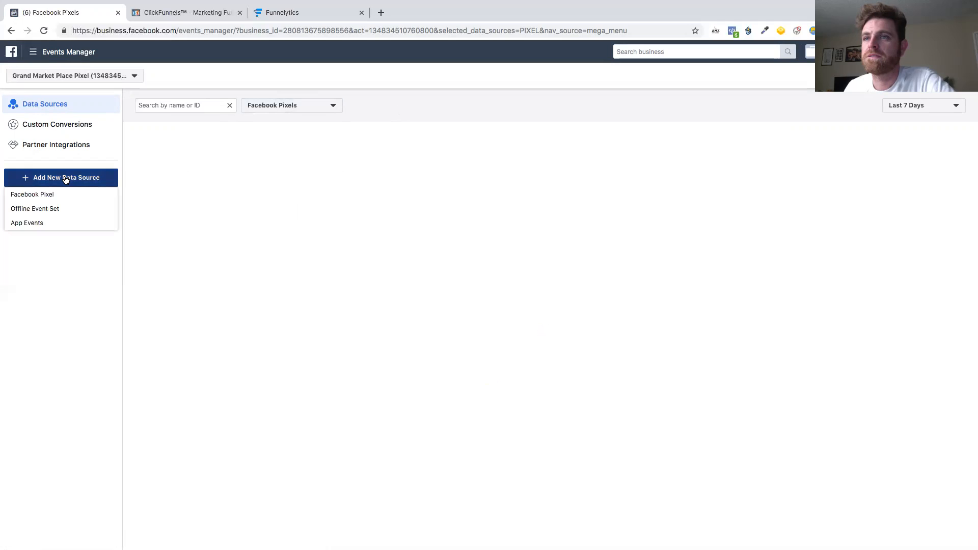
click(63, 194)
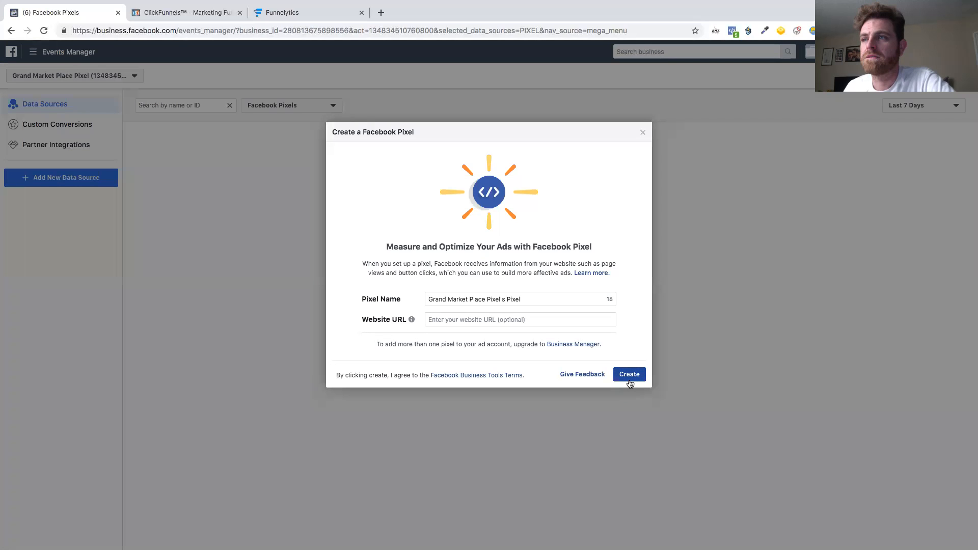
click(630, 380)
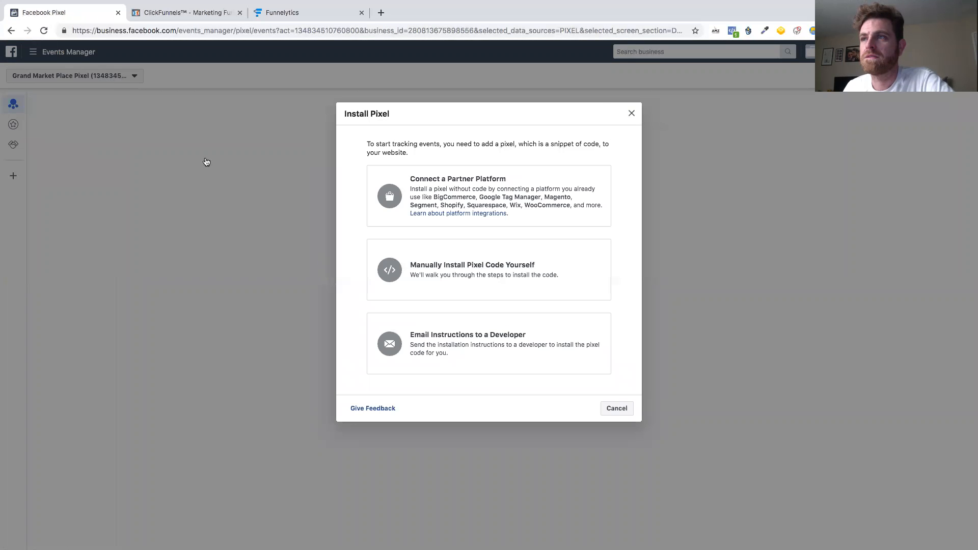
click(214, 161)
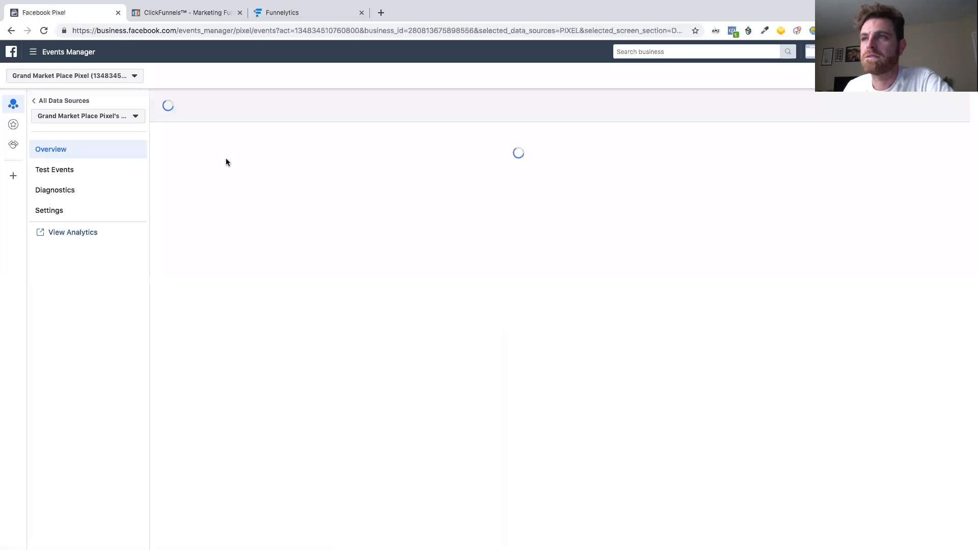
Go back to the ad account's campaigns in Ads Manager and open its Pixels page again.
click(77, 57)
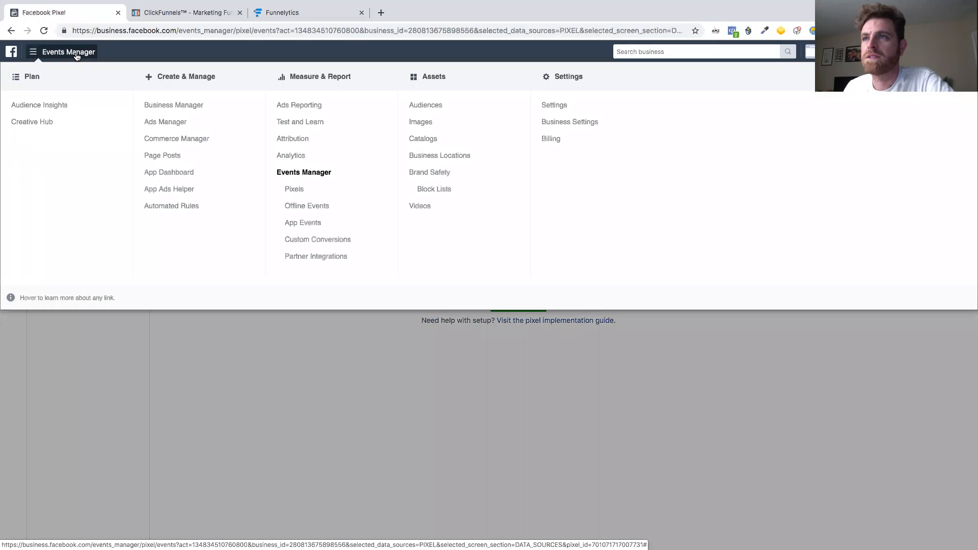
click(76, 57)
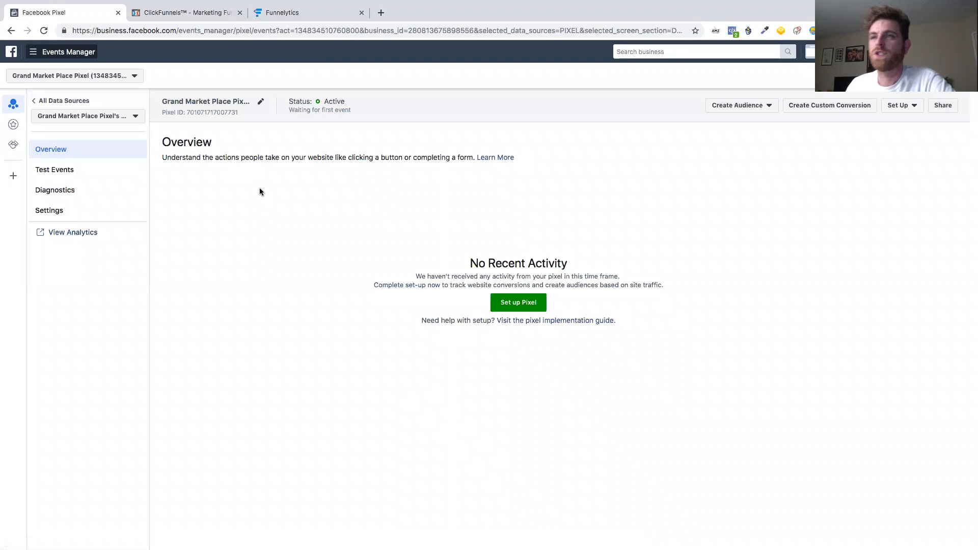
click(41, 51)
click(181, 123)
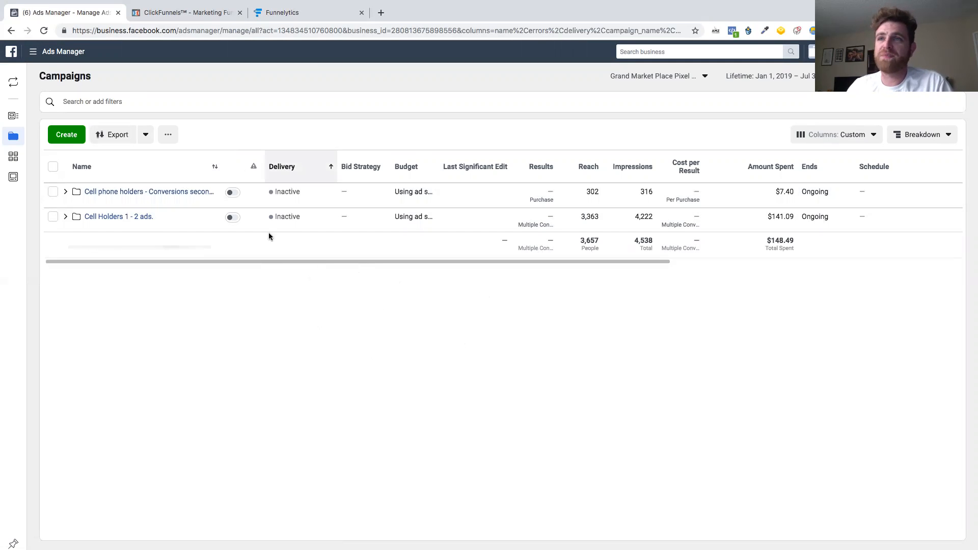
click(57, 55)
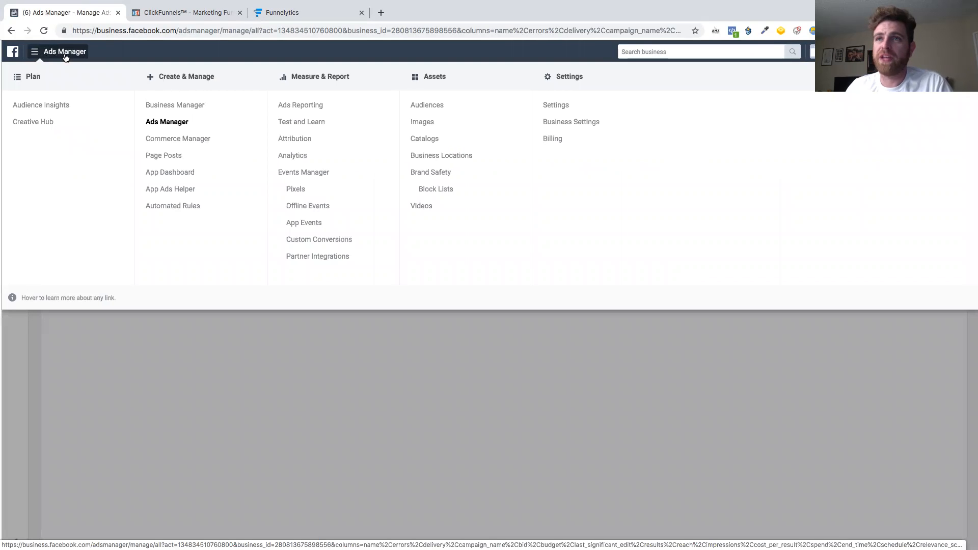
click(293, 194)
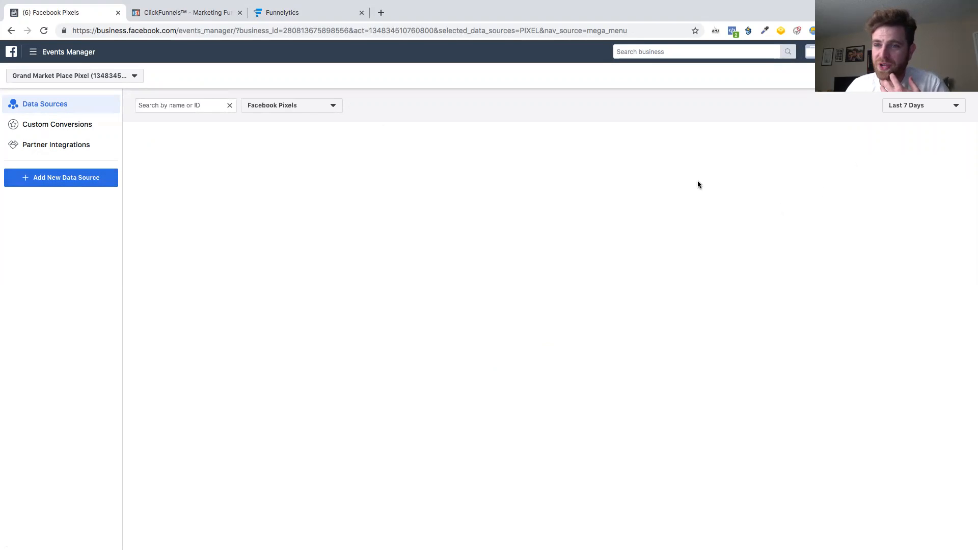
Start a new Facebook pixel as a data source and name it Trump Flag 2020.
click(66, 184)
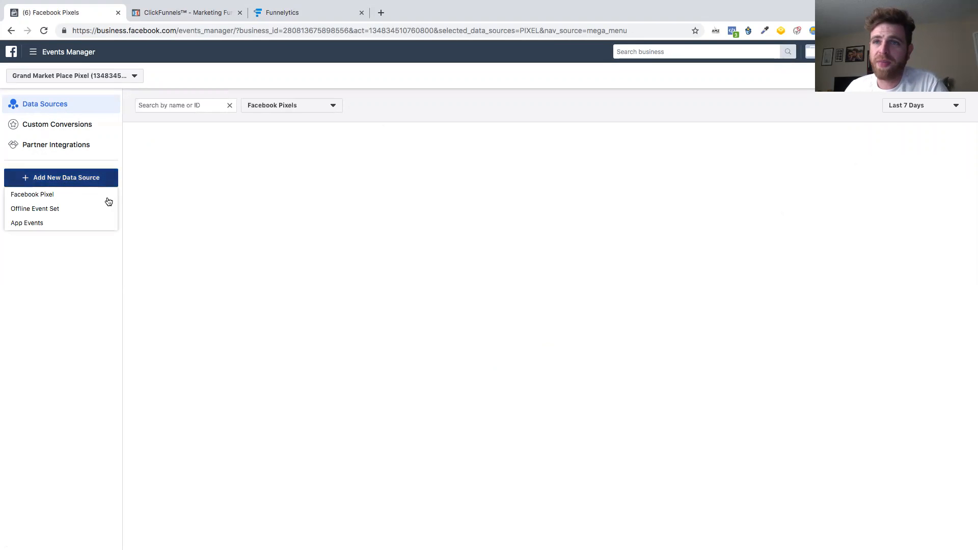
click(74, 197)
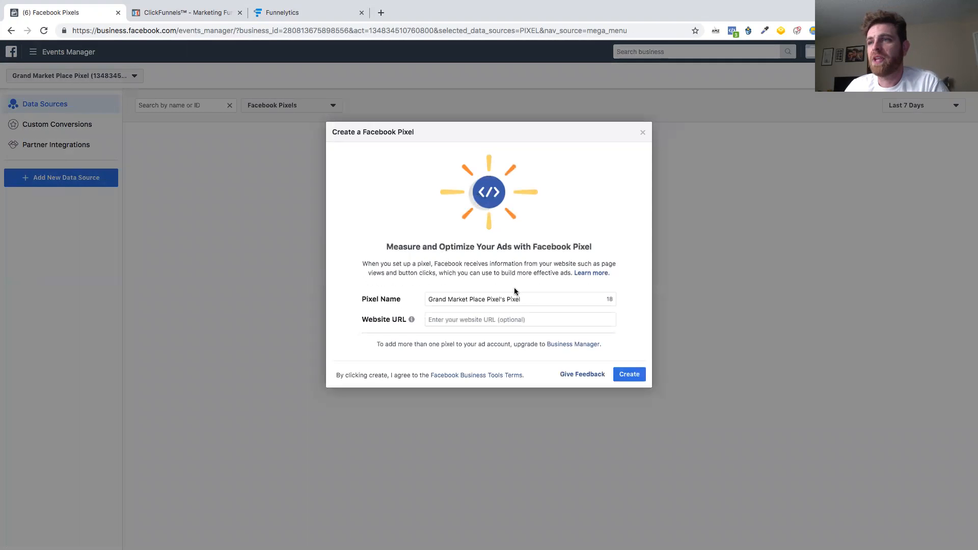
click(539, 299)
drag(527, 299, 463, 305)
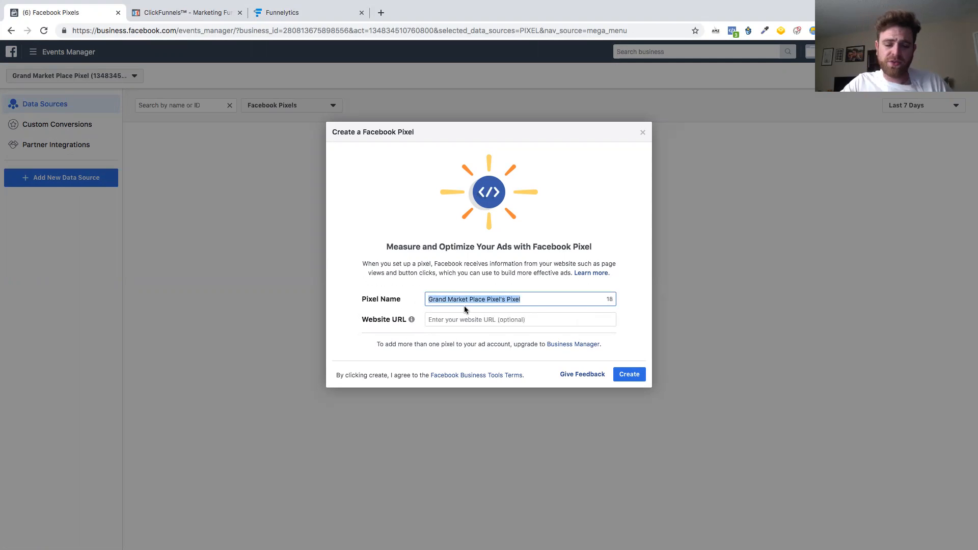
text(Trump Flag 2020)
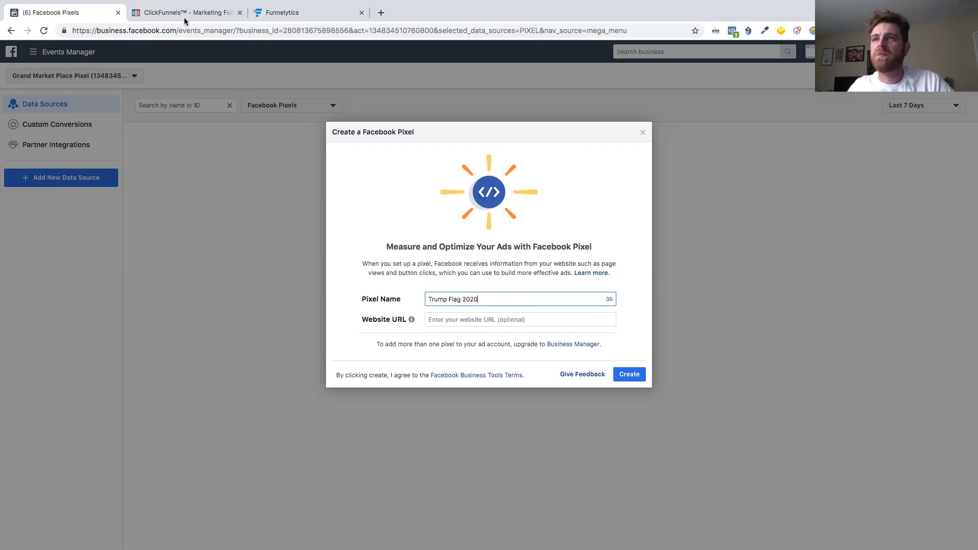
Switch to ClickFunnels and copy the Squeeze Page URL of the FREE TRUMP 2020 FLAG funnel.
click(185, 13)
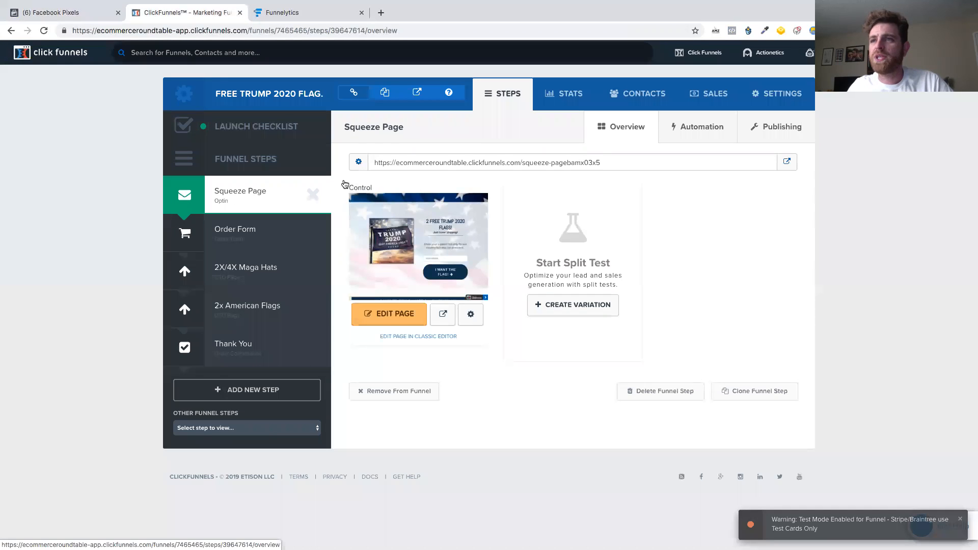
triple_click(453, 163)
key(ctrl+c)
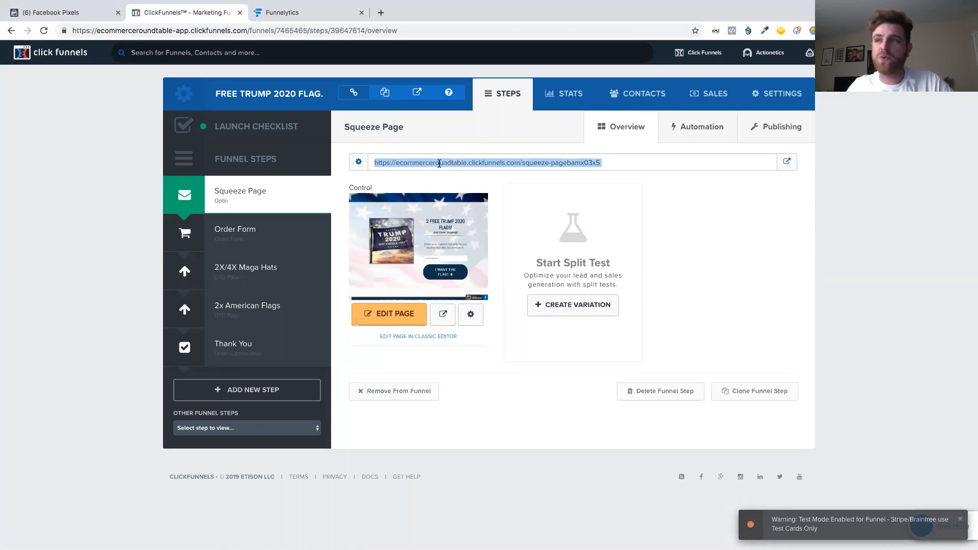
Switch back to Facebook Pixels, paste the squeeze page address as the pixel's website URL, and clear it again.
click(92, 17)
click(495, 319)
key(ctrl+v)
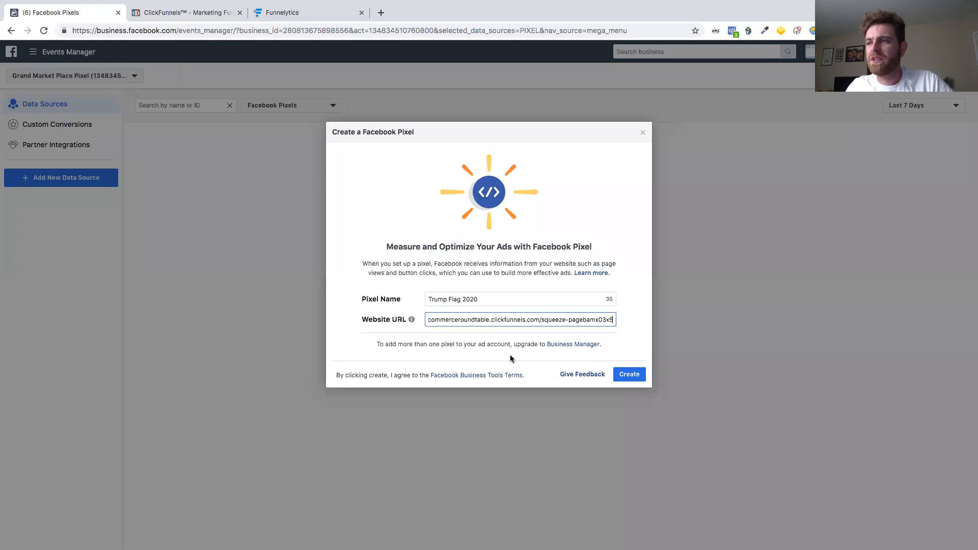
triple_click(535, 321)
key(BackSpace)
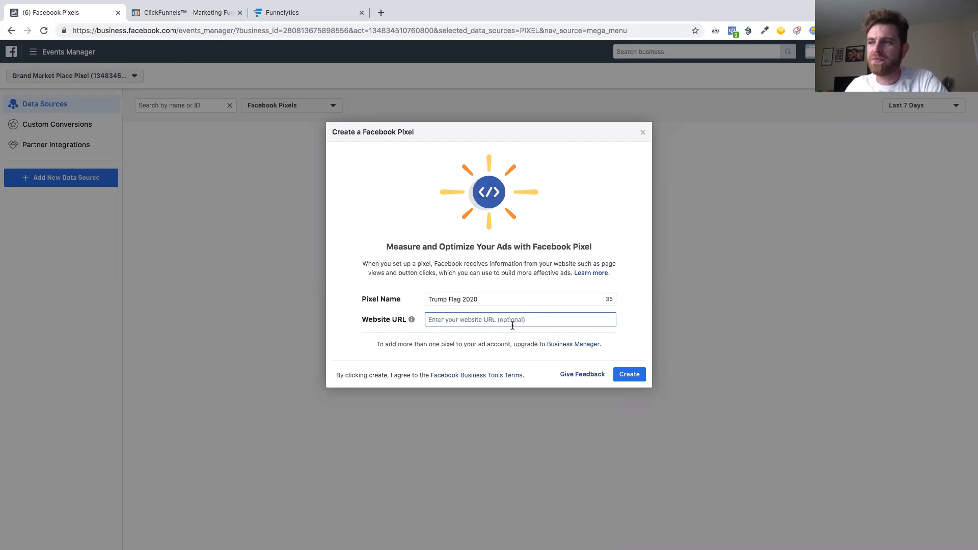
Try to create the Trump Flag 2020 pixel without a website URL and close the creation dialog.
click(628, 375)
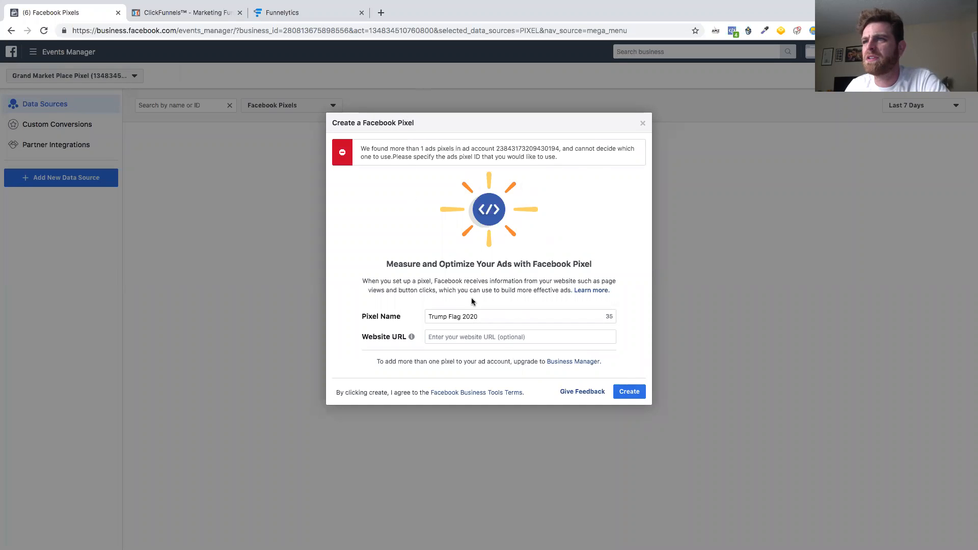
click(490, 320)
click(512, 332)
click(498, 314)
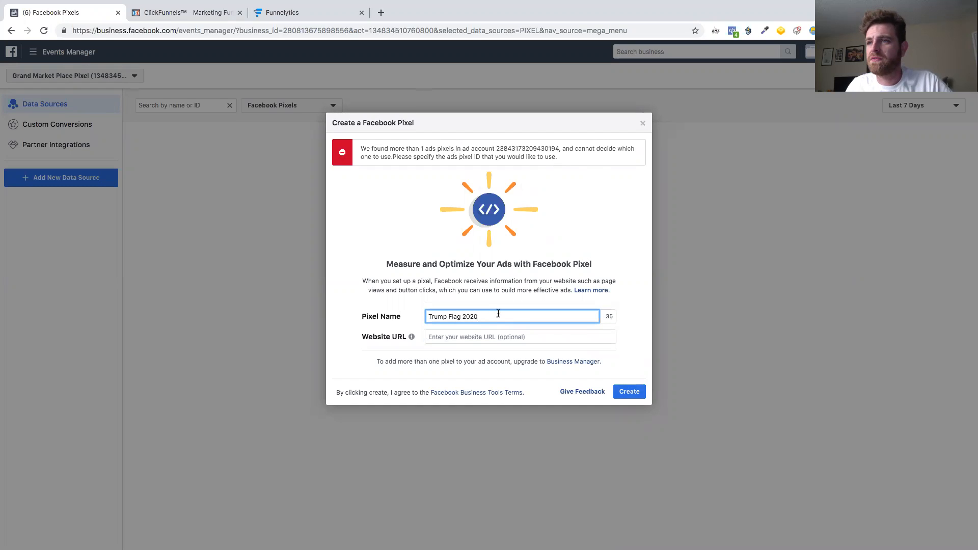
click(642, 125)
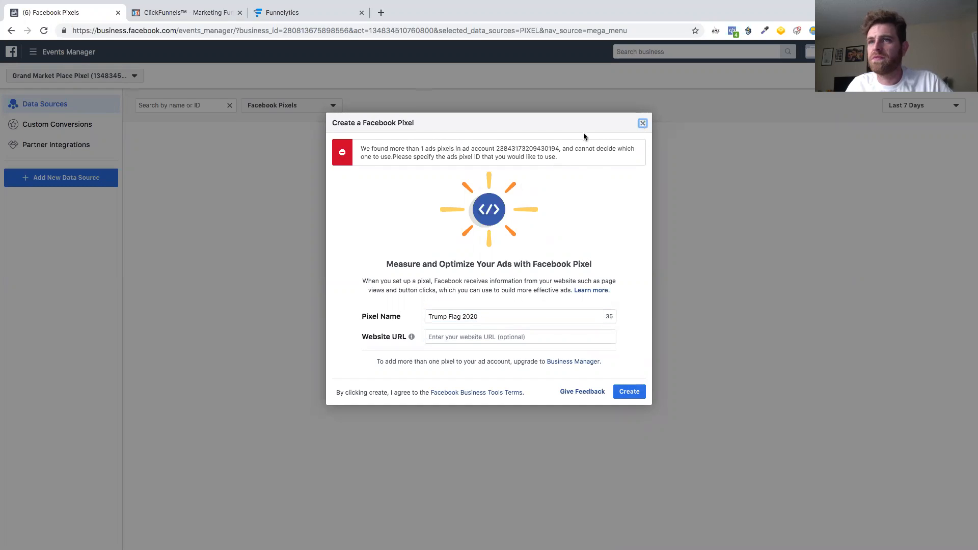
click(57, 180)
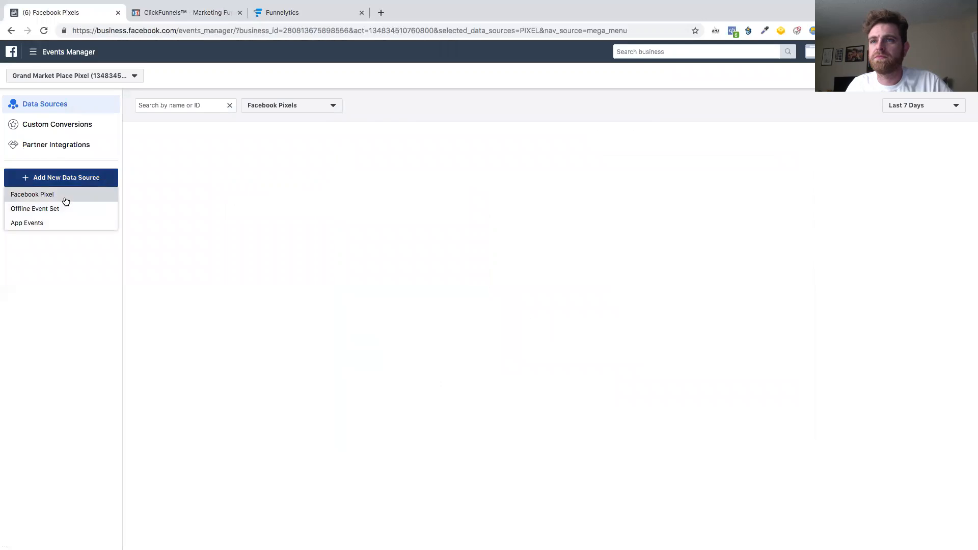
click(63, 197)
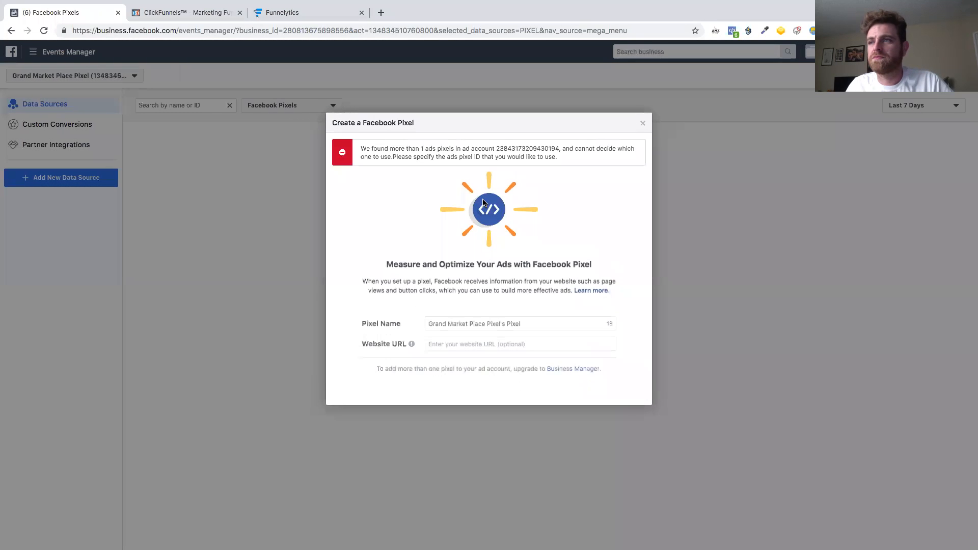
click(642, 123)
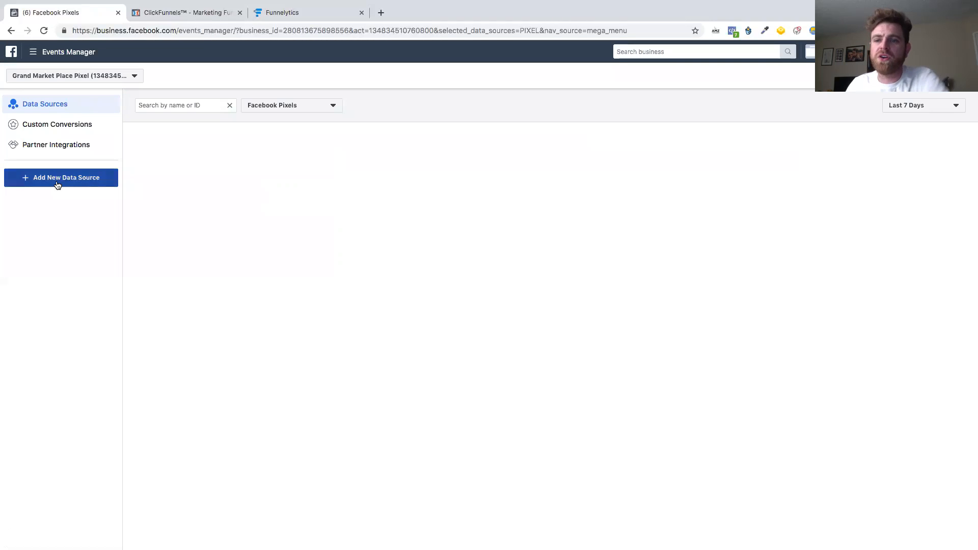
Return to the campaigns in Ads Manager, reopen the Pixels page and keep the data sources filtered to Facebook Pixels.
click(51, 52)
click(160, 122)
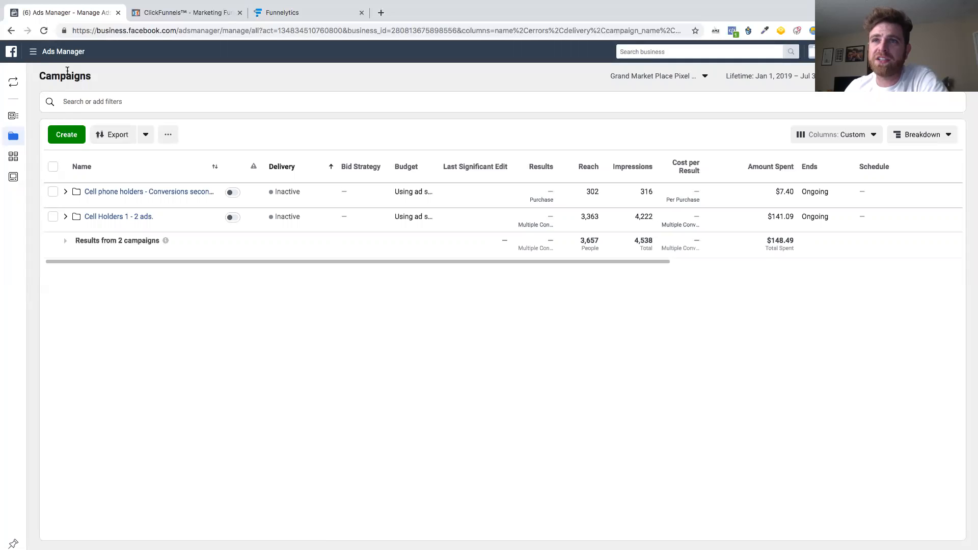
click(63, 53)
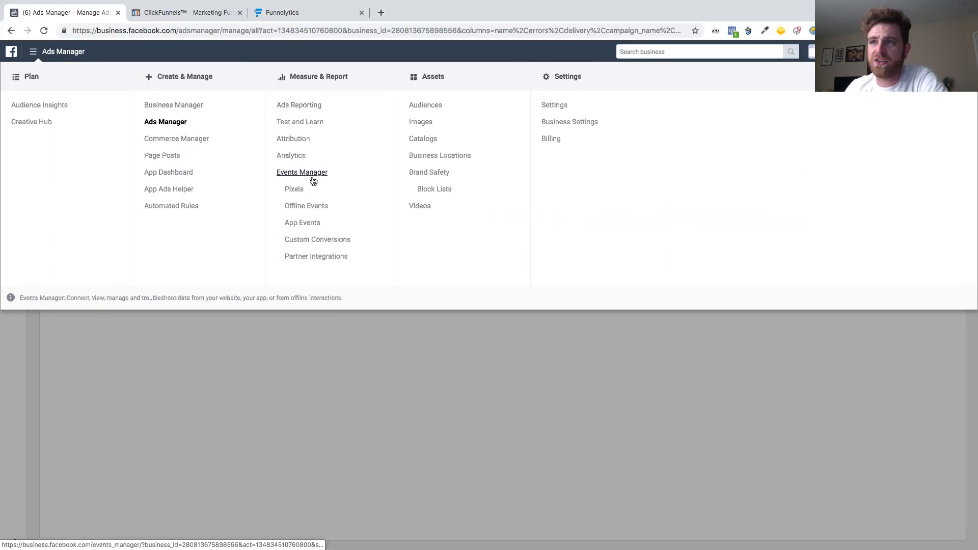
click(295, 190)
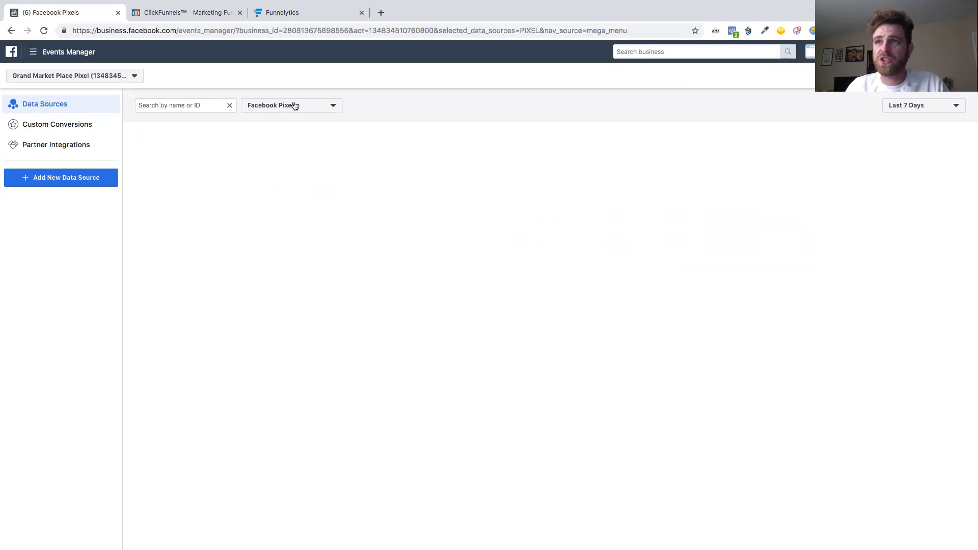
click(295, 106)
click(304, 133)
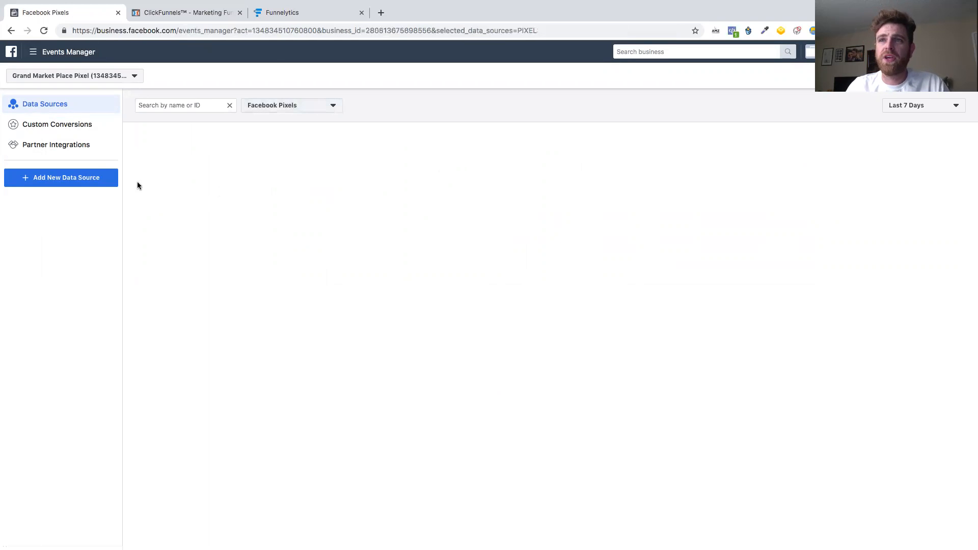
click(53, 185)
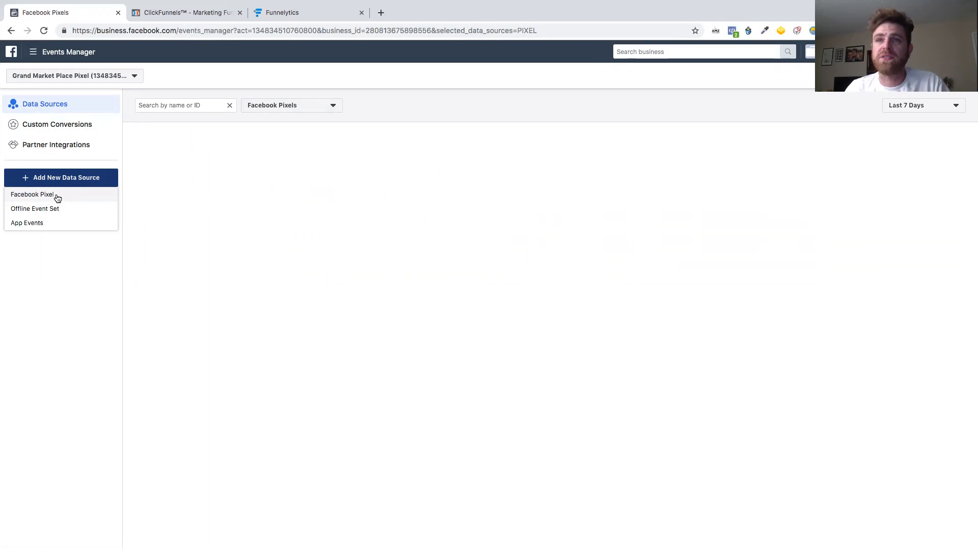
click(56, 198)
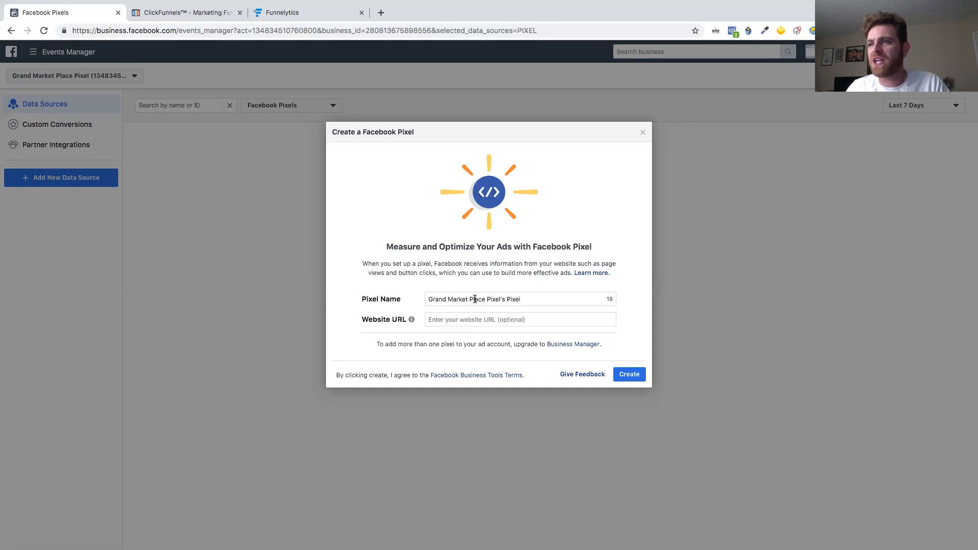
click(630, 374)
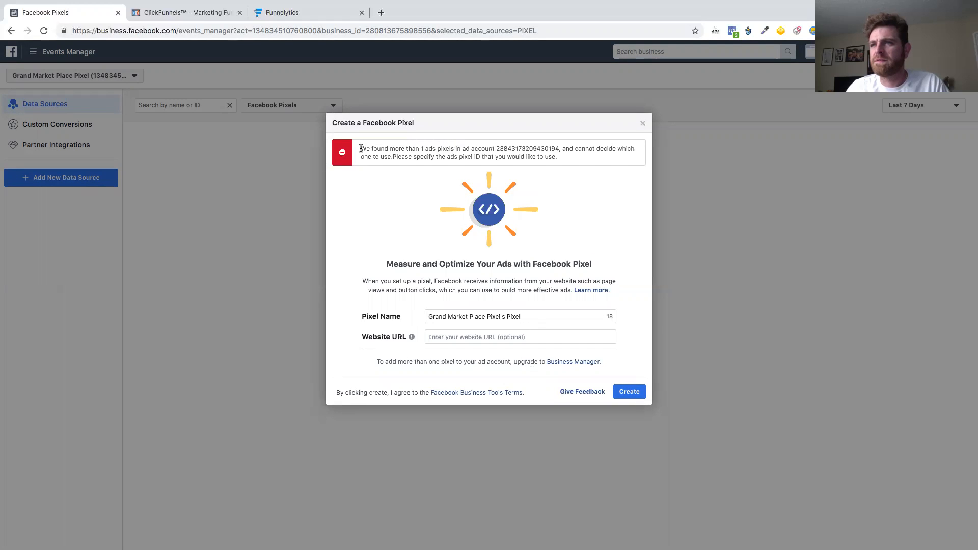
click(499, 337)
click(532, 326)
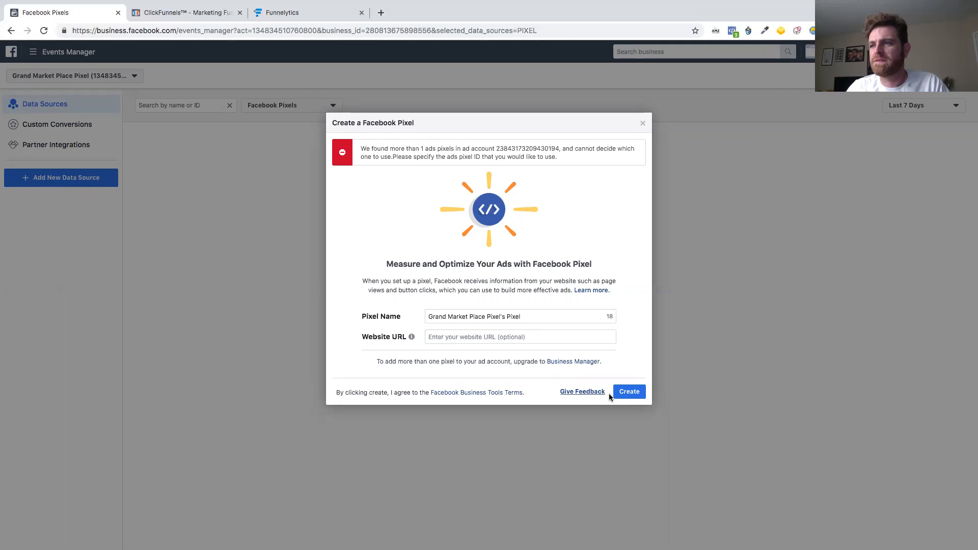
click(630, 393)
click(643, 123)
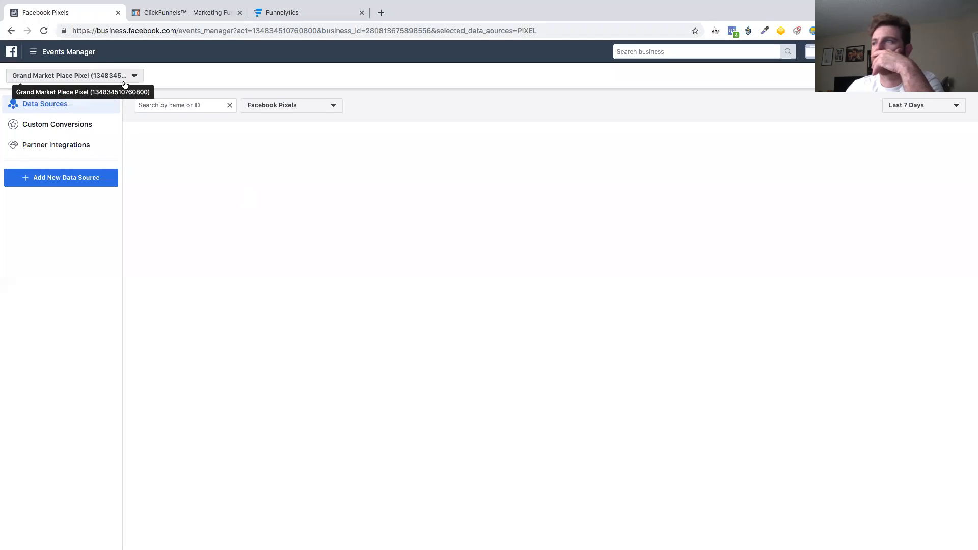
Look for pixels by setting the data source date range to Last 30 Days and then to Today.
click(899, 106)
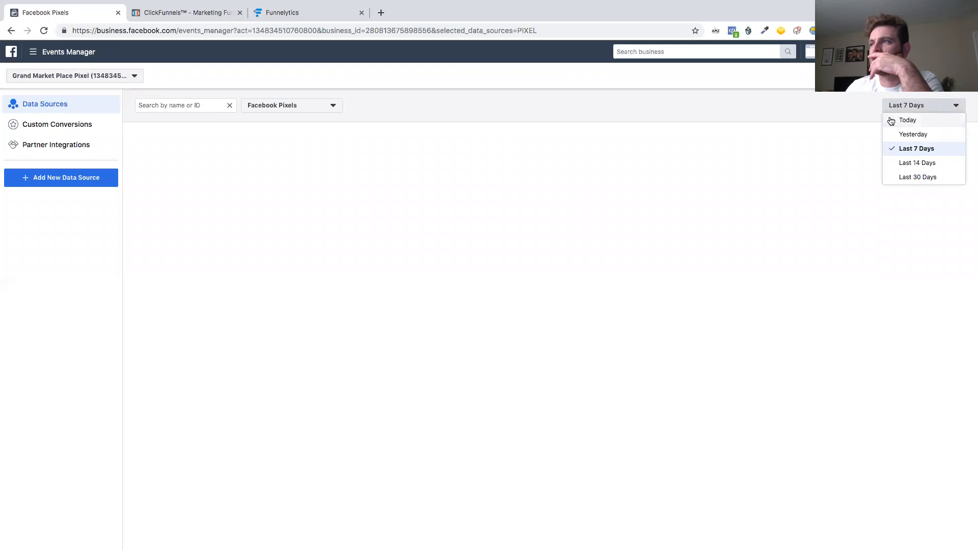
click(914, 176)
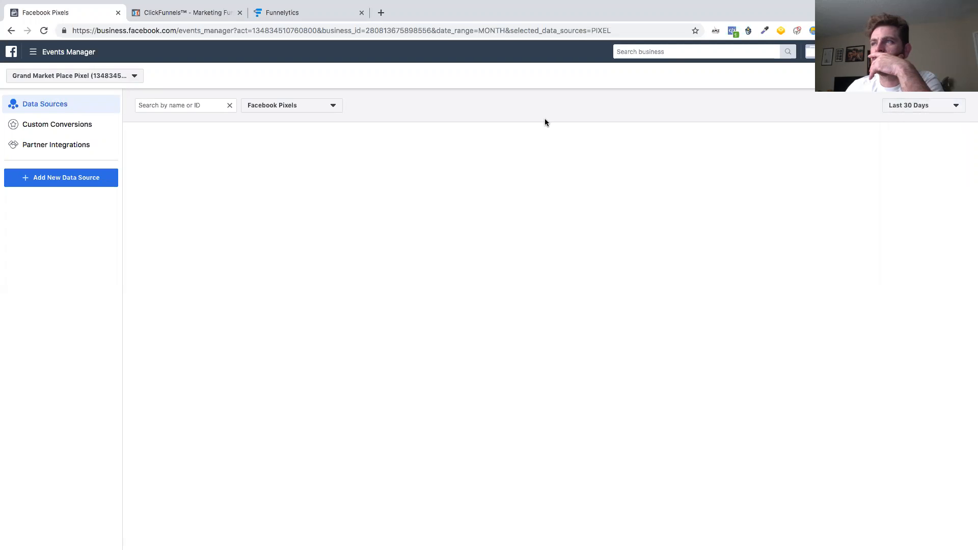
click(932, 105)
click(902, 118)
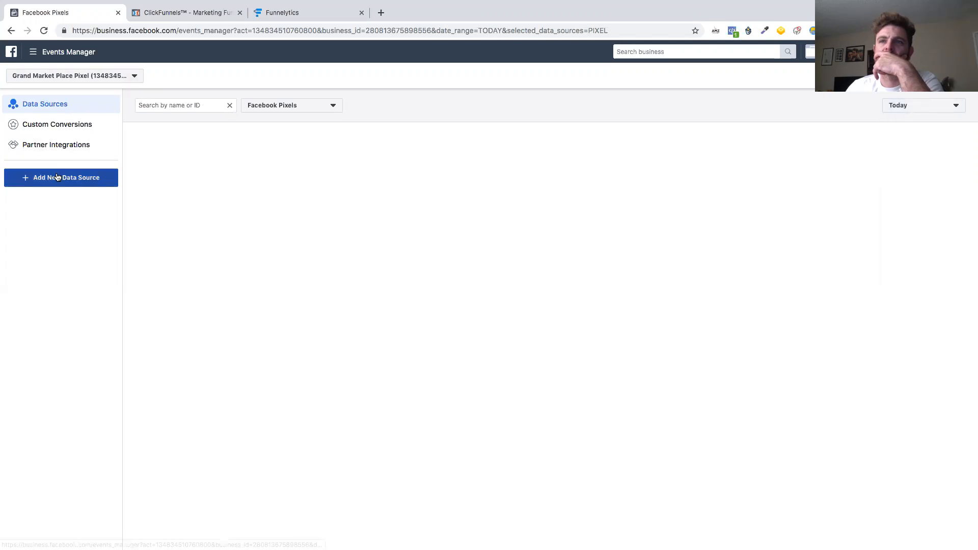
View the list of ad accounts, then reload the Pixels page and its data sources.
click(93, 79)
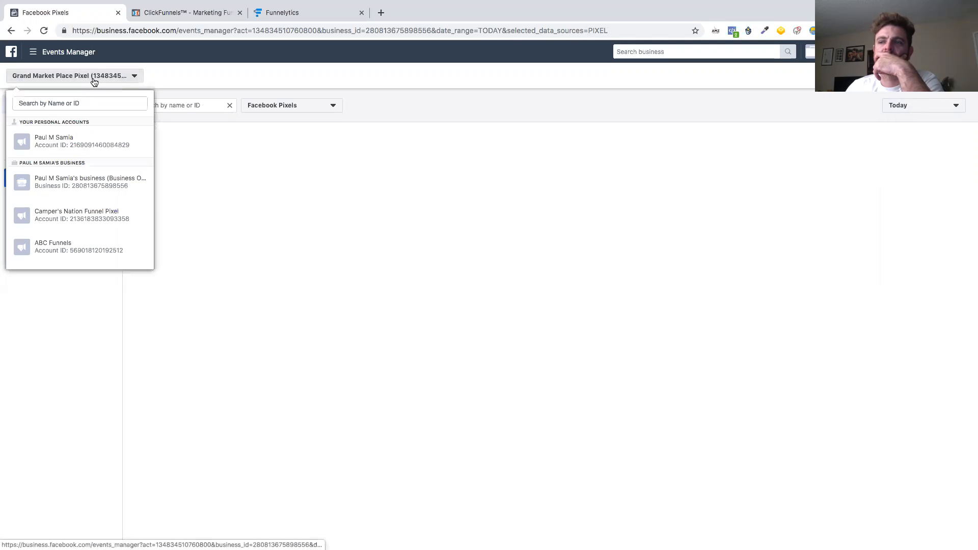
click(69, 51)
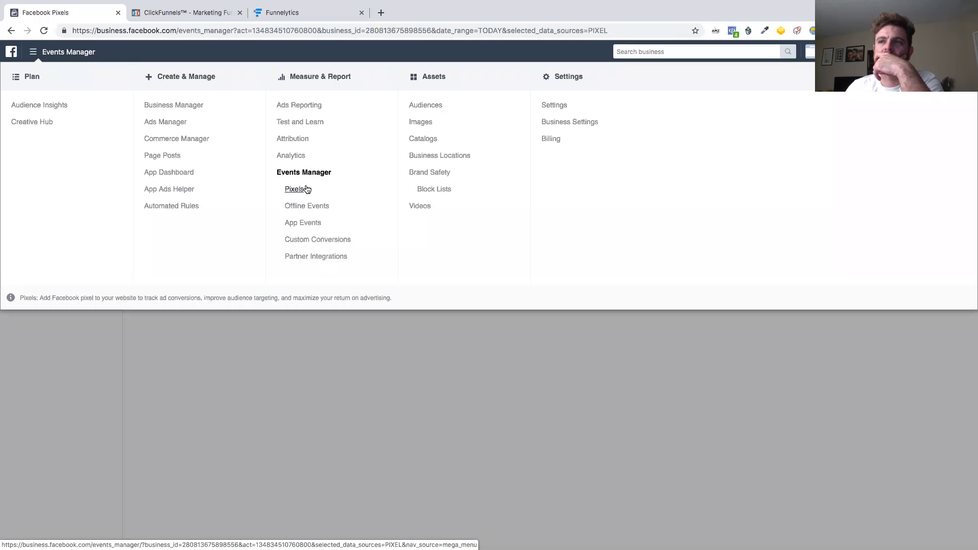
click(302, 189)
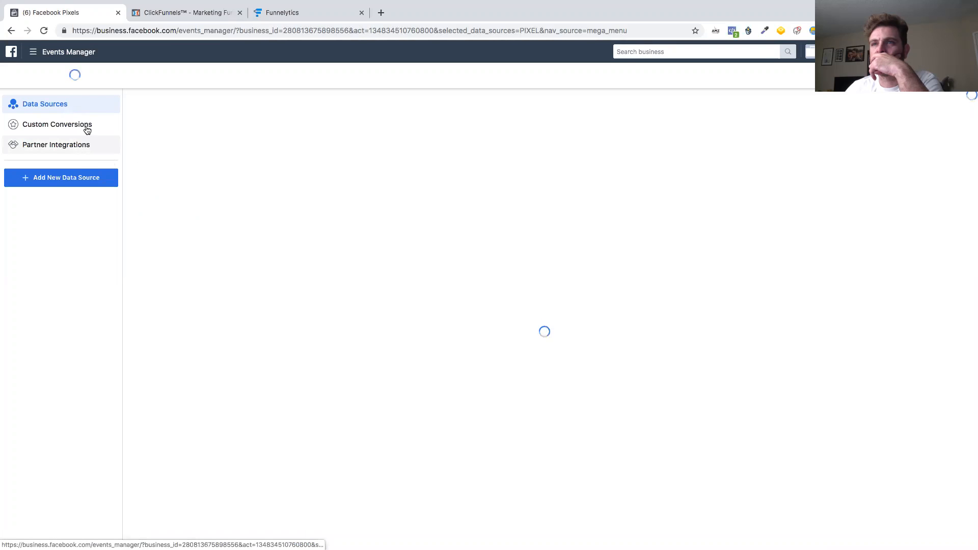
click(62, 106)
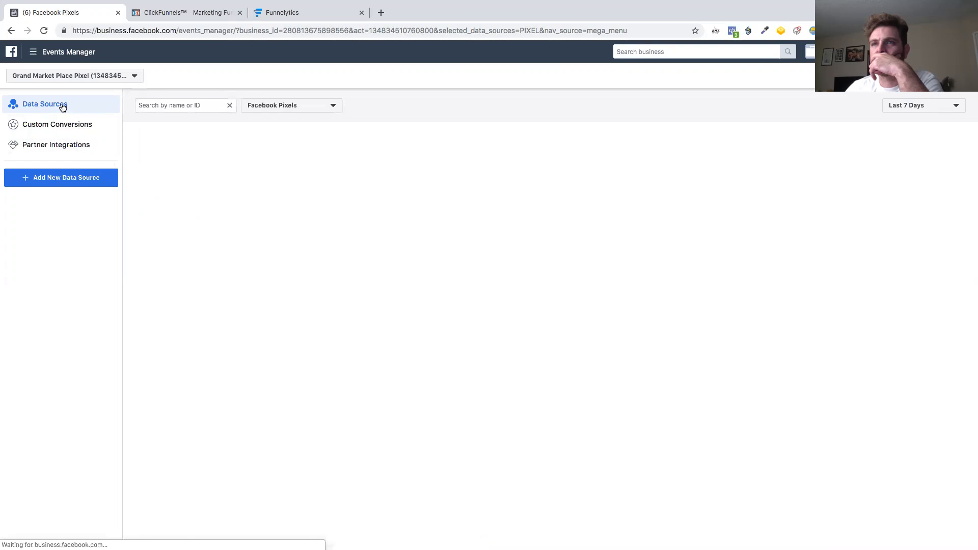
click(291, 105)
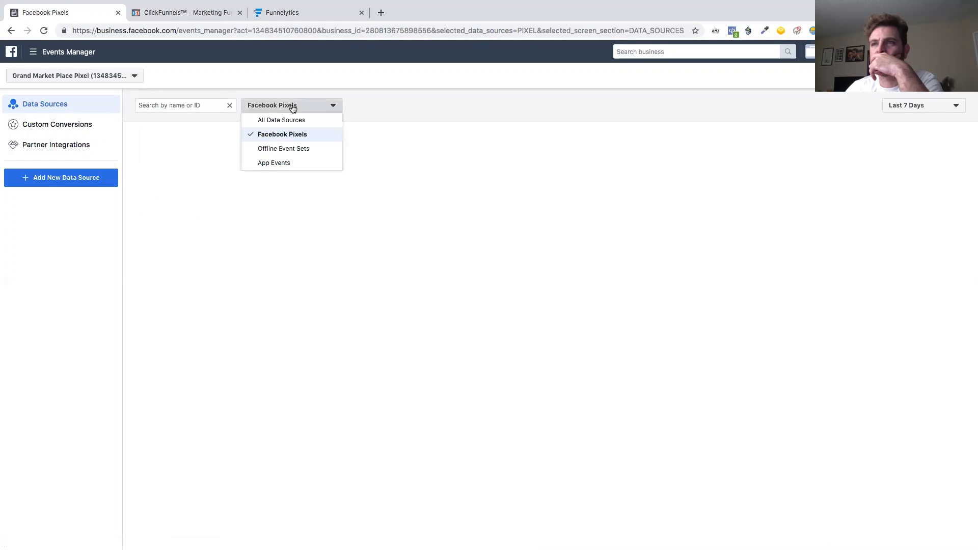
click(394, 116)
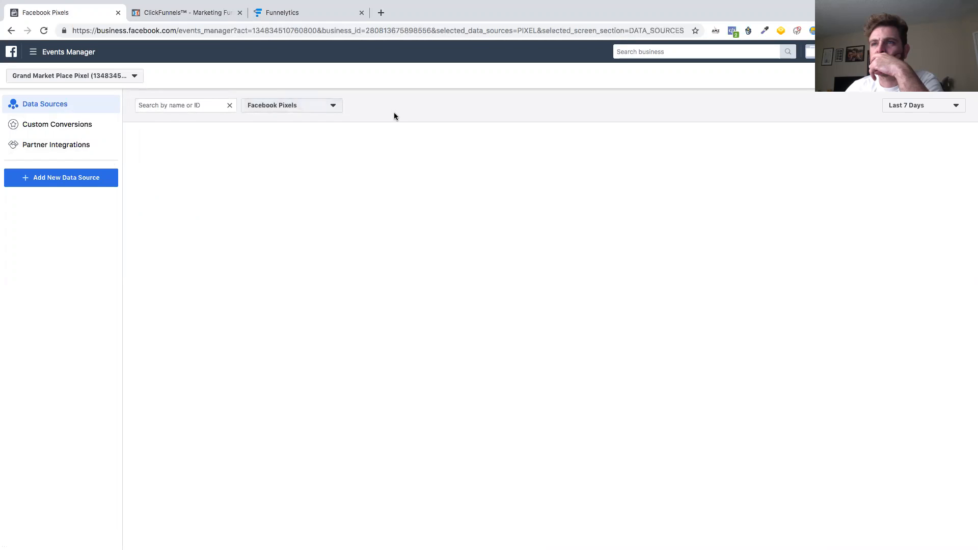
click(211, 107)
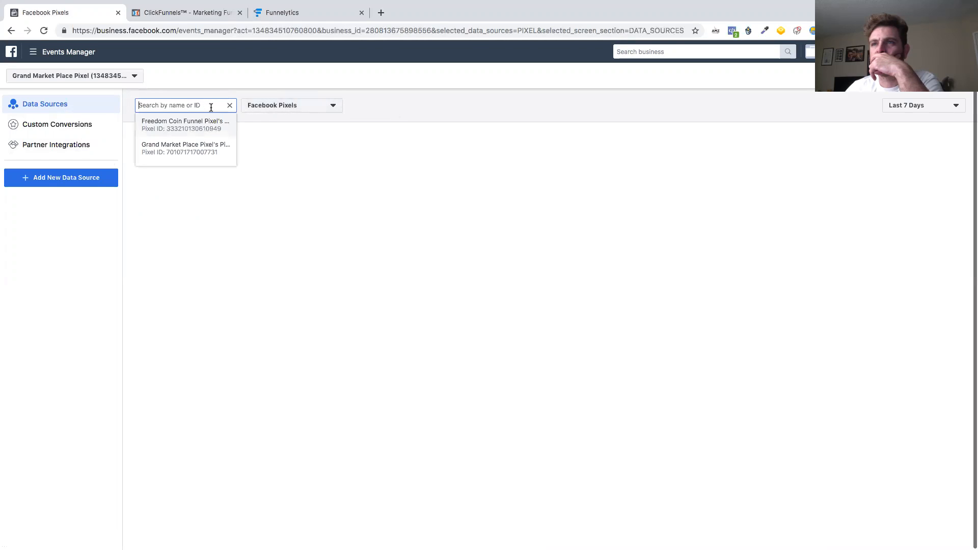
click(212, 147)
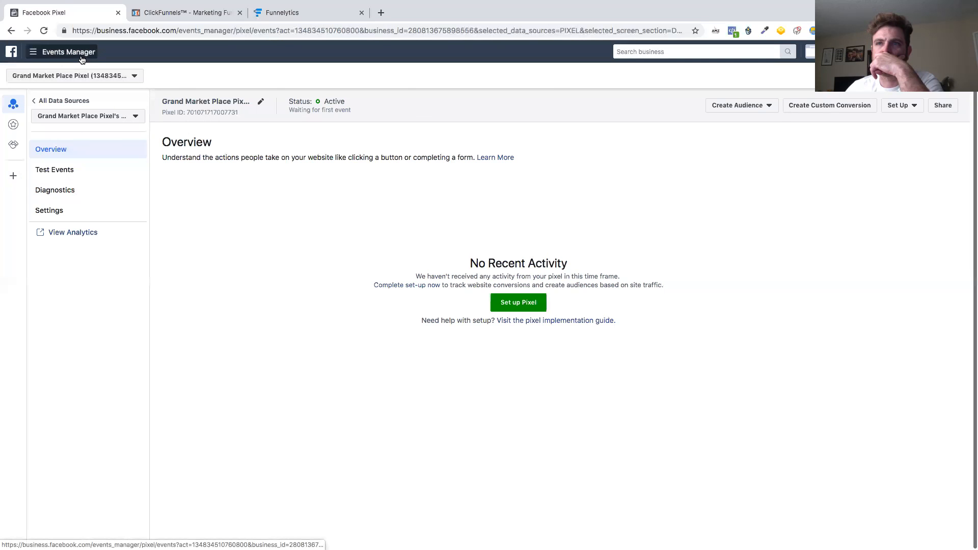
Go back to Ads Manager and review the Cell phone holders and Cell Holders 1 campaigns.
click(56, 51)
click(175, 123)
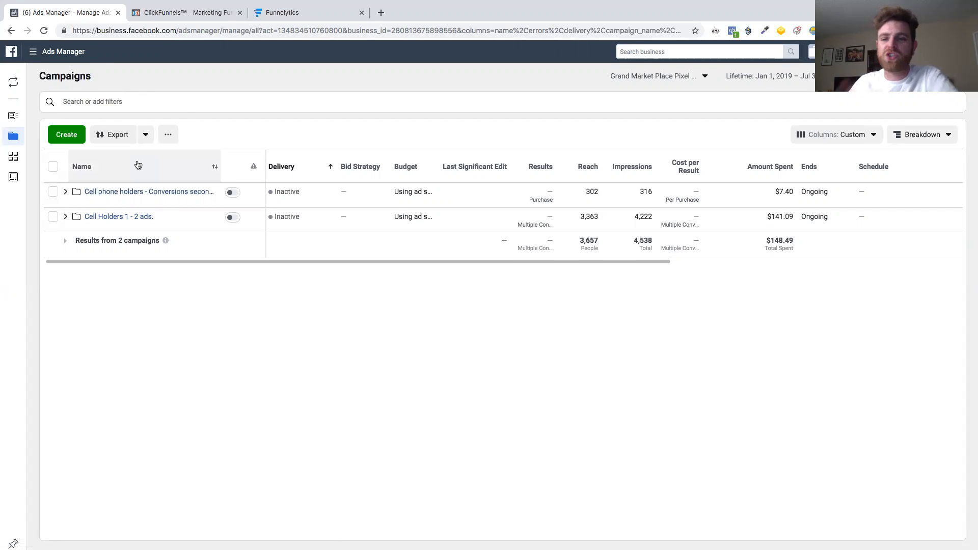
mouse_move(166, 191)
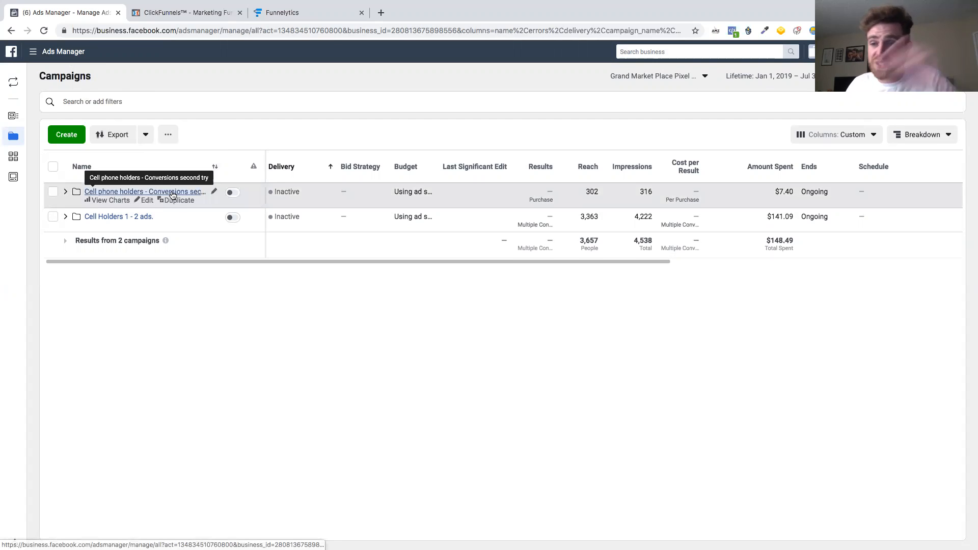
mouse_move(180, 228)
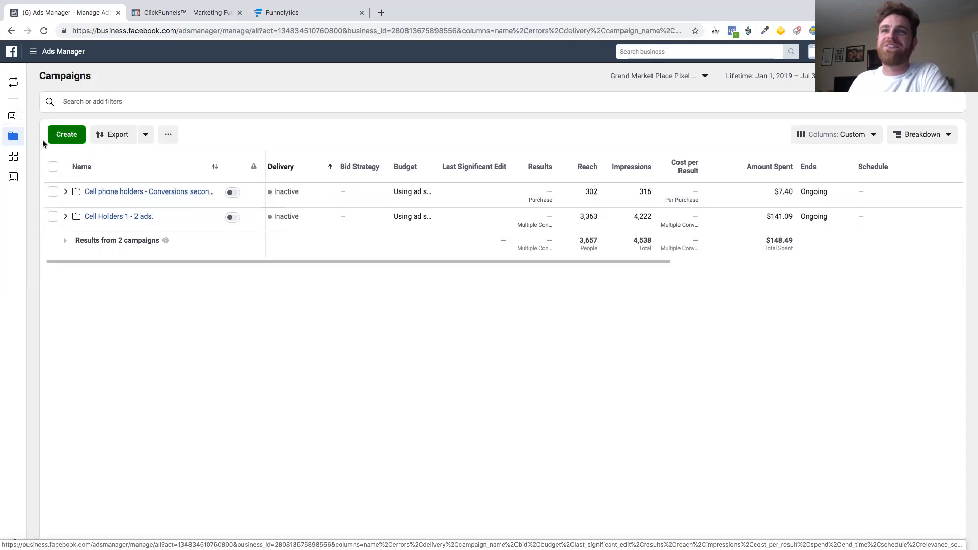
Open the Pixels page in Events Manager for the Grand Market Place Pixel ad account.
click(76, 57)
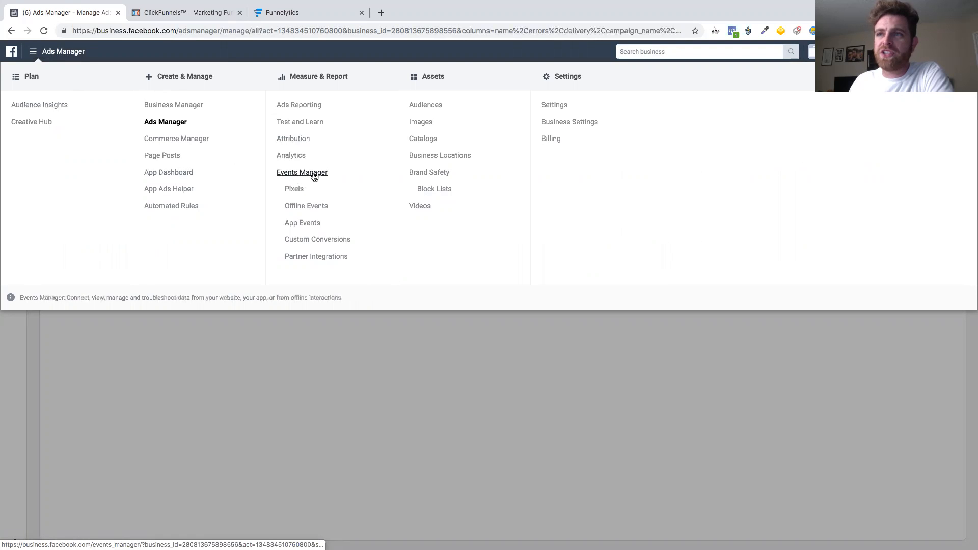
click(298, 191)
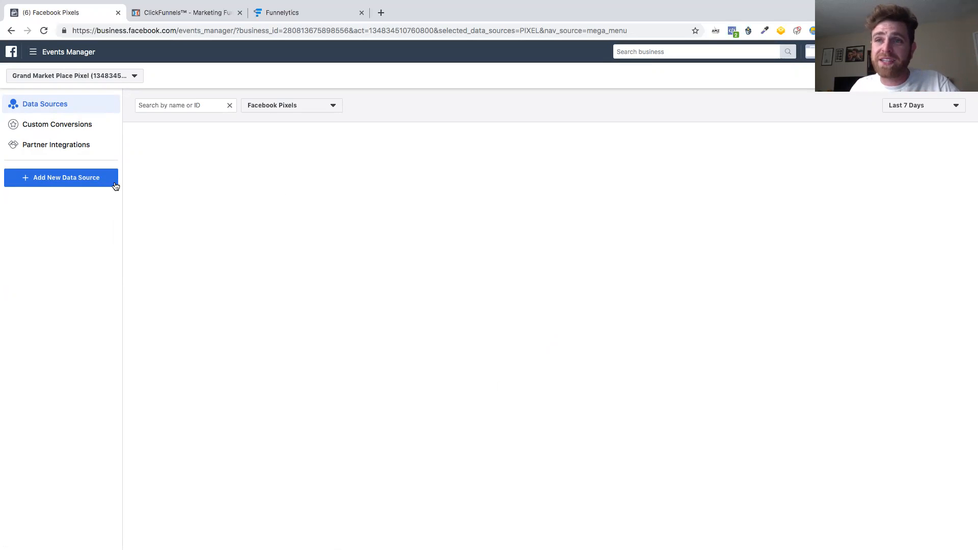
click(64, 182)
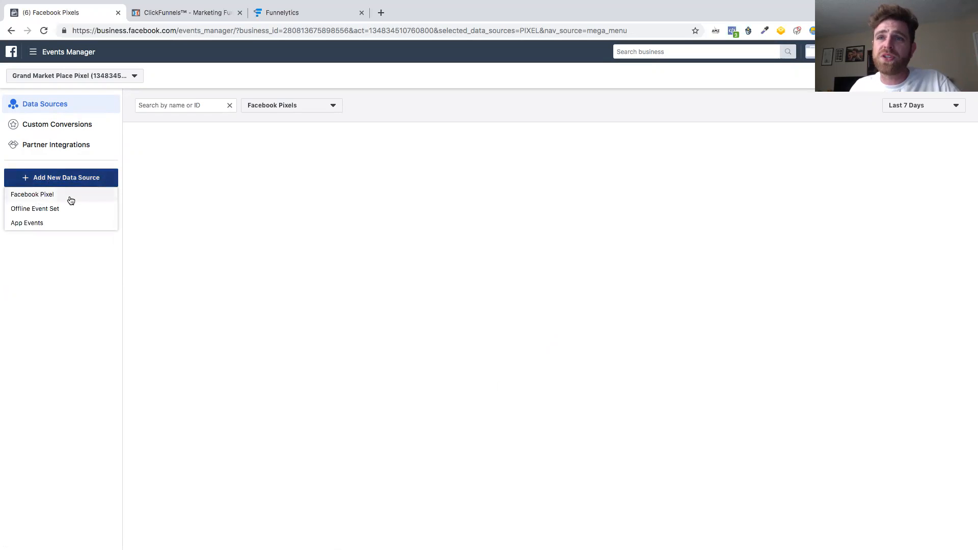
click(68, 197)
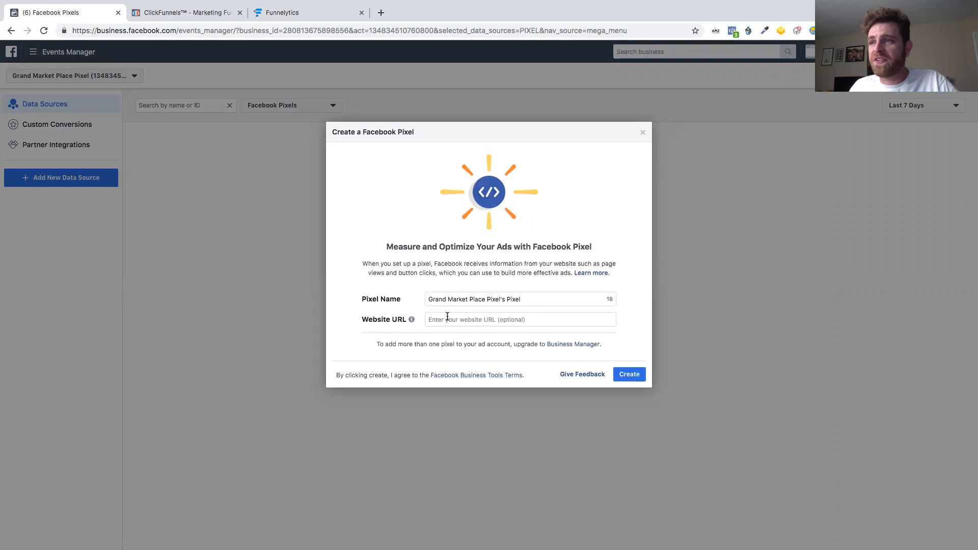
click(543, 320)
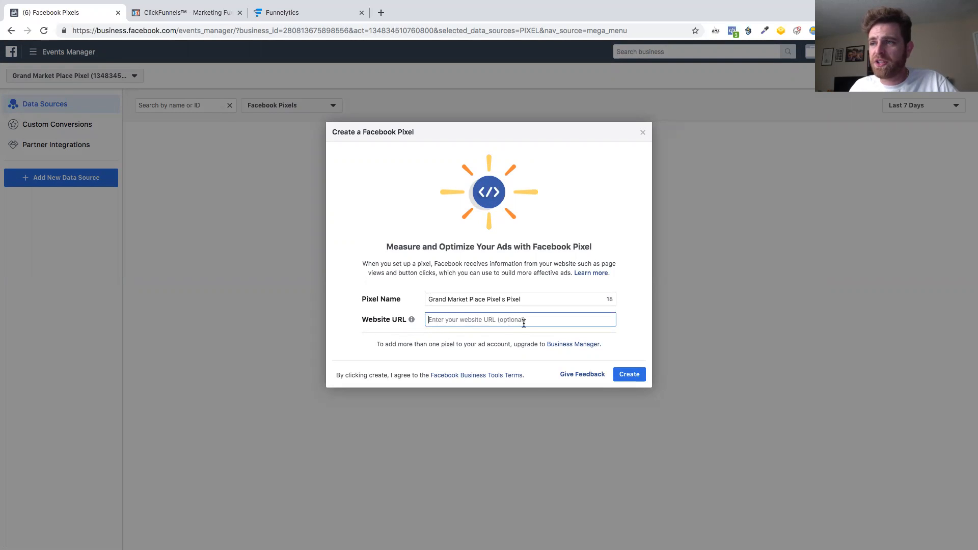
click(643, 134)
click(209, 107)
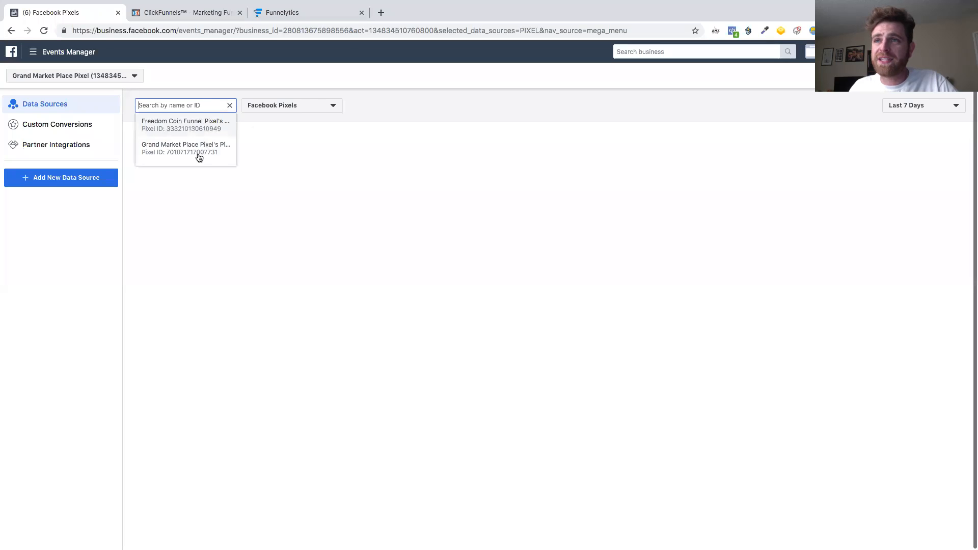
click(197, 154)
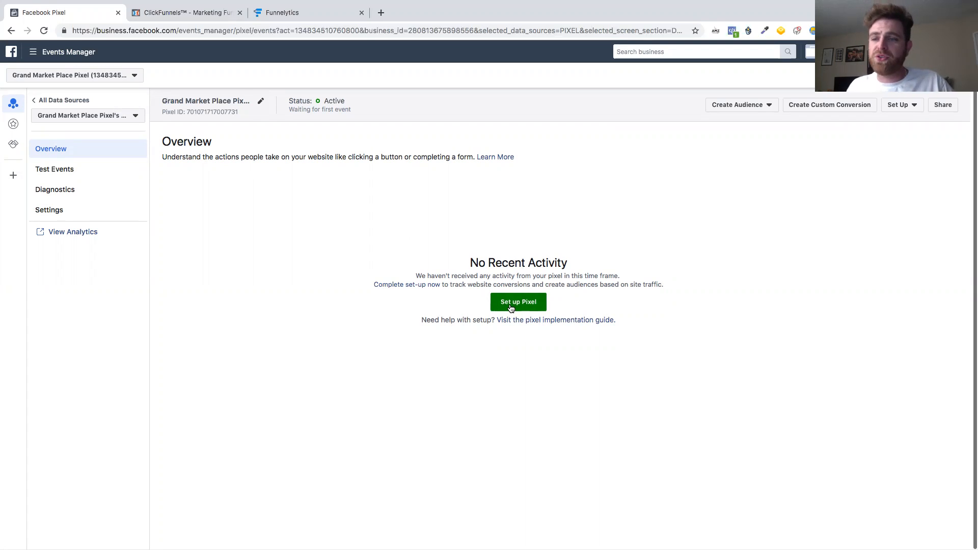
click(533, 305)
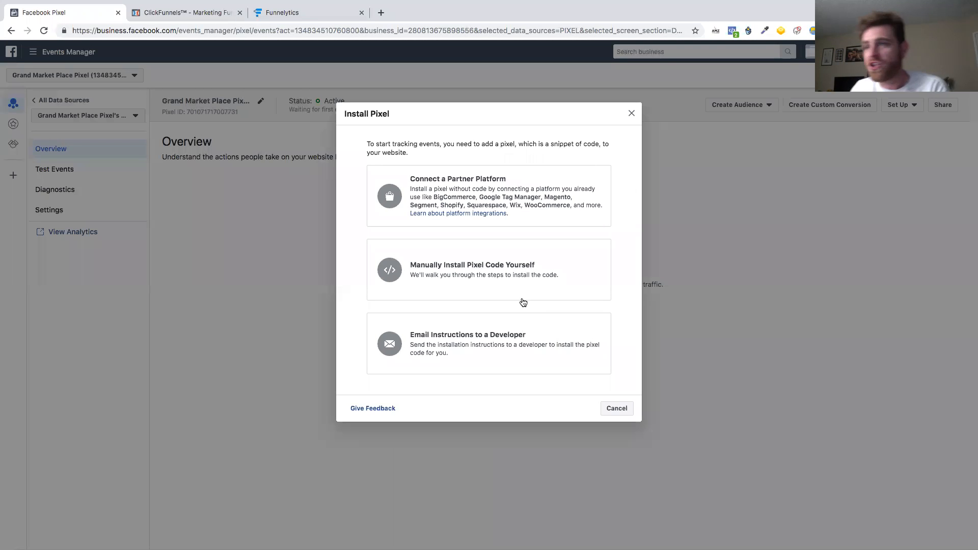
click(467, 277)
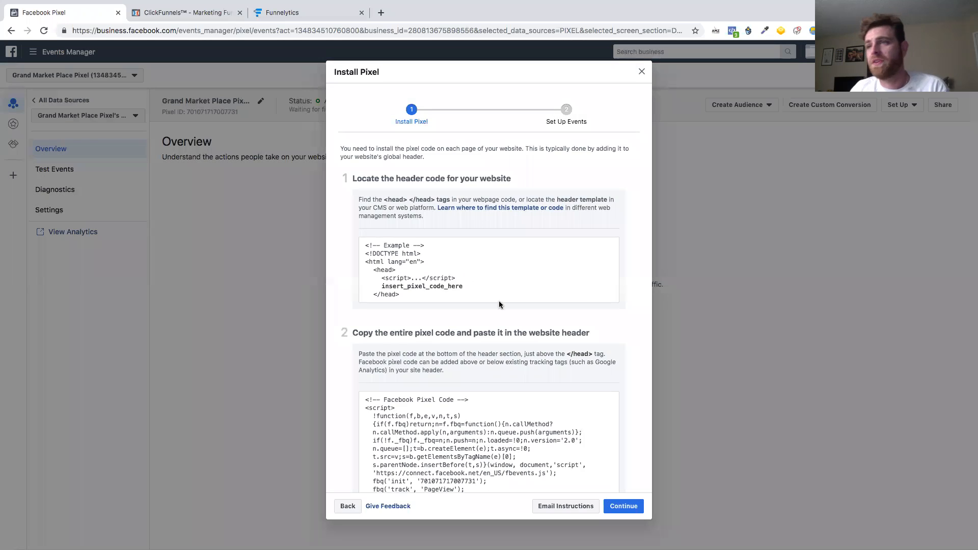
Copy the entire Facebook pixel code from the installation instructions to the clipboard.
scroll(499, 302, down, 3)
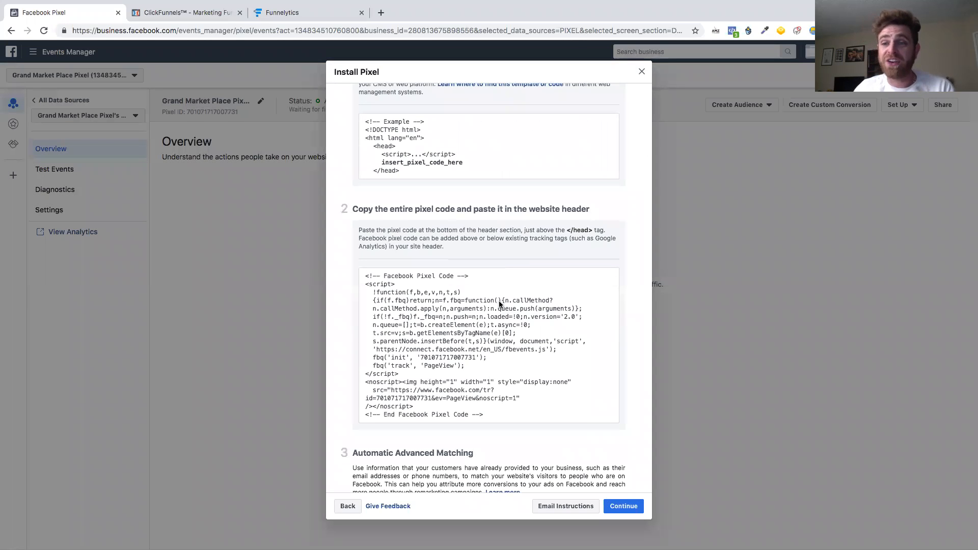
click(504, 326)
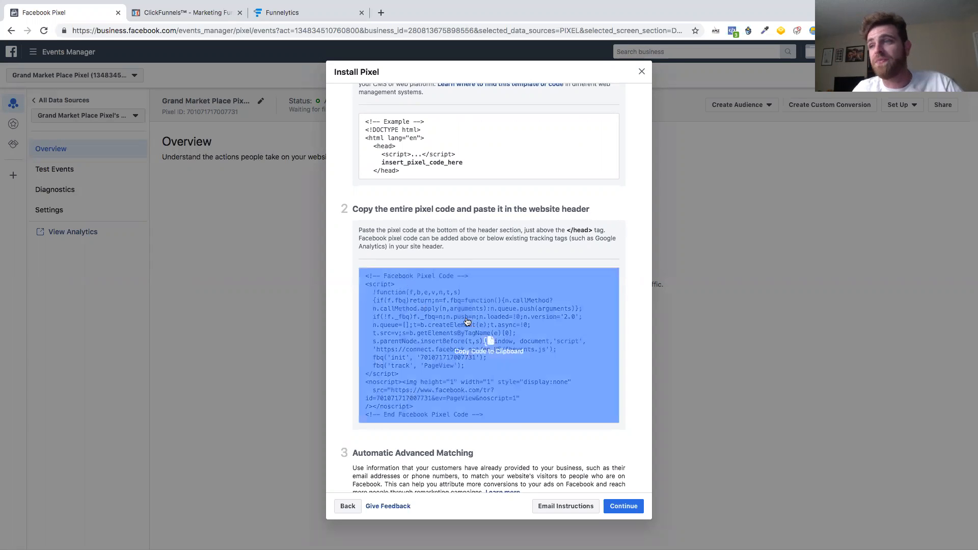
click(476, 345)
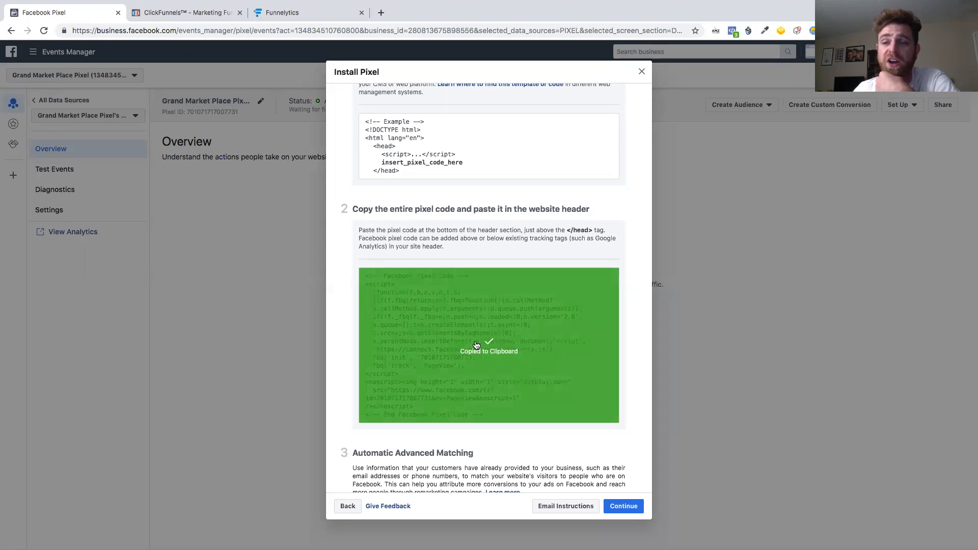
scroll(465, 334, down, 1)
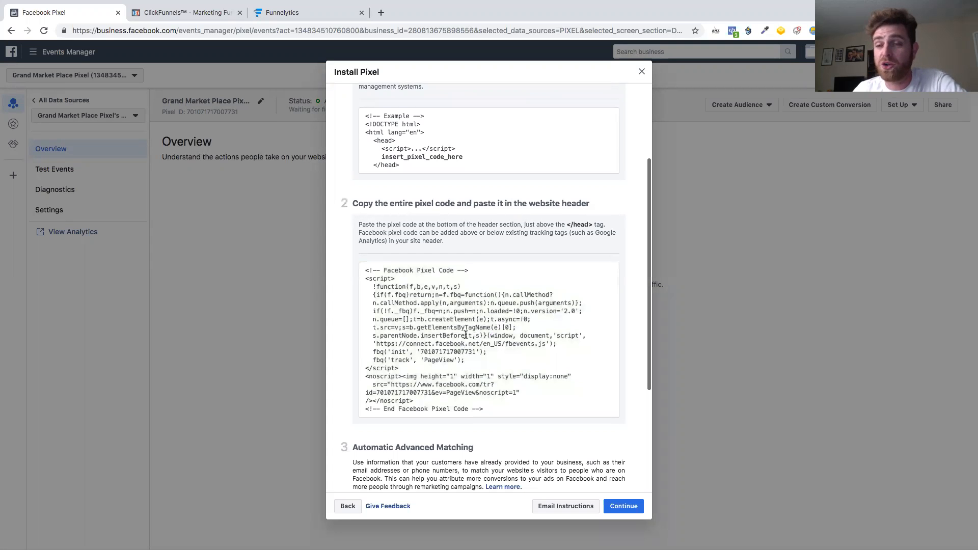
scroll(486, 347, up, 1)
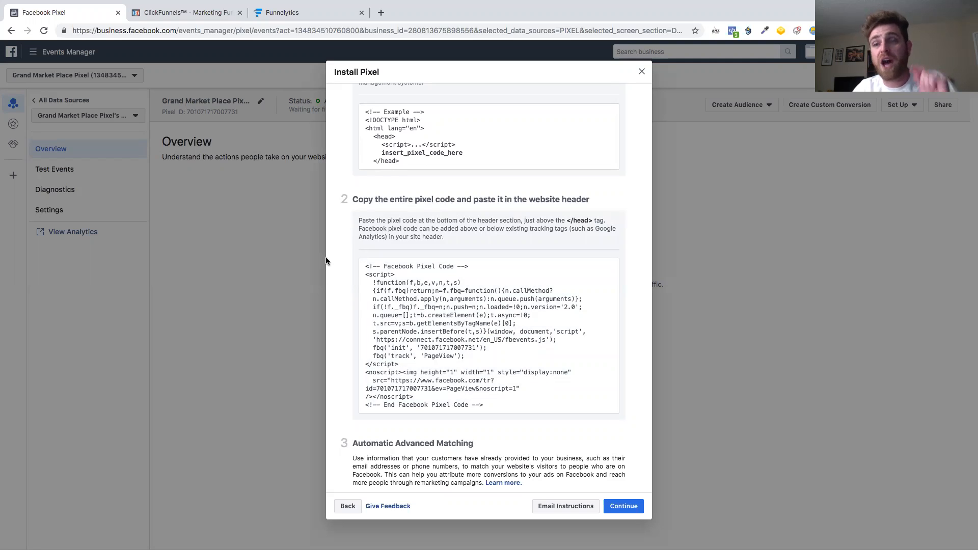
Switch to Funnelytics and add a connected row of Opt In, Order Page, two Upsell and Thank You pages below the ad account diagram.
click(312, 20)
scroll(323, 316, down, 5)
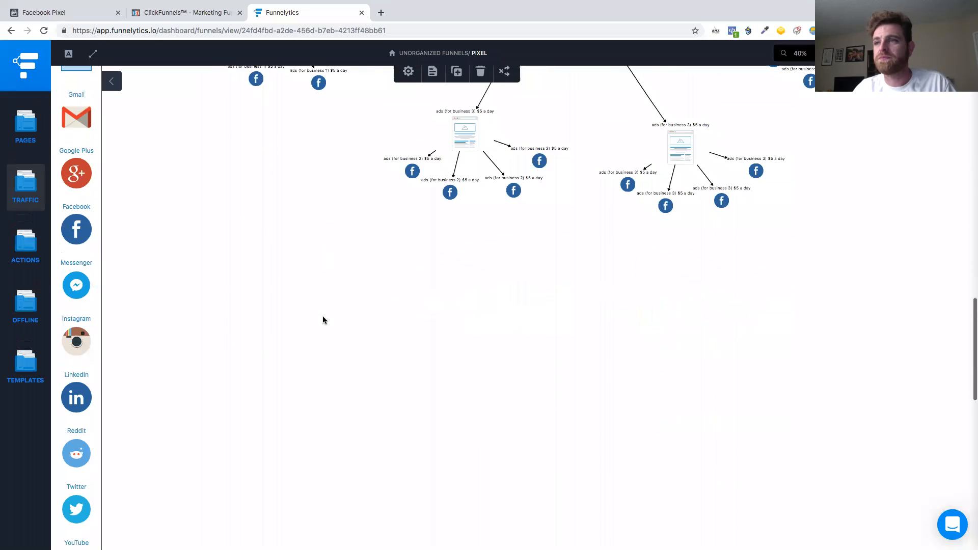
scroll(323, 320, down, 2)
click(26, 125)
drag(76, 213, 295, 318)
drag(76, 267, 386, 322)
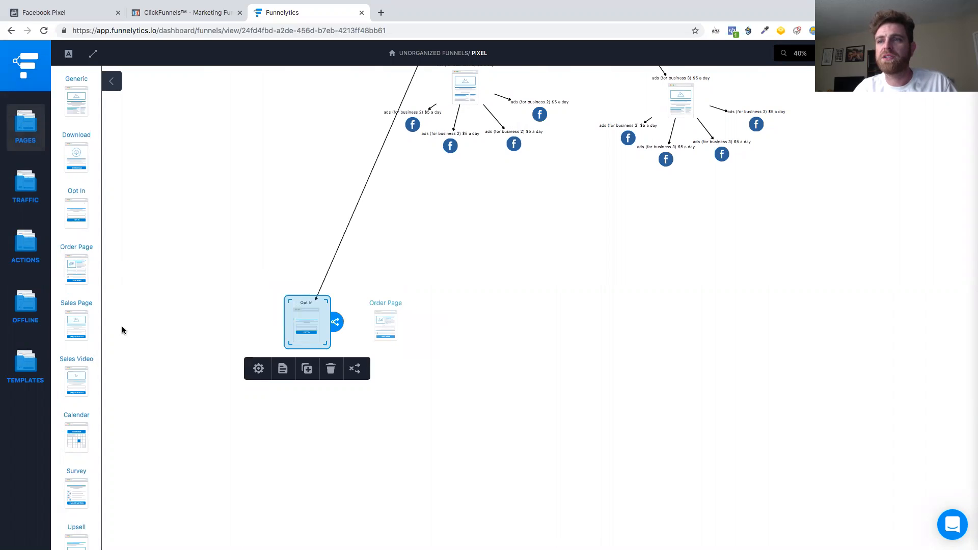
scroll(90, 379, down, 3)
drag(69, 370, 472, 326)
drag(74, 365, 586, 327)
scroll(77, 398, down, 4)
drag(76, 452, 682, 335)
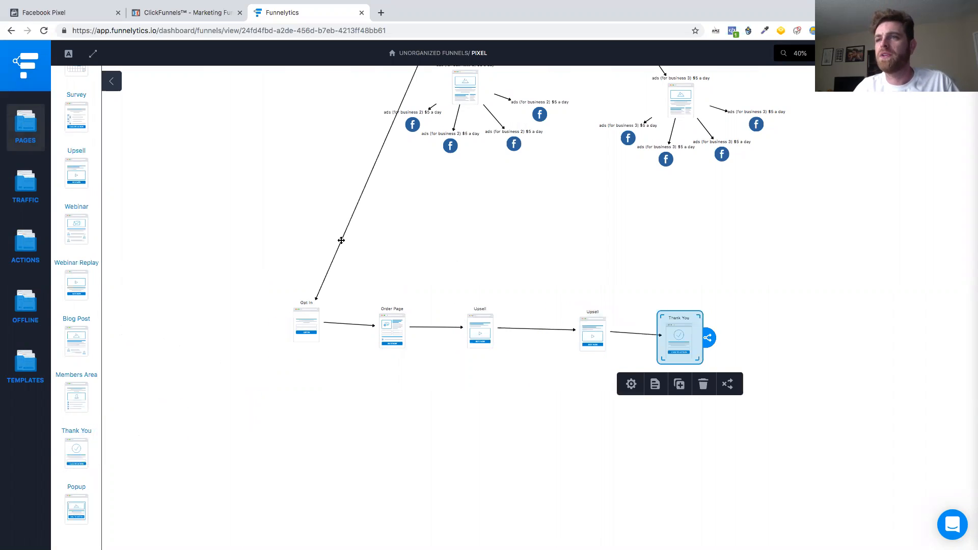
Delete the connection line between FB Ads Manager (business 1) and the Opt In page.
scroll(356, 224, up, 5)
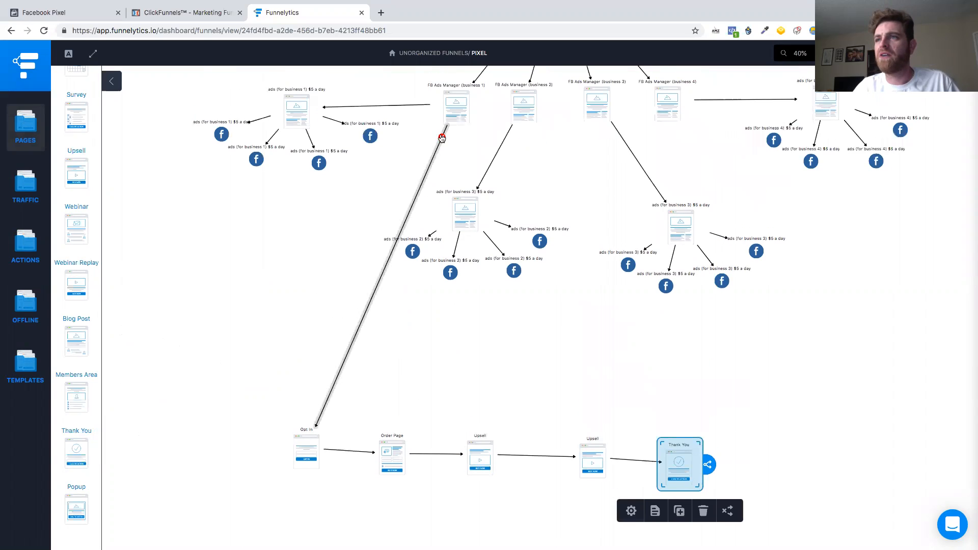
click(466, 355)
scroll(467, 356, down, 5)
Move the Order Page, both Upsell pages and the Thank You page closer together into a level row.
click(382, 338)
drag(381, 339, 361, 332)
drag(485, 336, 447, 332)
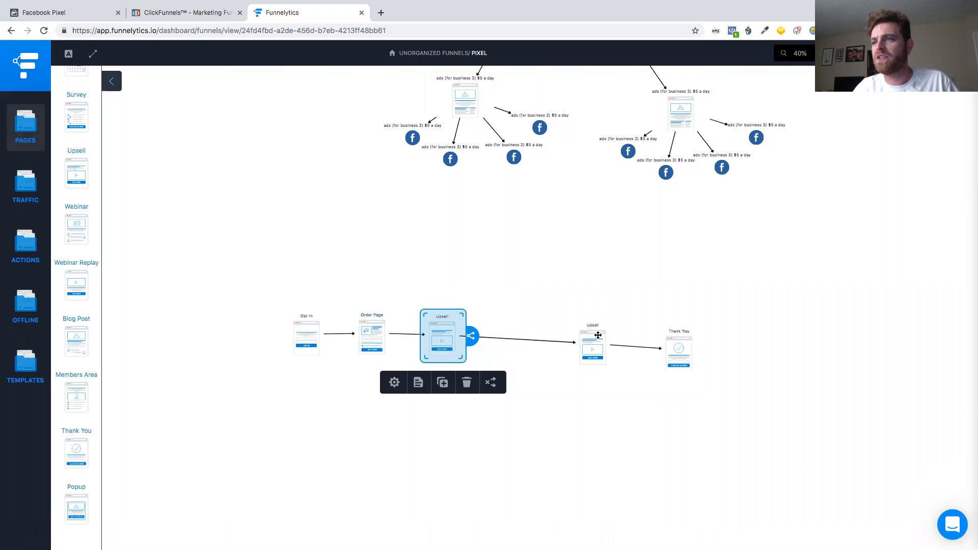
drag(593, 333, 508, 332)
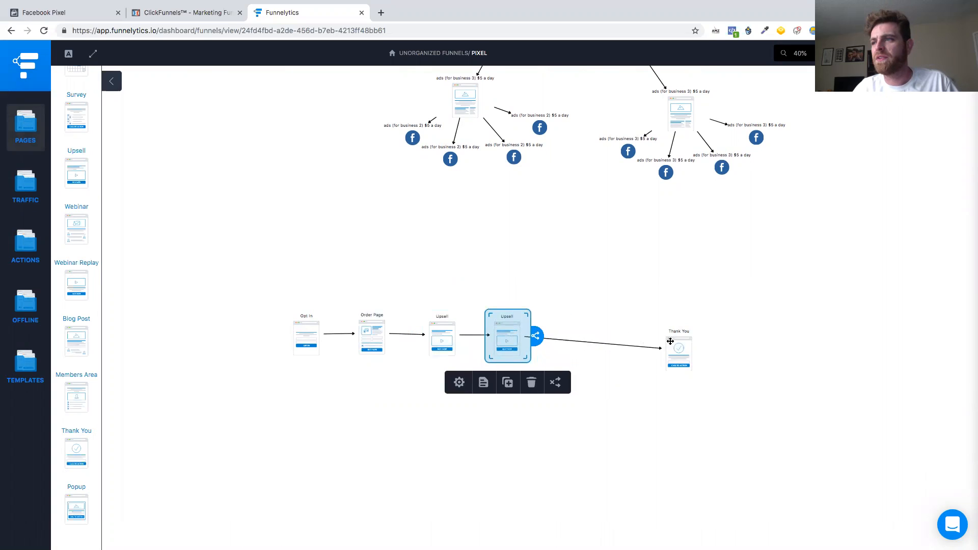
drag(682, 331, 586, 330)
Switch to ClickFunnels to check the Free Trump 2020 Flag funnel's steps, and glance back at the Facebook pixel installation instructions.
click(197, 19)
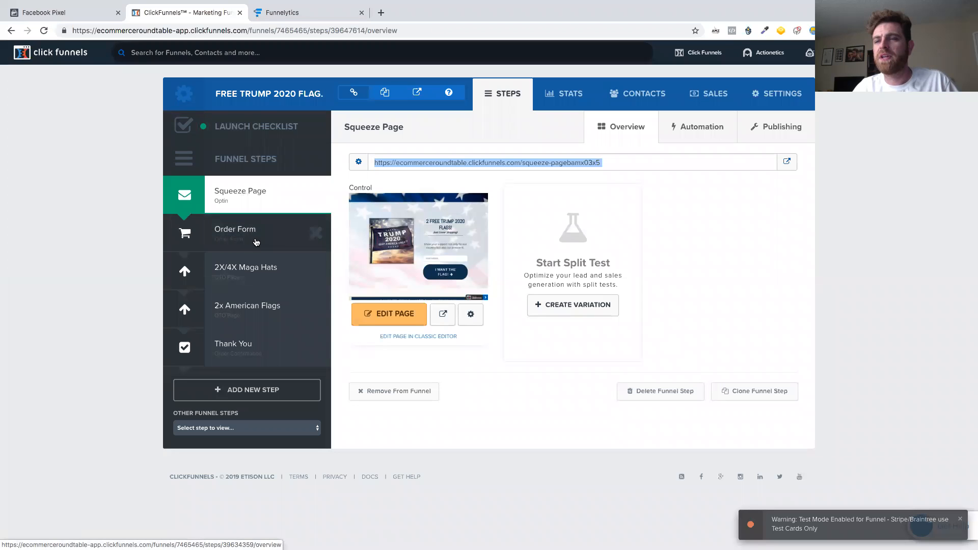
click(105, 17)
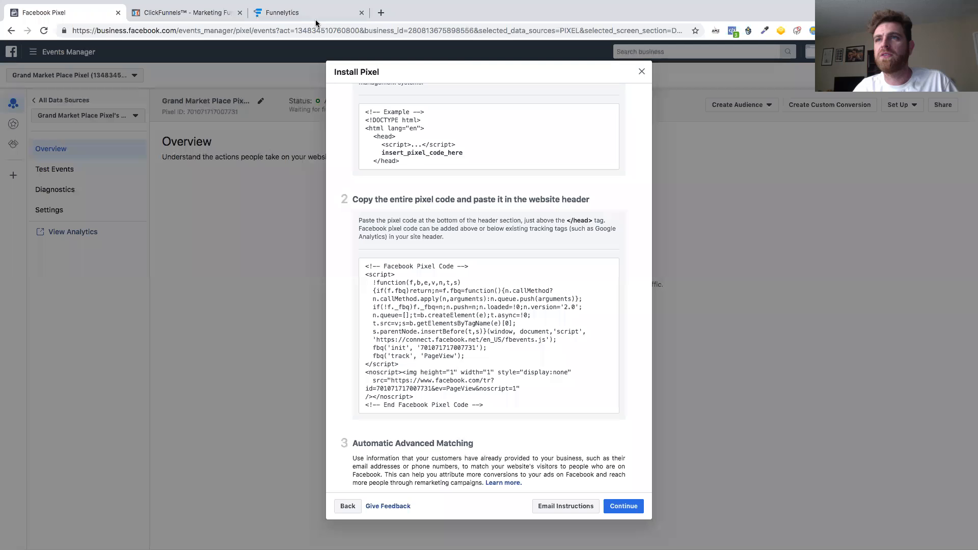
Return to Funnelytics and tighten the spacing of the Upsell and Thank You pages in the new funnel row.
click(316, 19)
drag(571, 341, 562, 338)
drag(503, 336, 434, 335)
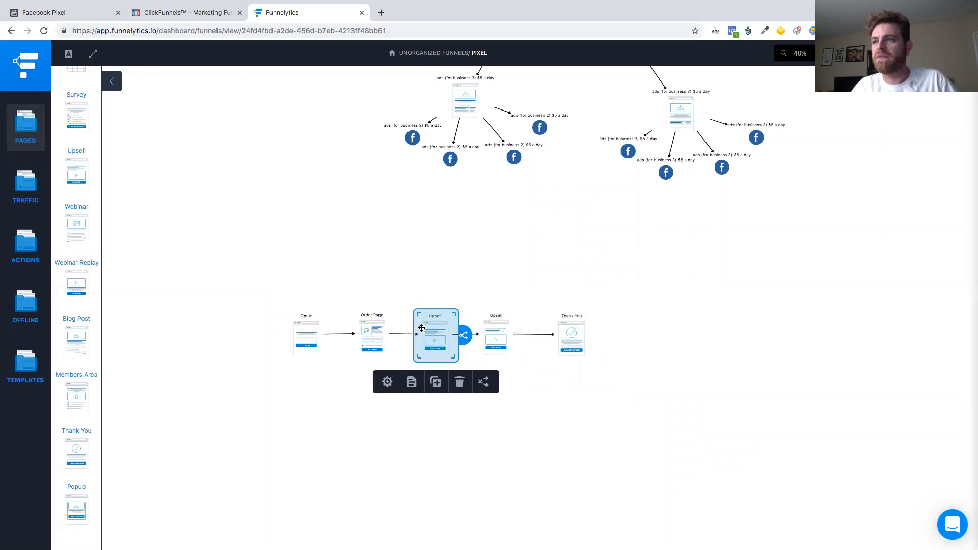
Change the Opt In page's label to "Opt In/page view".
click(309, 338)
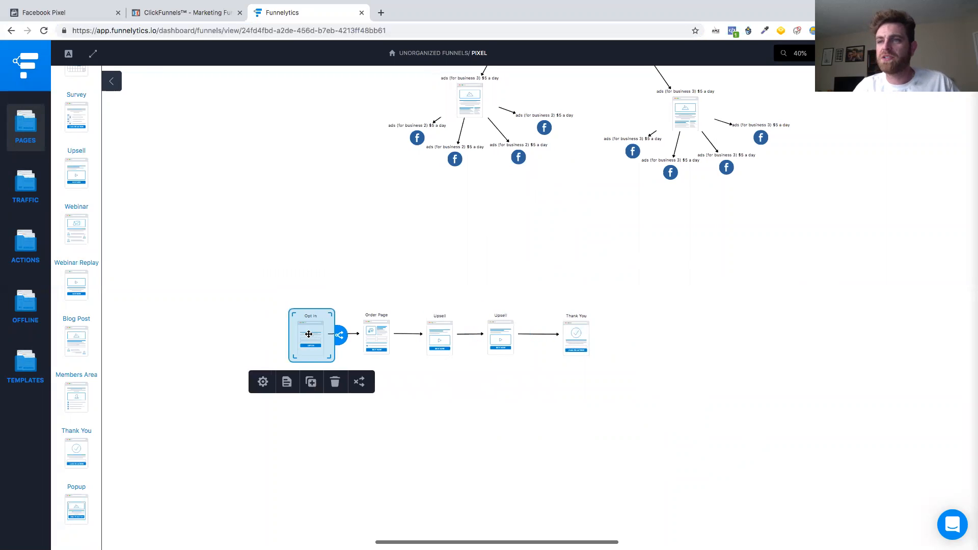
scroll(309, 338, left, 2)
click(292, 381)
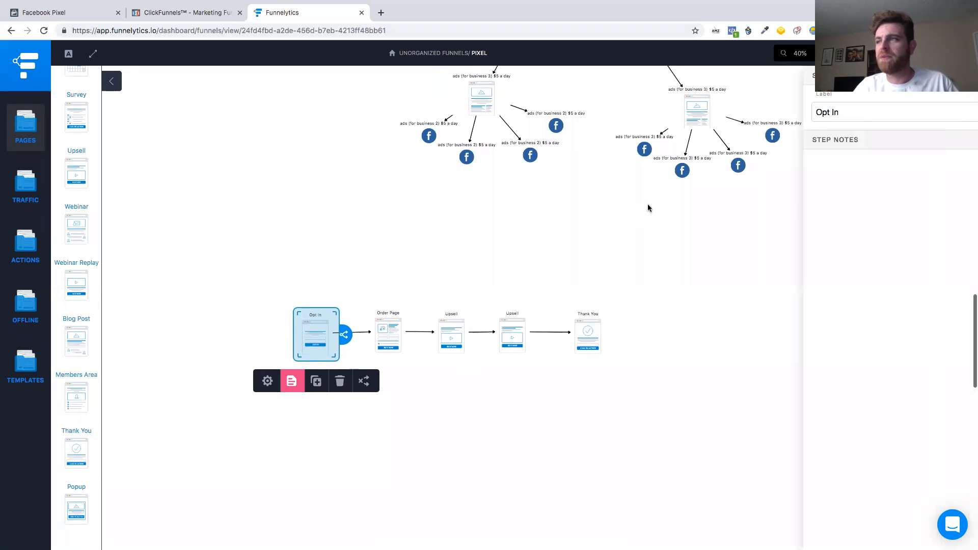
click(762, 112)
text(/page view)
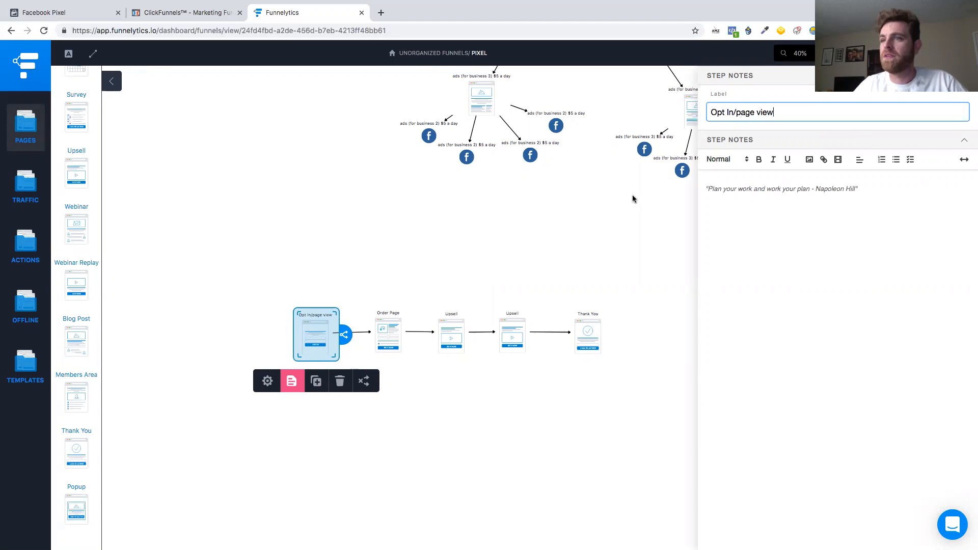
click(335, 279)
click(391, 334)
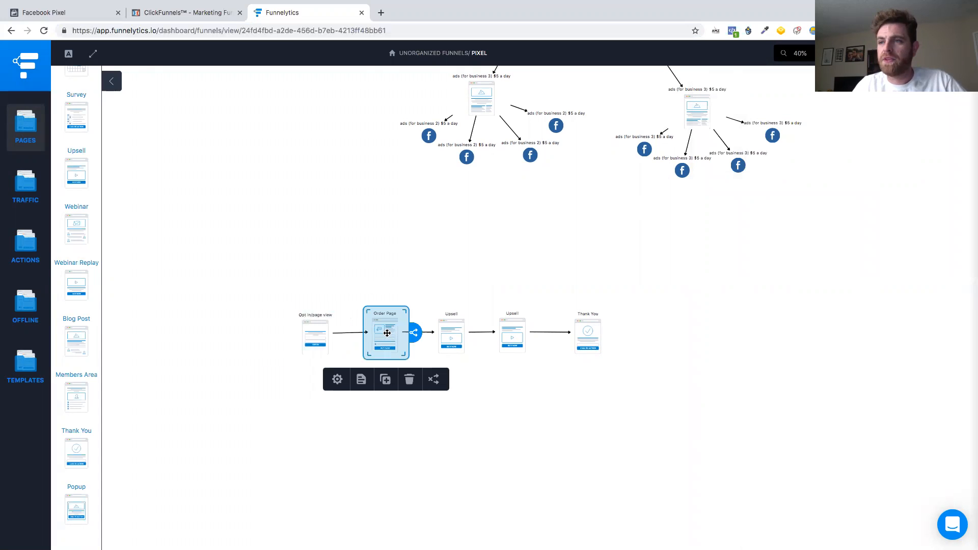
click(316, 333)
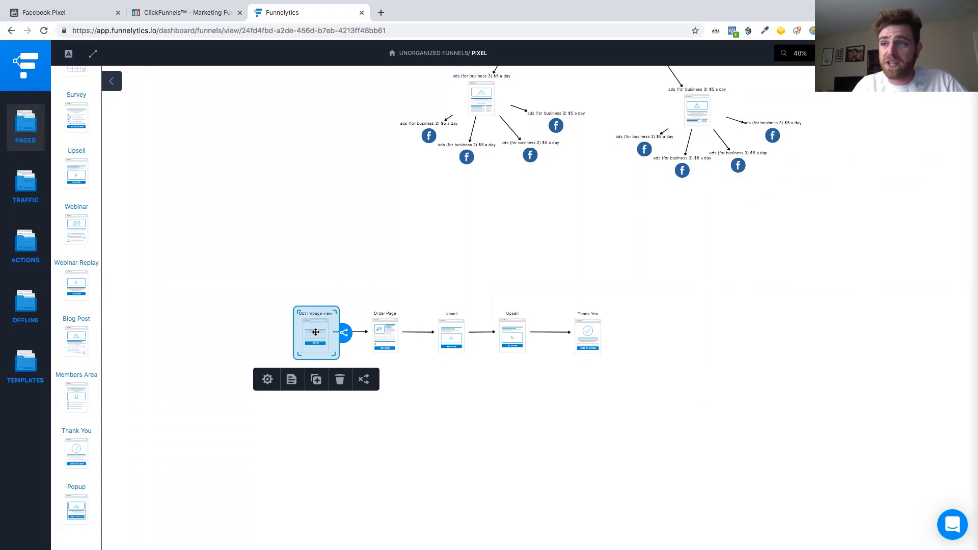
click(193, 306)
Add a Facebook traffic source before the funnel row and connect it to the Opt In/page view page.
click(24, 188)
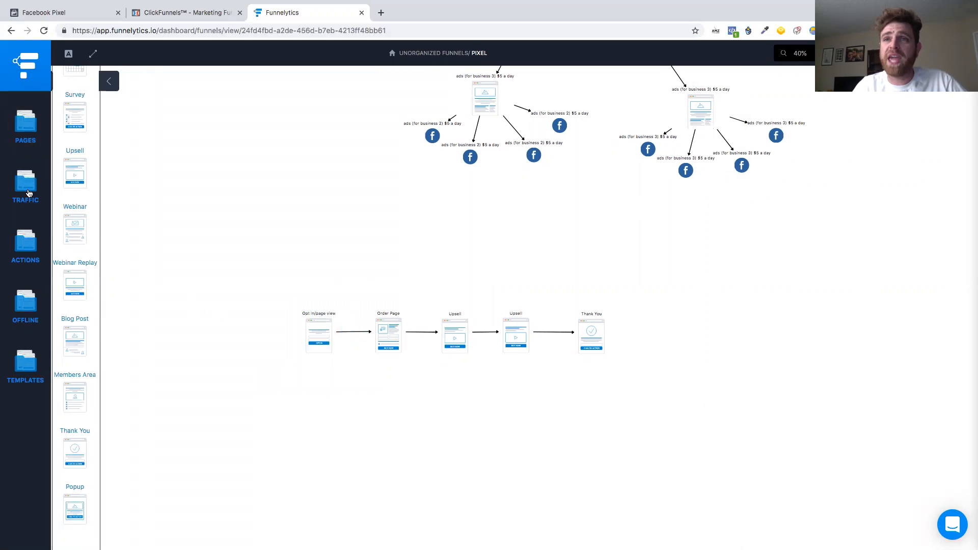
mouse_move(73, 214)
mouse_down()
mouse_move(223, 256)
mouse_move(327, 327)
mouse_up()
click(364, 392)
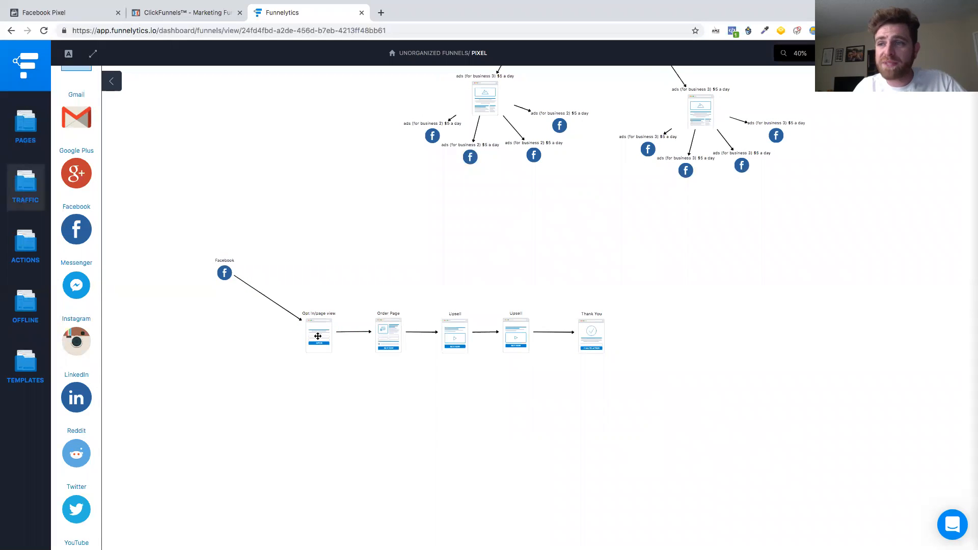
Change the Order Page's label to "Order Page/contact pixel" and nudge the page into line with the row.
click(387, 333)
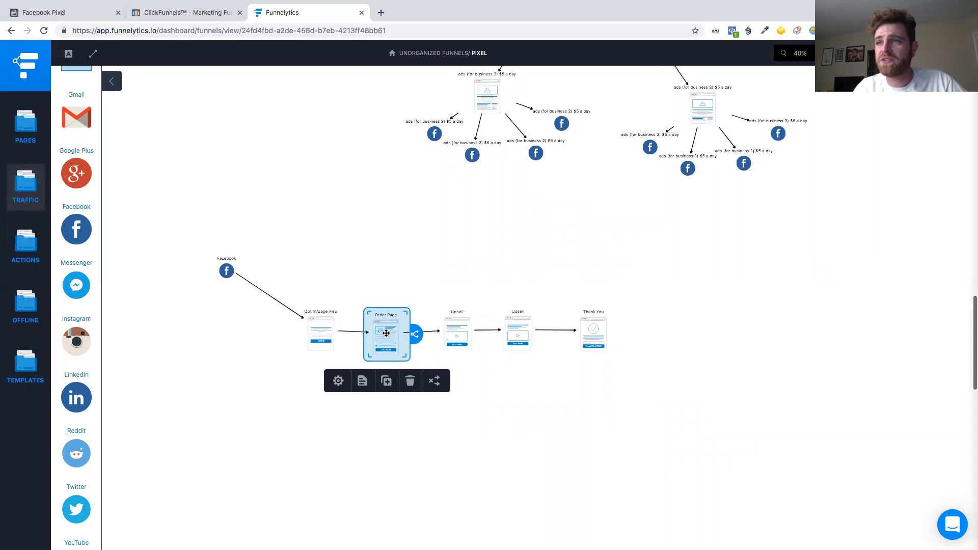
click(362, 381)
click(796, 108)
text(/contact pix)
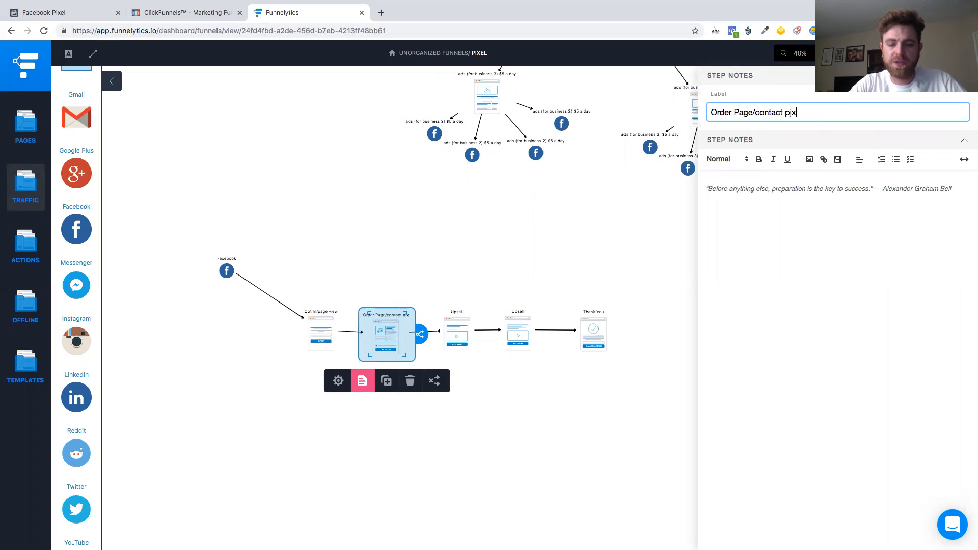
text(el)
click(380, 264)
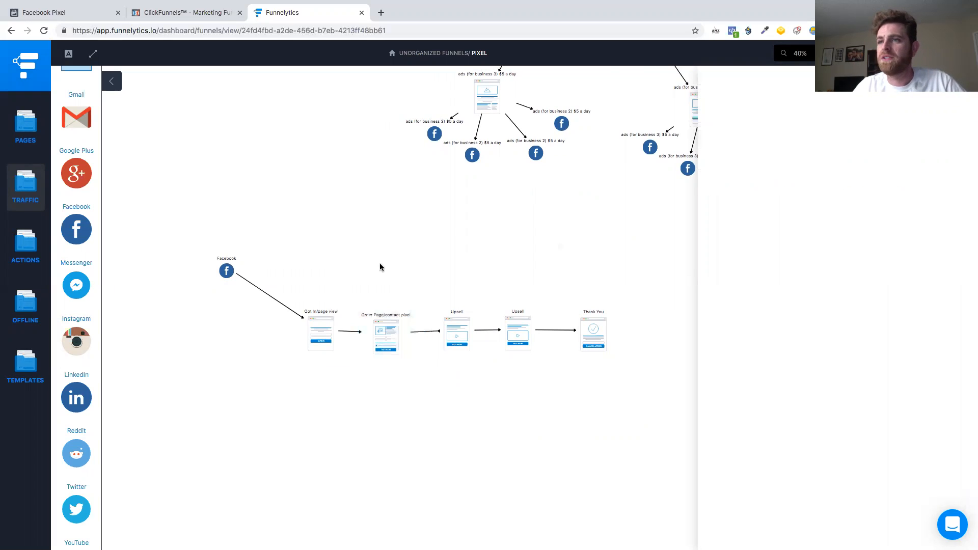
drag(386, 330, 384, 328)
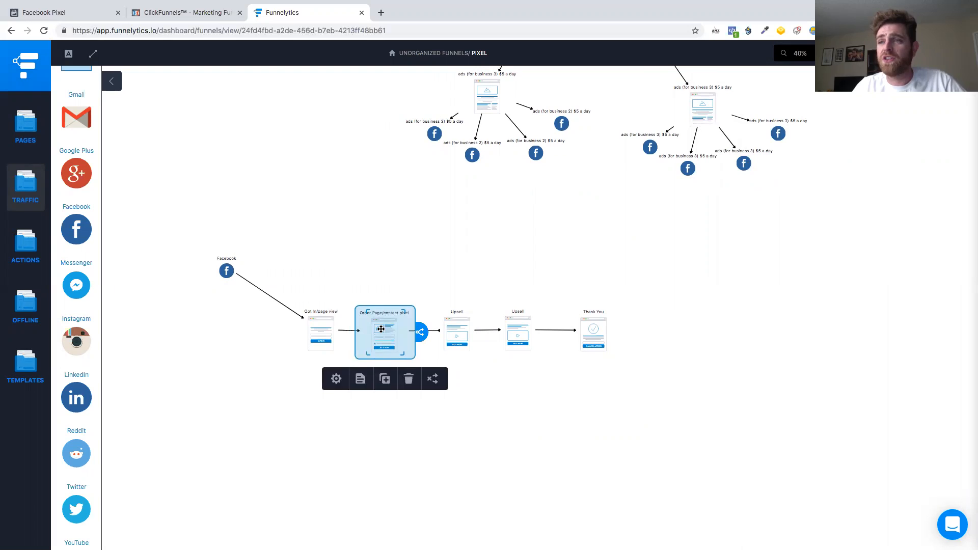
click(366, 268)
scroll(366, 268, right, 1)
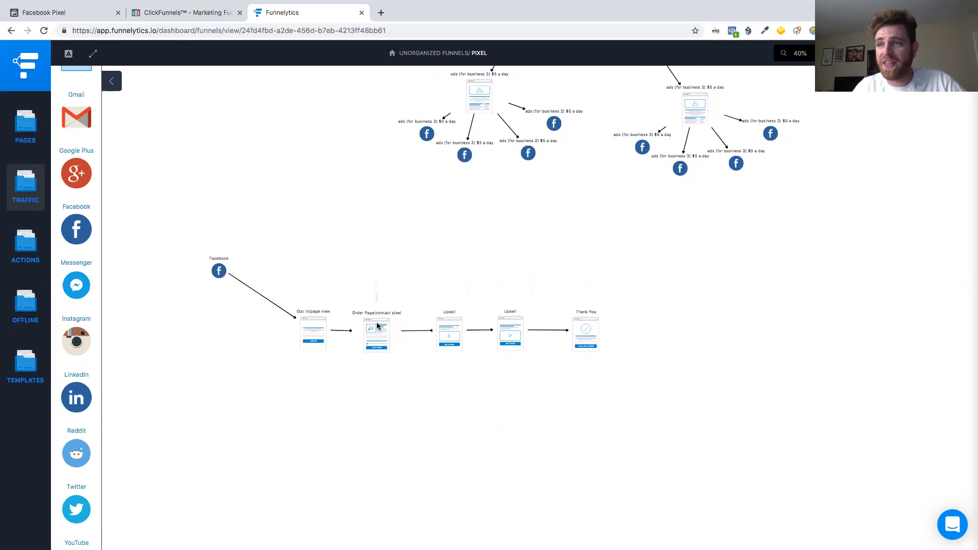
Nudge the Order Page/contact pixel page slightly to even its spacing between the Opt In/page view and first Upsell pages.
click(378, 334)
scroll(357, 249, left, 1)
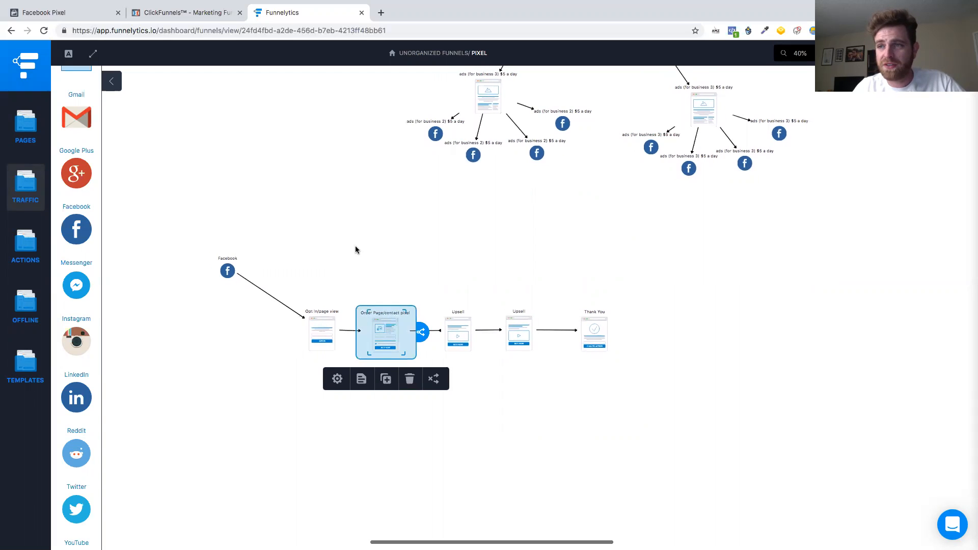
click(356, 249)
scroll(323, 334, right, 1)
click(323, 334)
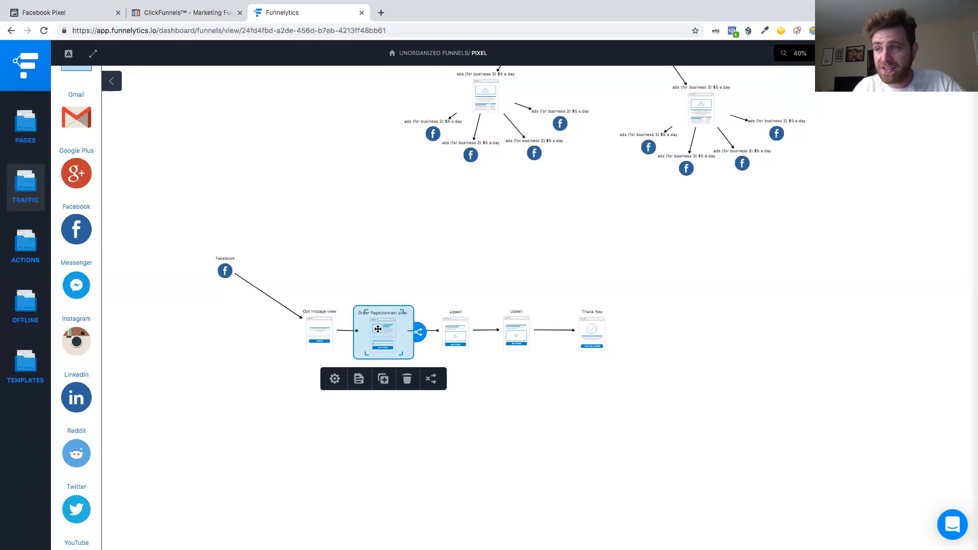
scroll(378, 330, left, 1)
scroll(389, 327, down, 1)
drag(406, 337, 410, 336)
scroll(519, 381, left, 1)
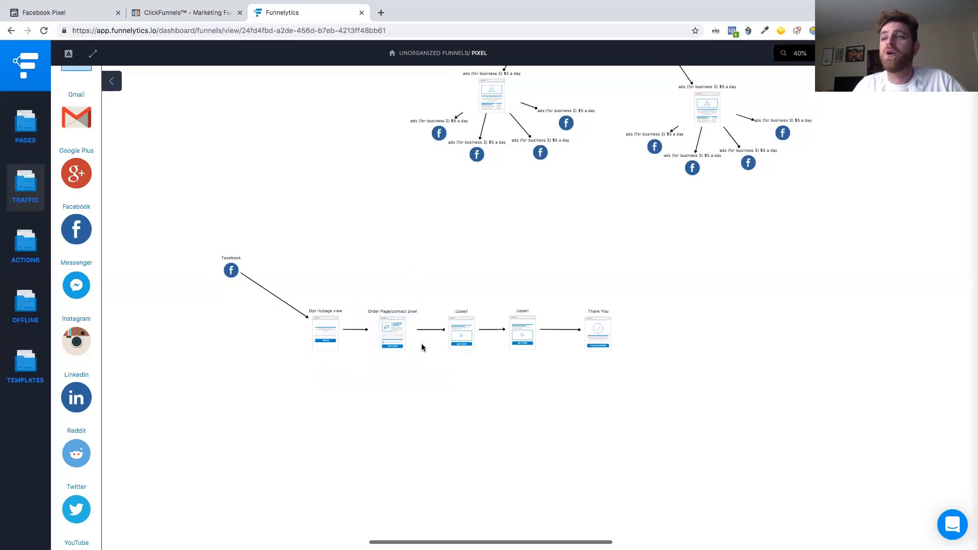
mouse_move(391, 329)
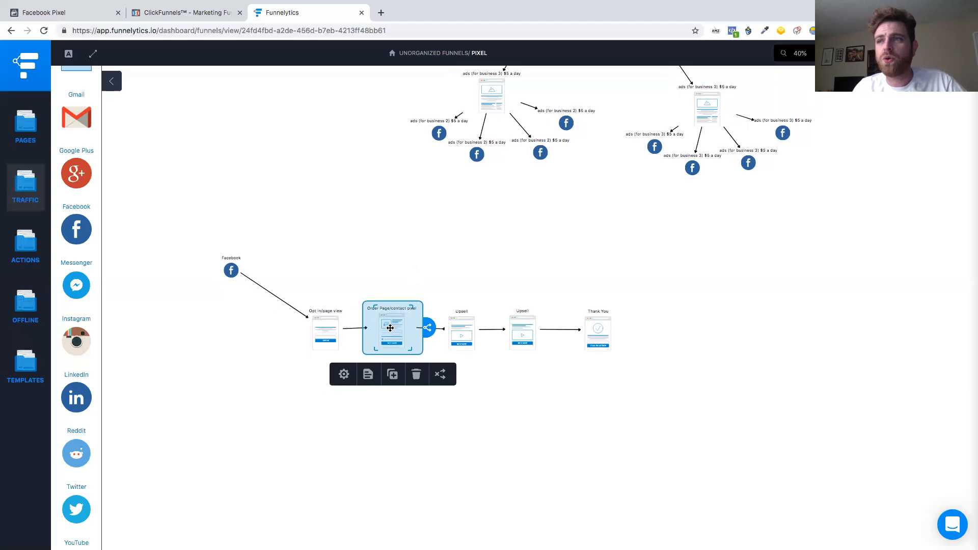
scroll(394, 324, left, 3)
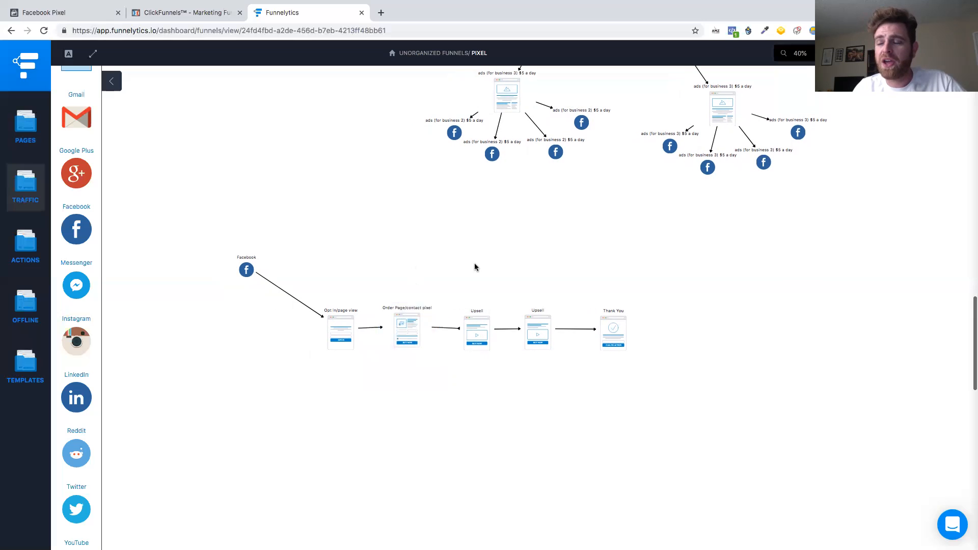
Change the first Upsell page's label to "Upsell/purchase".
mouse_move(474, 368)
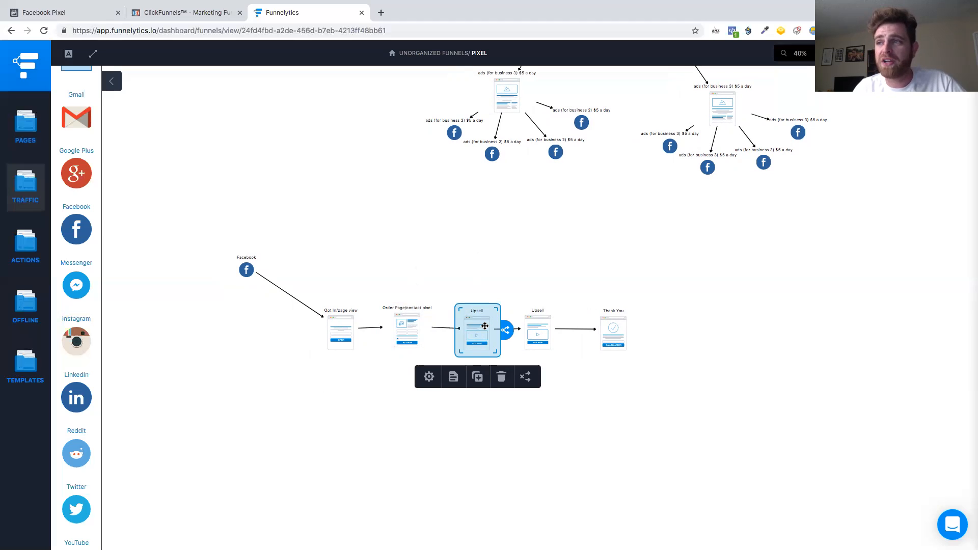
click(454, 377)
click(744, 114)
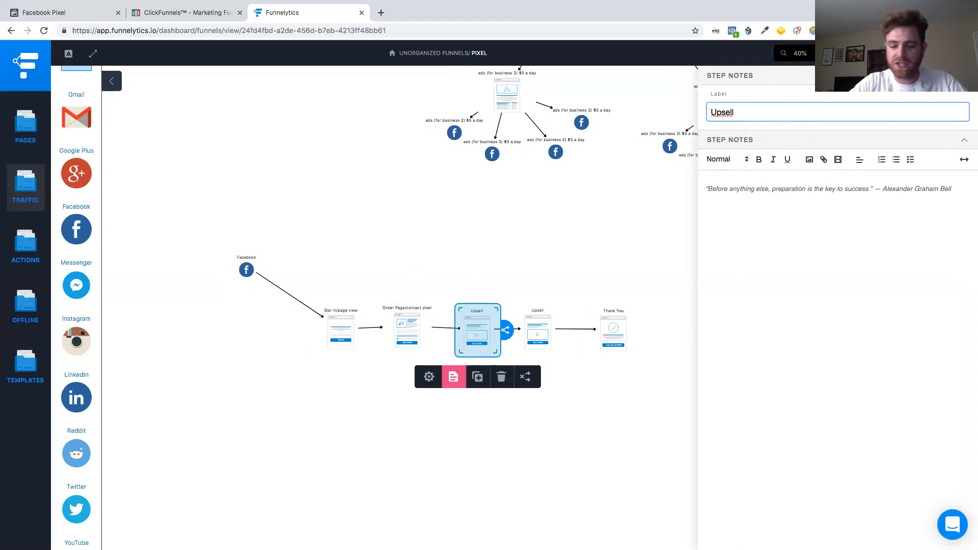
text(/pur)
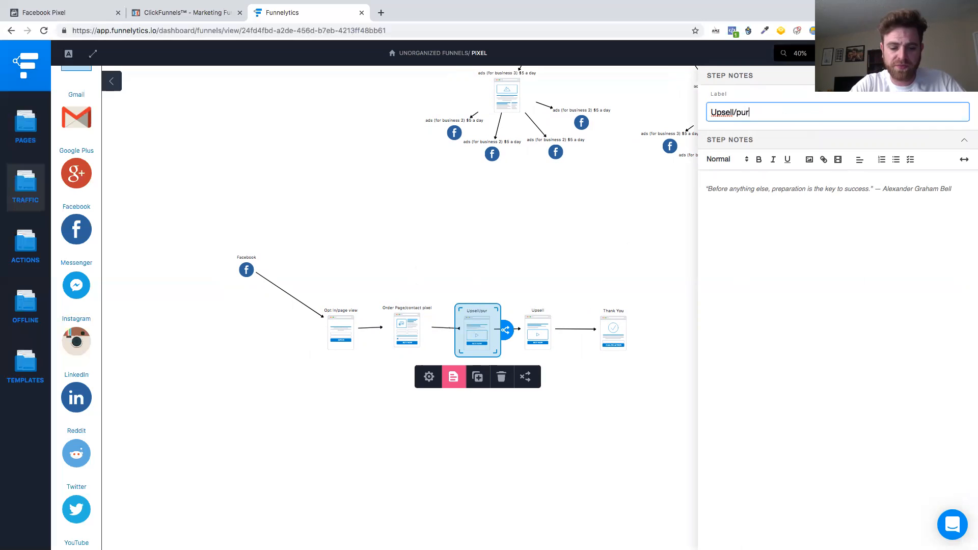
text(chase)
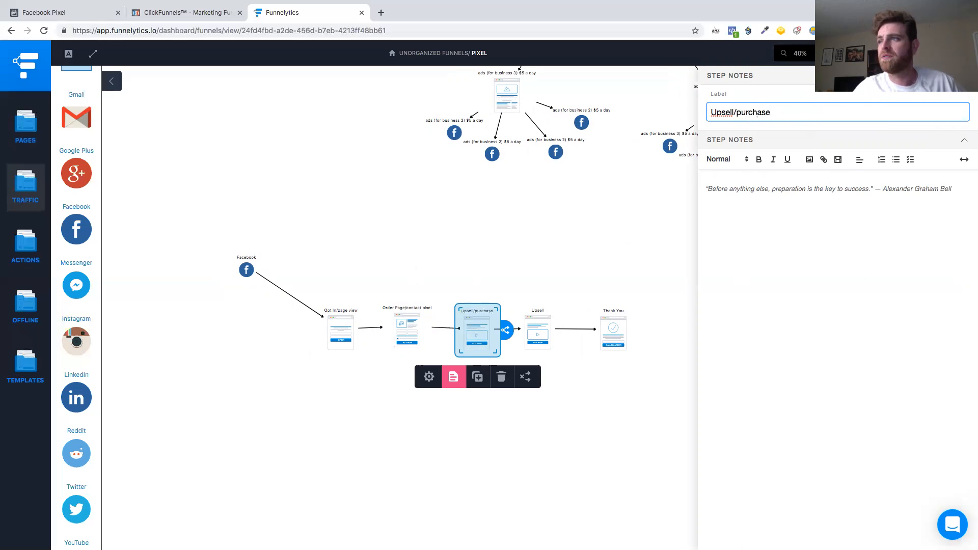
click(637, 208)
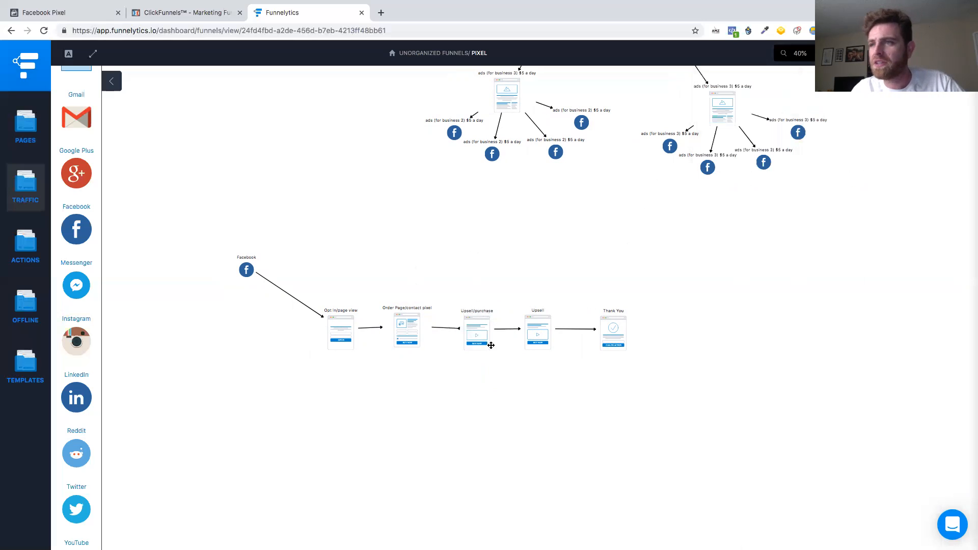
Shift the Upsell/purchase page slightly toward the Order Page to center it between its neighbouring pages.
drag(476, 338, 470, 337)
click(567, 375)
click(483, 332)
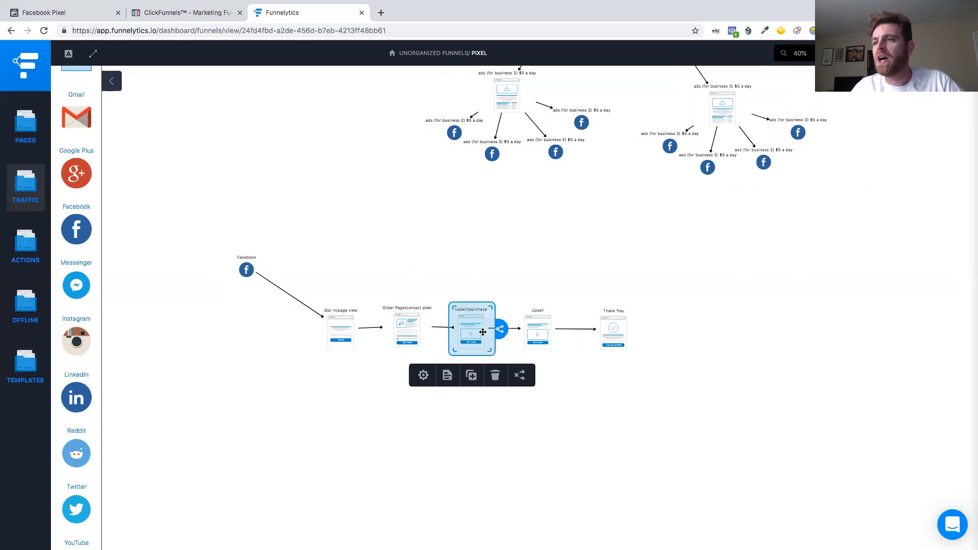
click(568, 365)
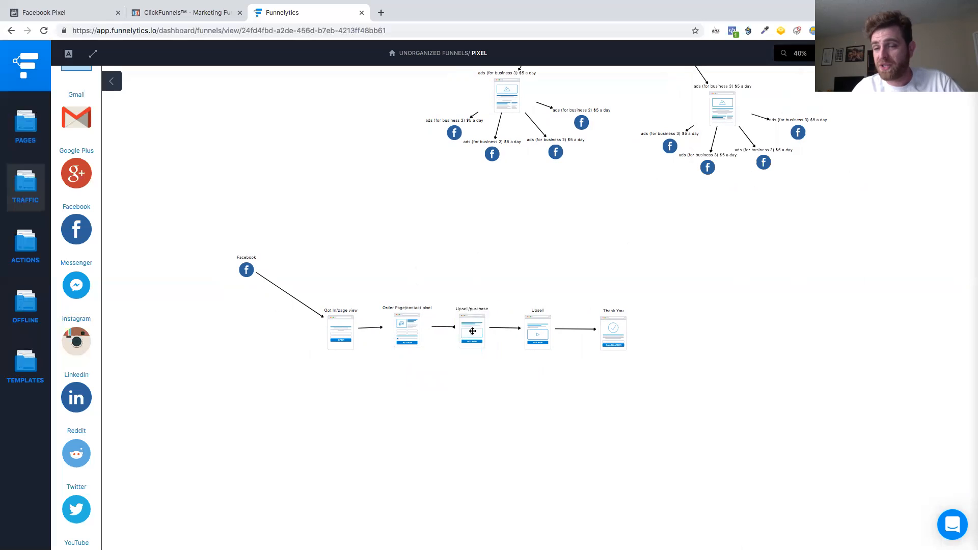
scroll(493, 262, left, 1)
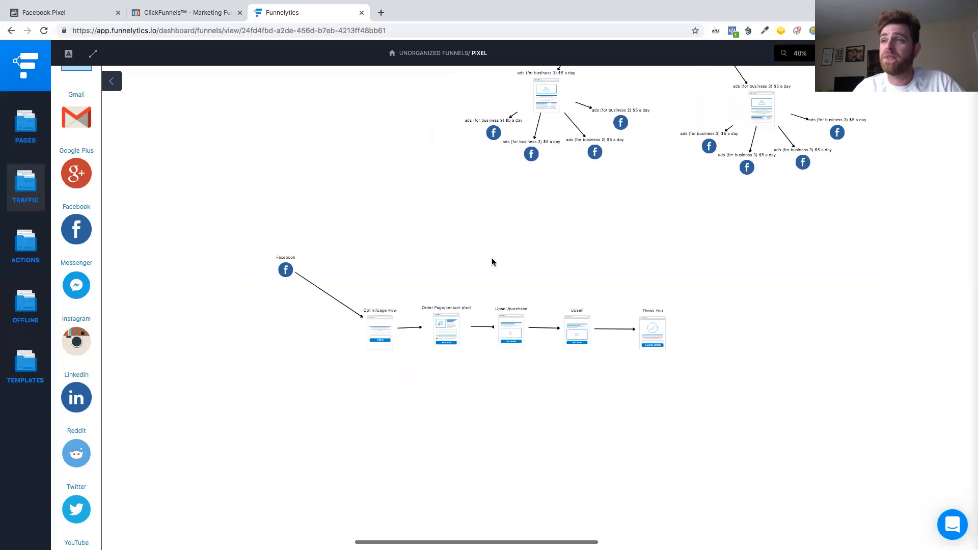
Reposition the Order Page/contact pixel and Upsell/purchase pages so both line up with the funnel row.
click(514, 340)
drag(518, 316, 520, 338)
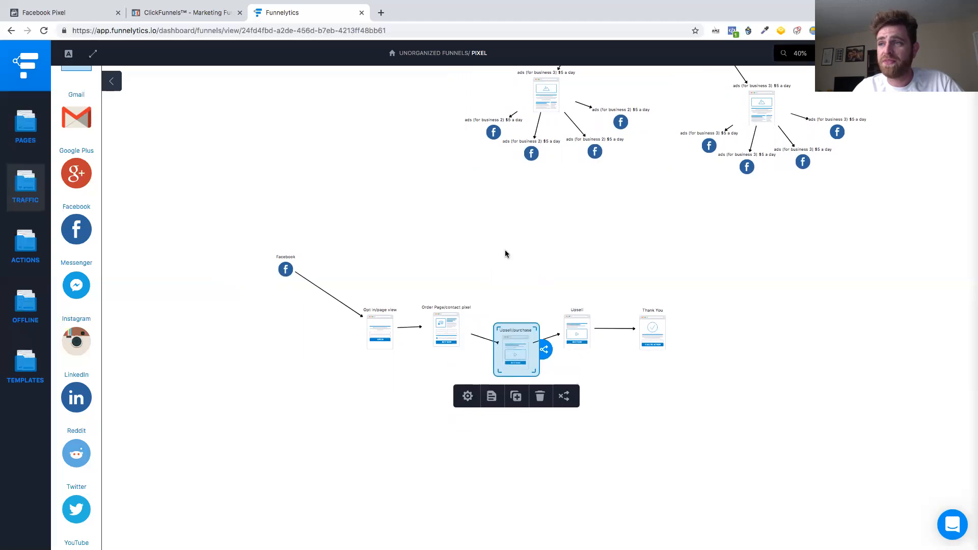
click(505, 251)
drag(448, 266, 441, 344)
drag(452, 327, 451, 330)
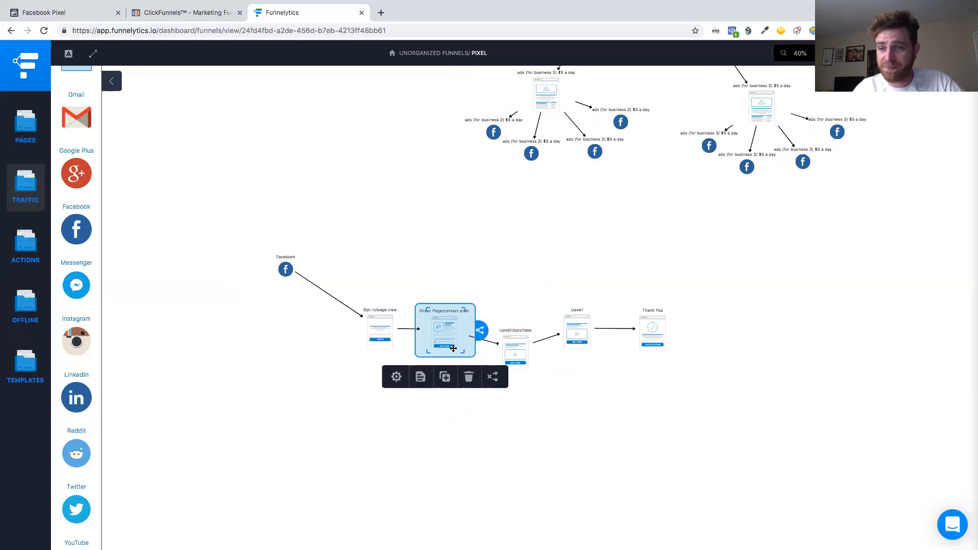
click(510, 293)
drag(513, 301, 512, 402)
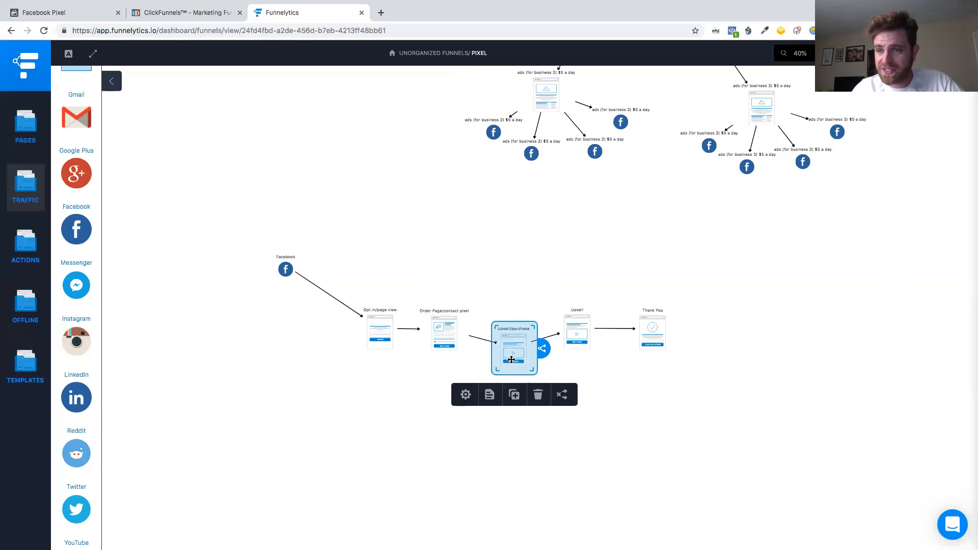
drag(519, 352, 521, 312)
click(512, 288)
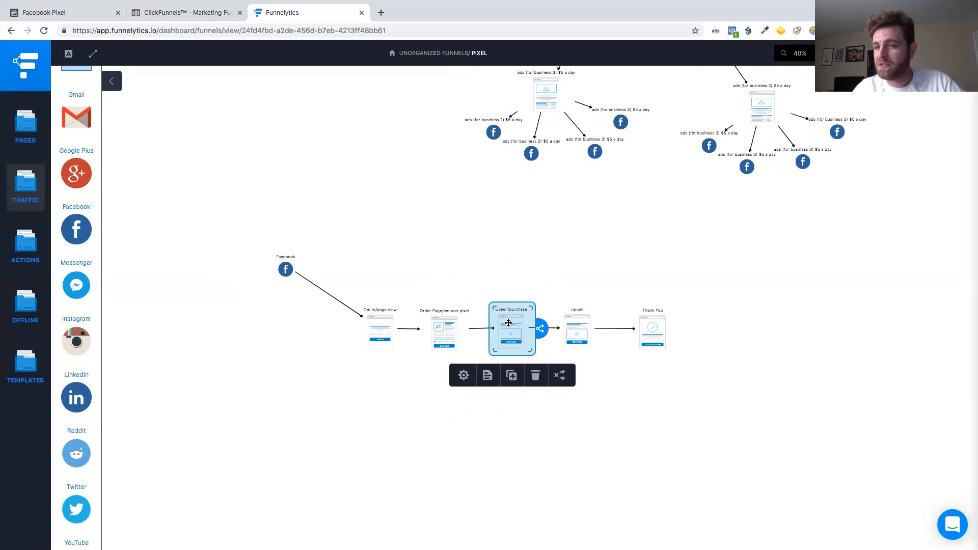
click(567, 257)
scroll(591, 286, right, 3)
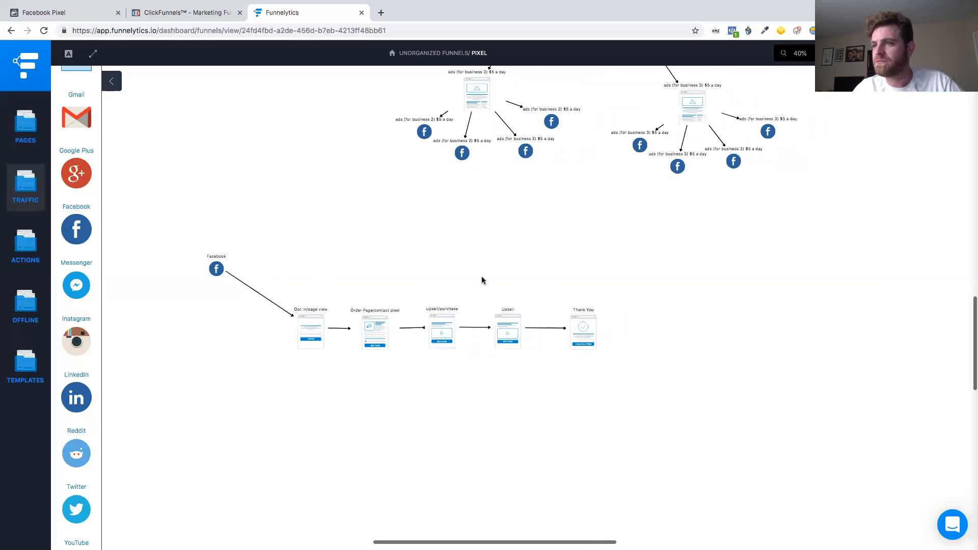
click(509, 332)
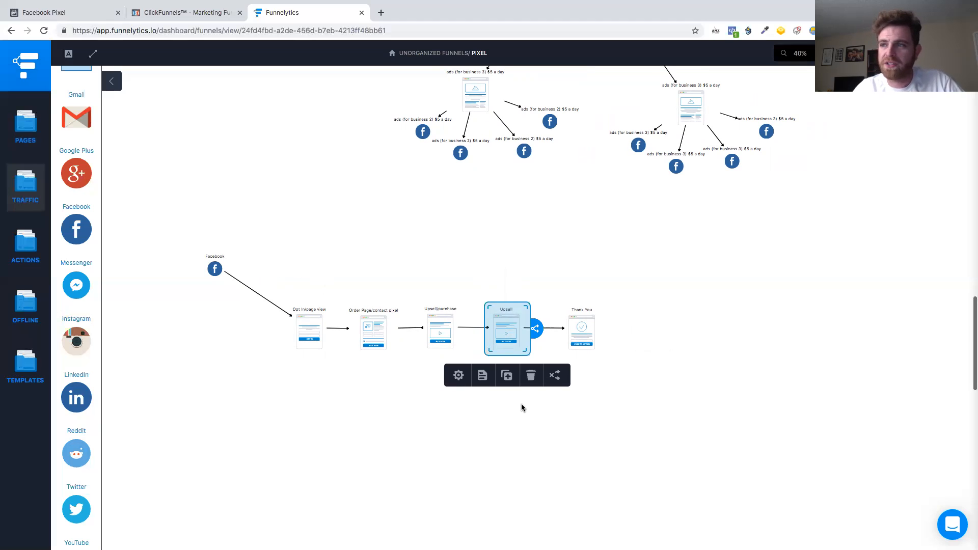
click(521, 404)
drag(516, 401, 541, 389)
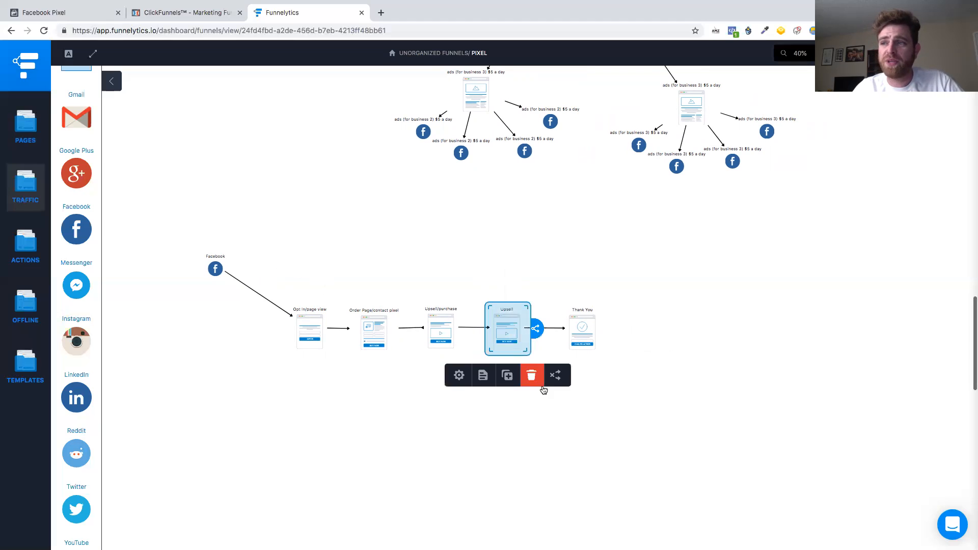
click(619, 402)
drag(292, 246, 316, 402)
click(461, 414)
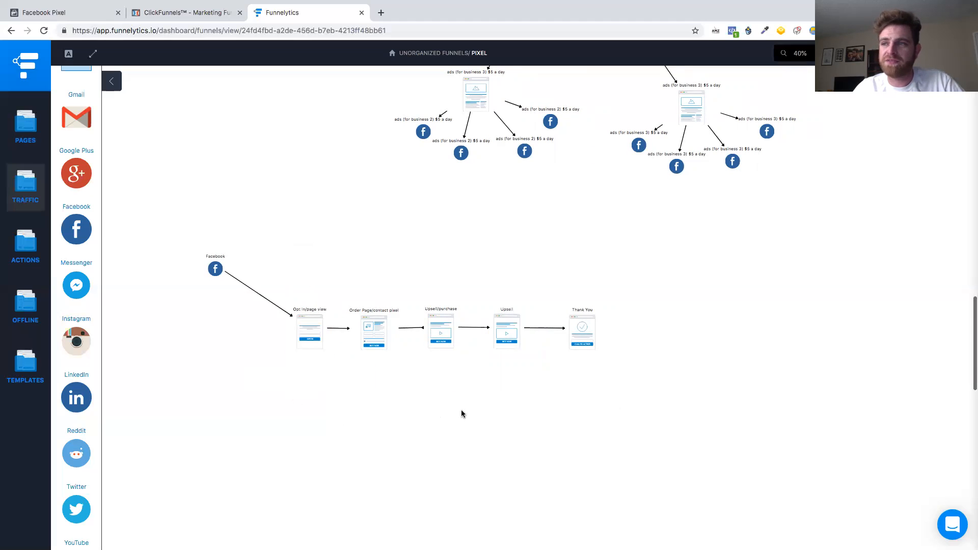
drag(500, 265, 512, 368)
click(626, 389)
drag(515, 249, 431, 415)
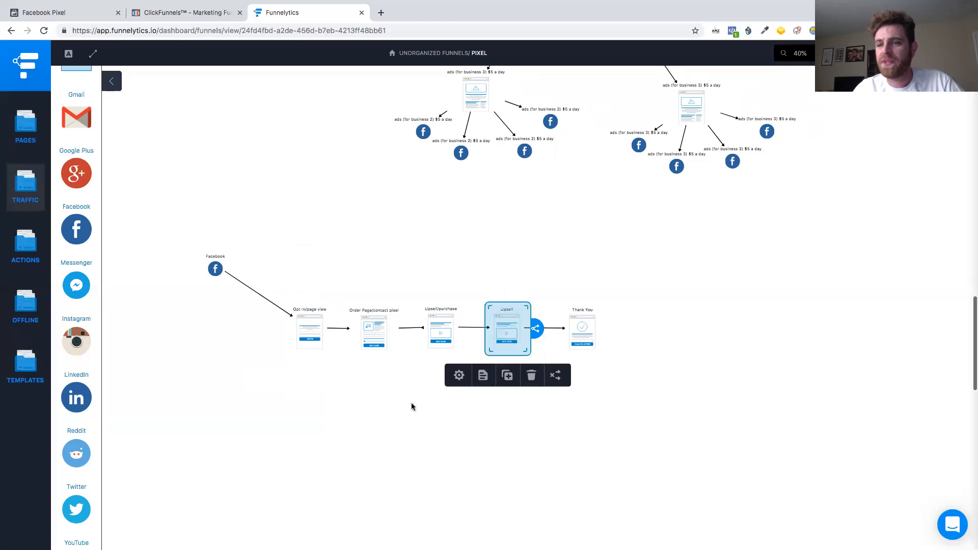
drag(446, 279, 443, 398)
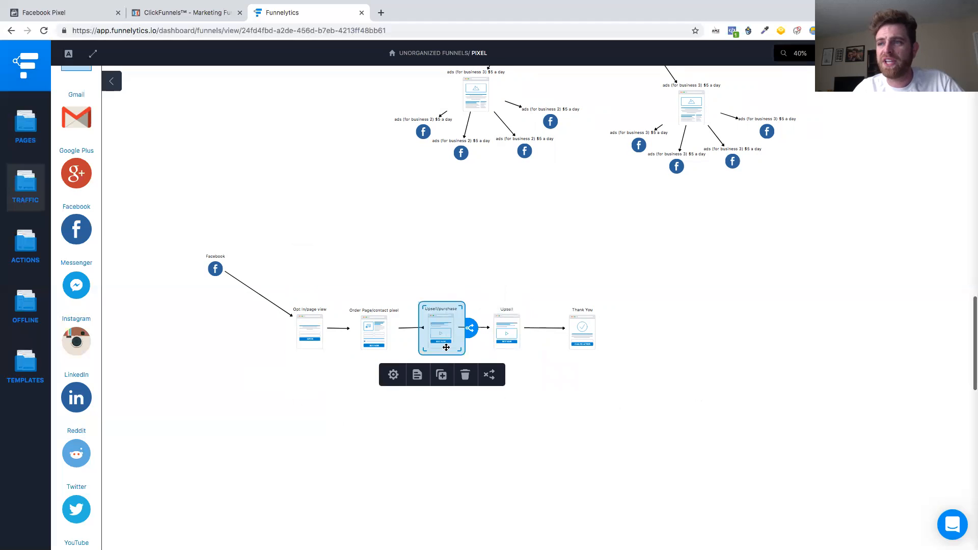
scroll(444, 342, left, 1)
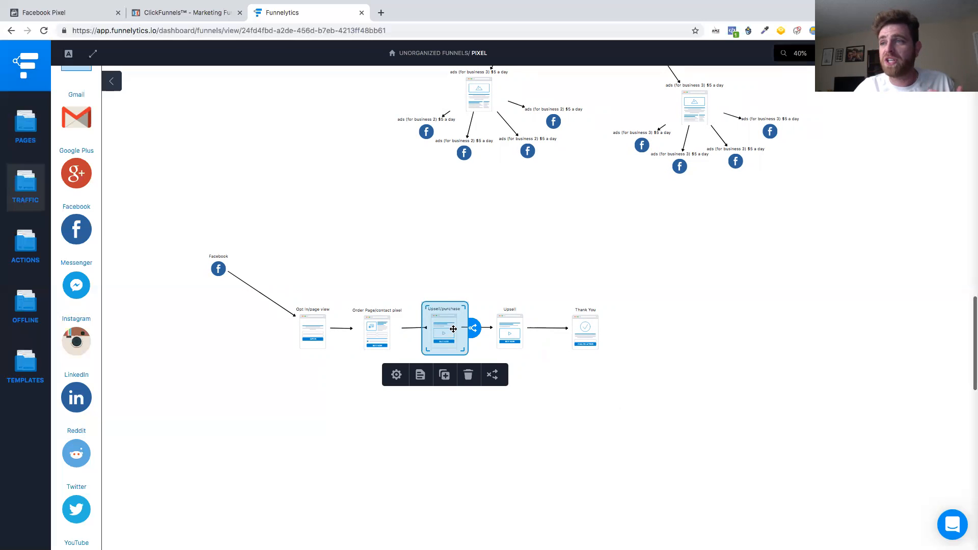
drag(440, 357, 447, 358)
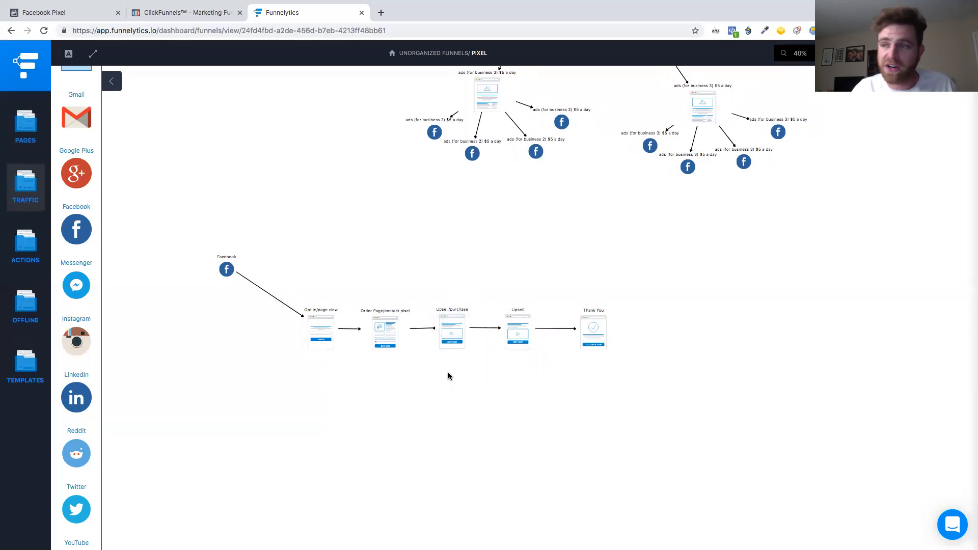
drag(443, 248, 450, 379)
drag(455, 254, 454, 329)
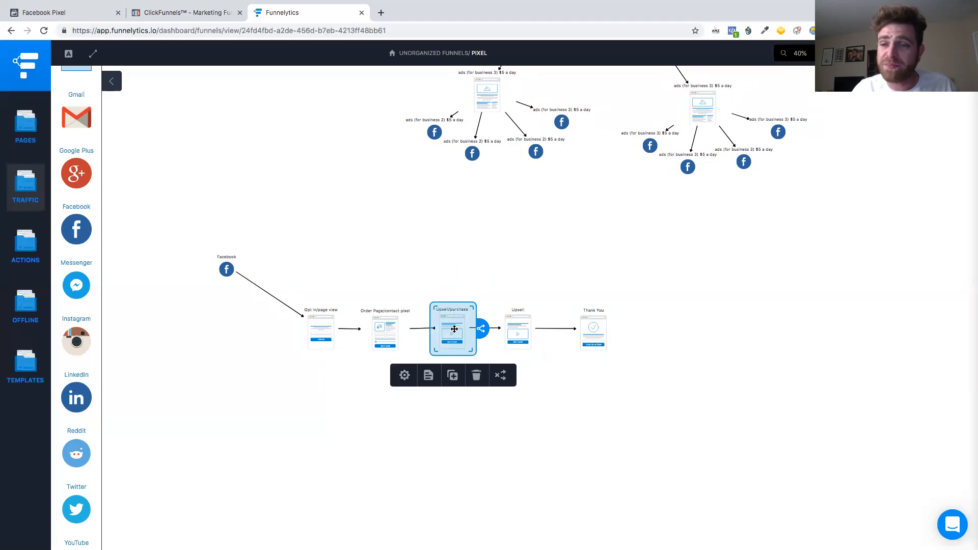
scroll(455, 329, left, 2)
scroll(454, 331, right, 1)
drag(484, 281, 485, 400)
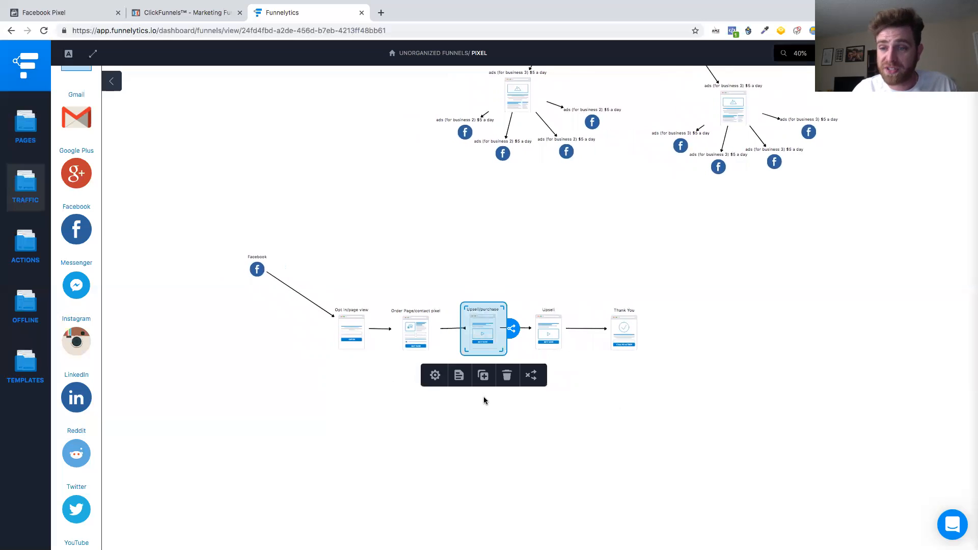
click(596, 387)
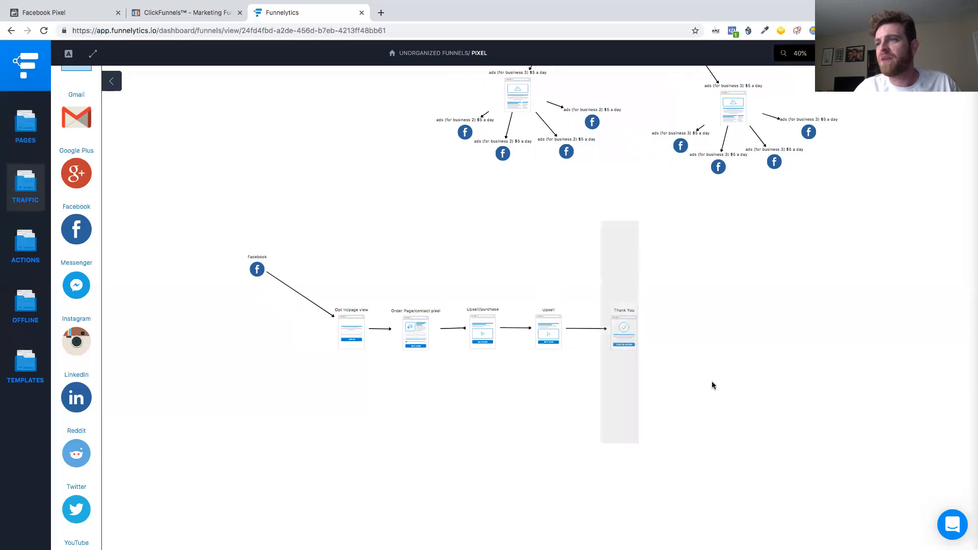
Switch to Facebook Events Manager and continue the pixel setup to the manual event code installation.
click(82, 13)
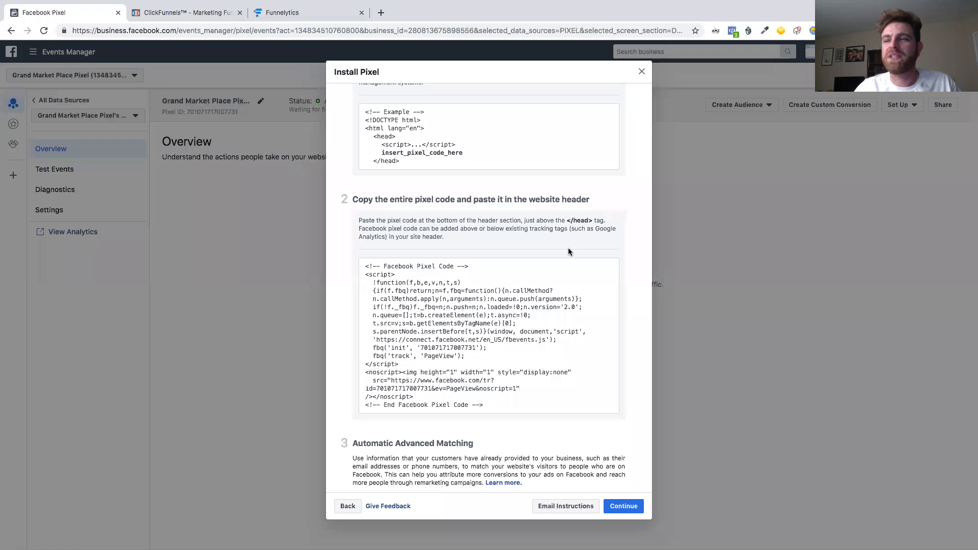
click(568, 247)
scroll(586, 356, down, 2)
click(623, 506)
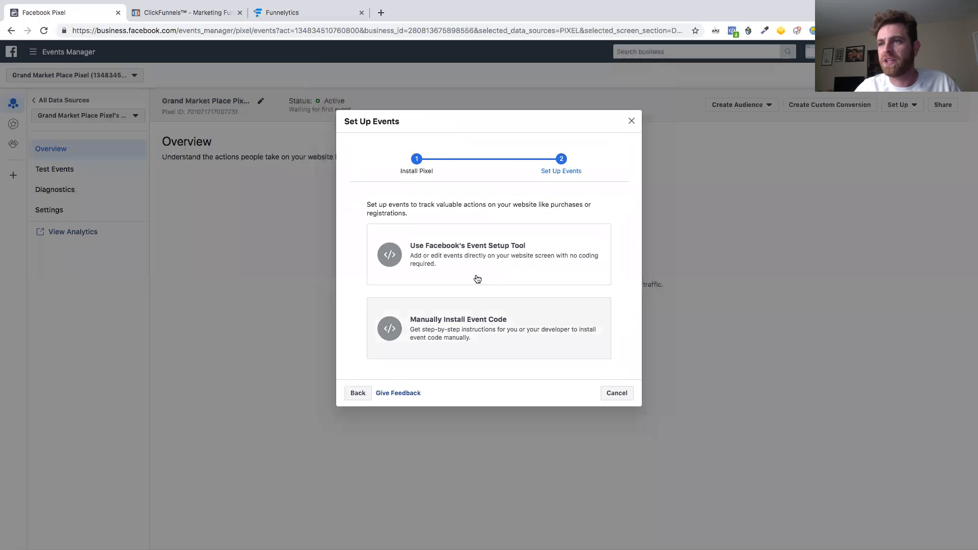
click(508, 334)
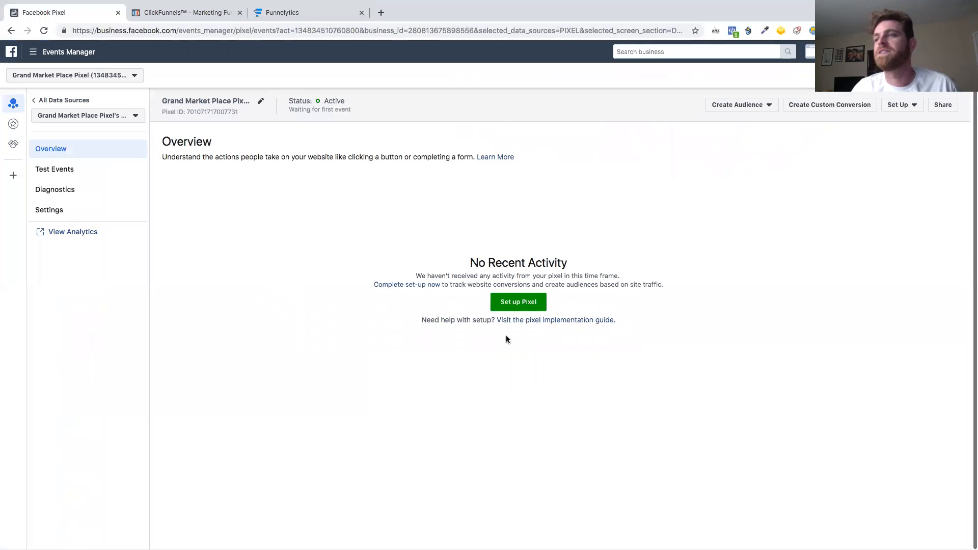
Review the Ecommerce and Retail events in the manual event code instructions and go back to the Set Up Events choices.
click(532, 308)
scroll(521, 350, down, 2)
scroll(484, 321, up, 1)
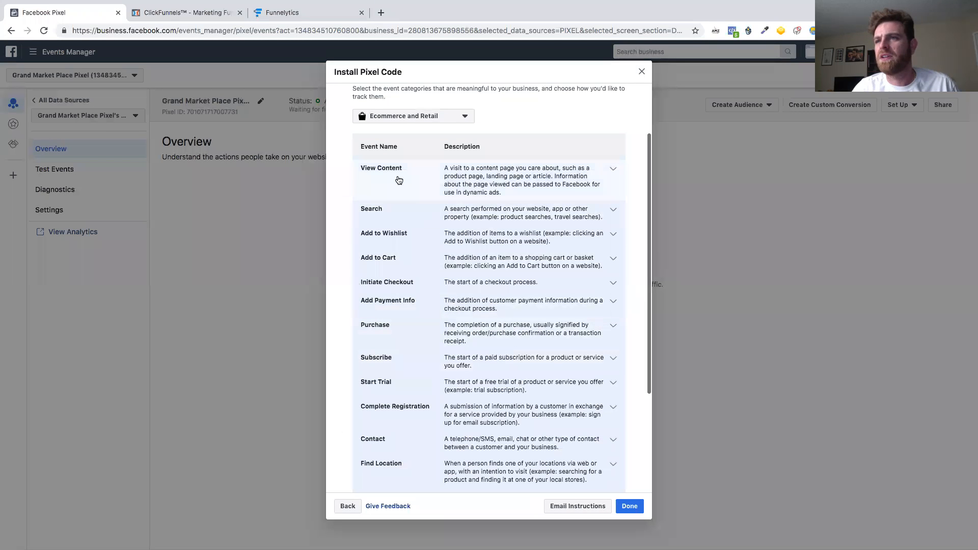
scroll(421, 296, down, 3)
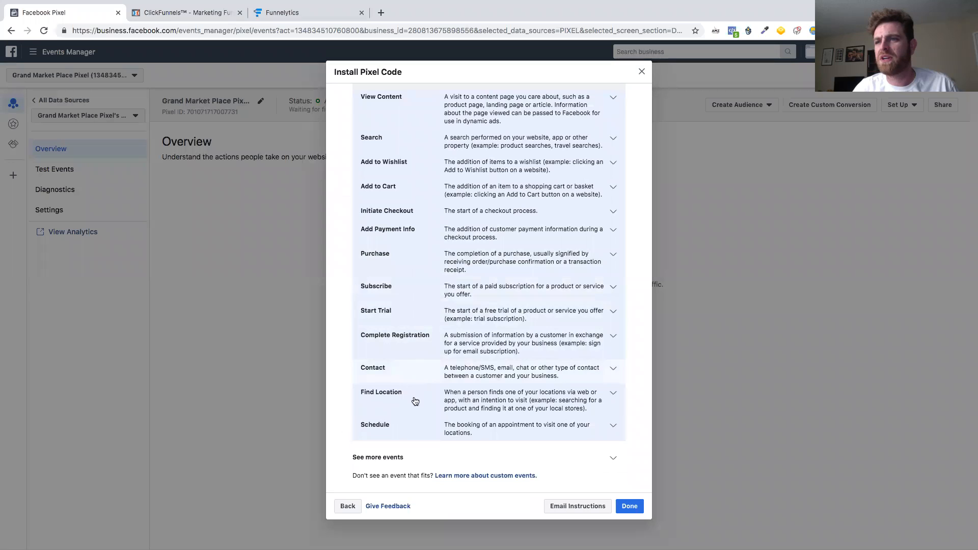
scroll(540, 423, down, 3)
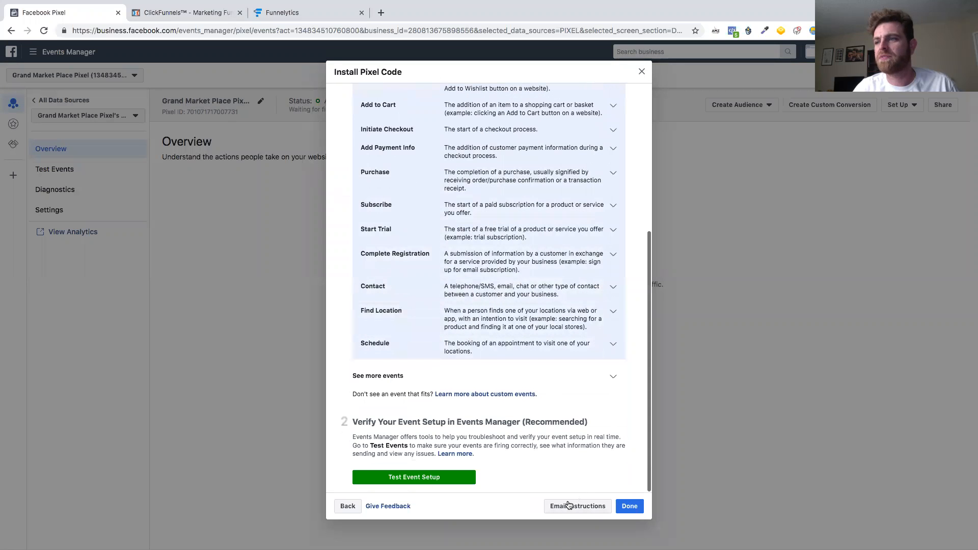
click(348, 506)
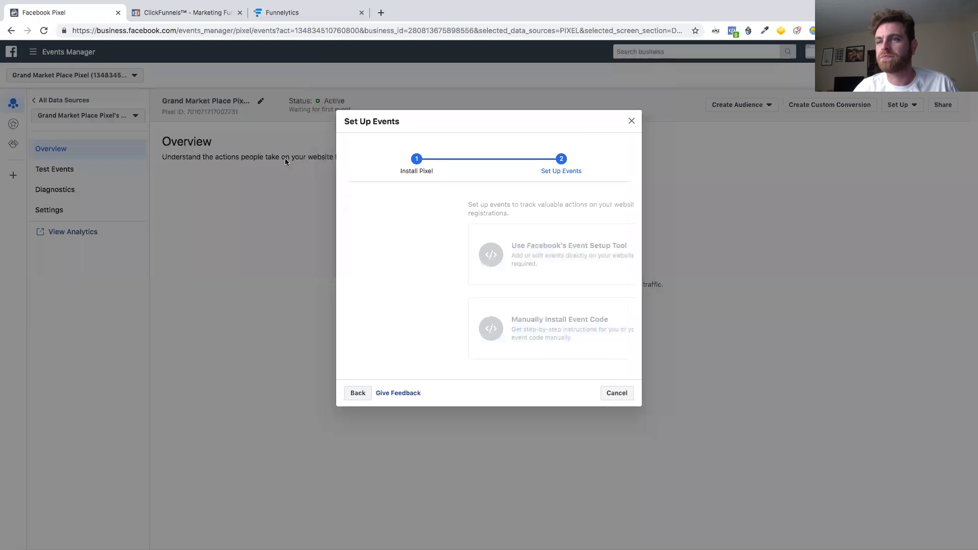
Switch to Funnelytics and review the funnel row from the opt-in page through to the Thank You page.
click(291, 11)
click(357, 338)
click(445, 239)
click(483, 334)
click(614, 428)
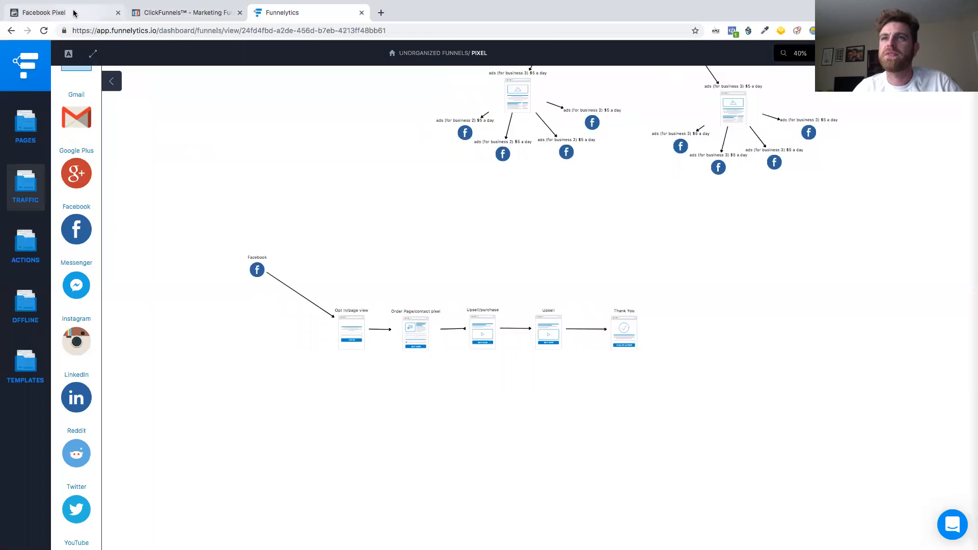
Switch to Facebook Events Manager, go back through the pixel code instructions, and cancel the pixel setup.
click(74, 13)
click(353, 391)
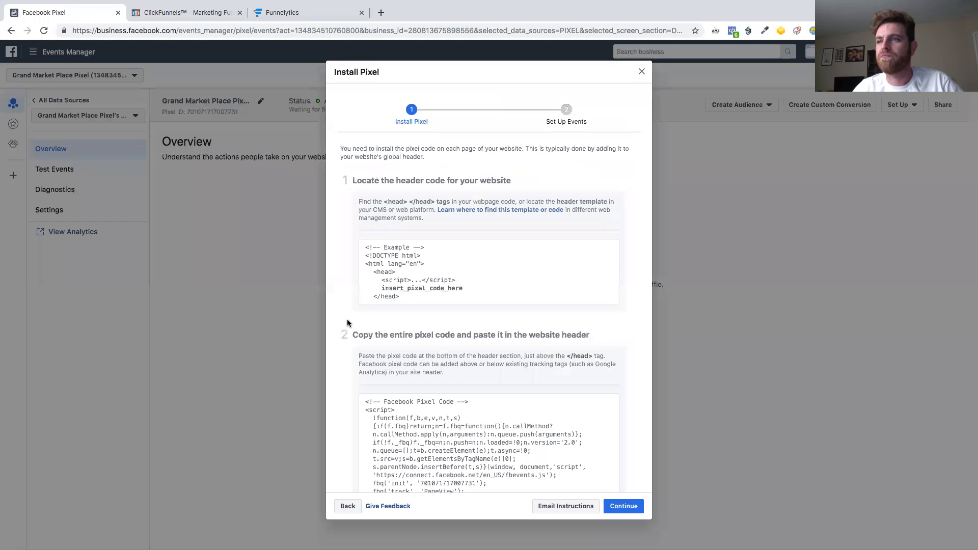
scroll(422, 334, down, 3)
mouse_move(395, 333)
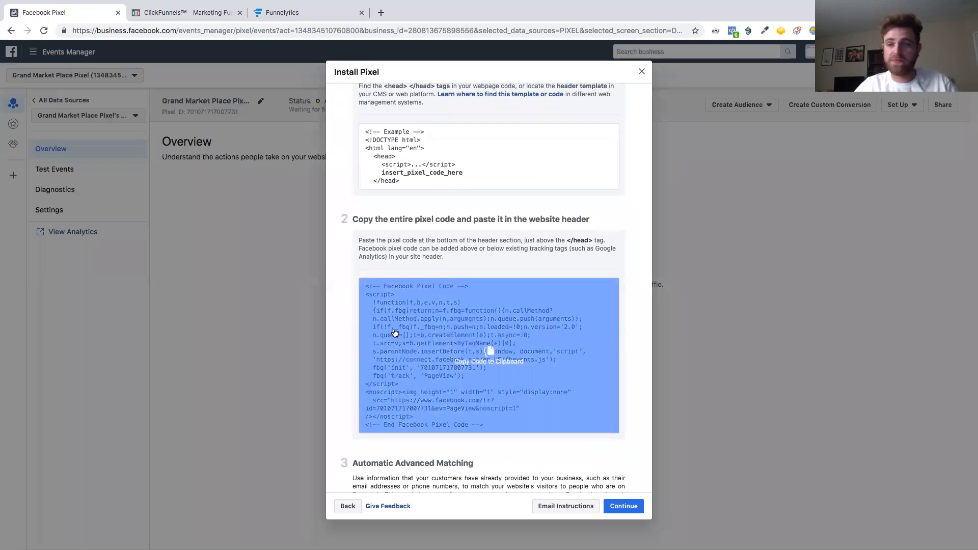
click(348, 506)
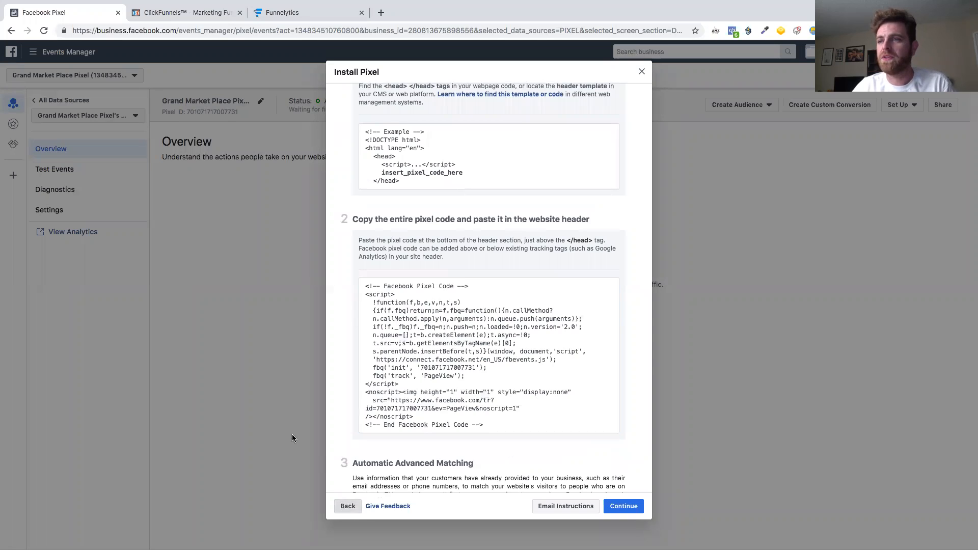
click(617, 408)
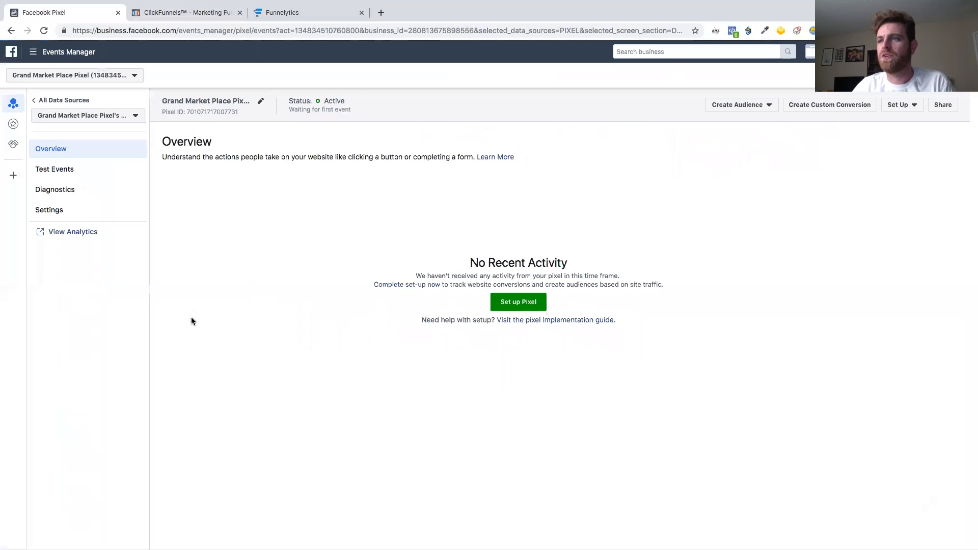
click(524, 304)
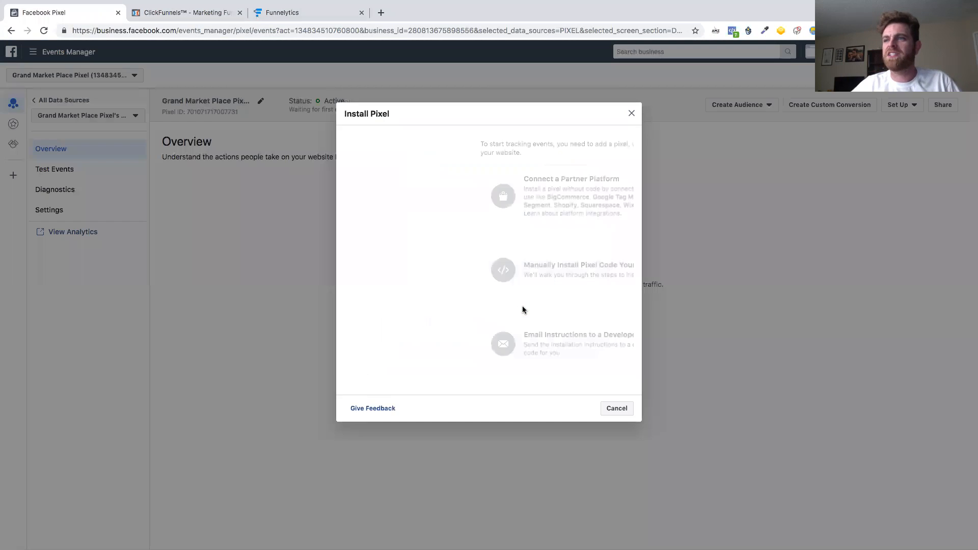
click(500, 292)
scroll(479, 290, down, 2)
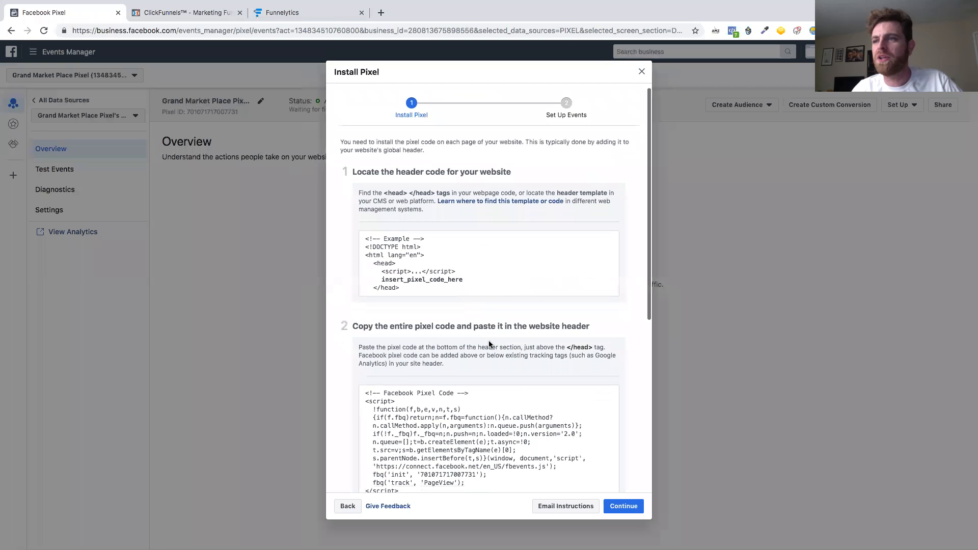
drag(363, 237, 351, 238)
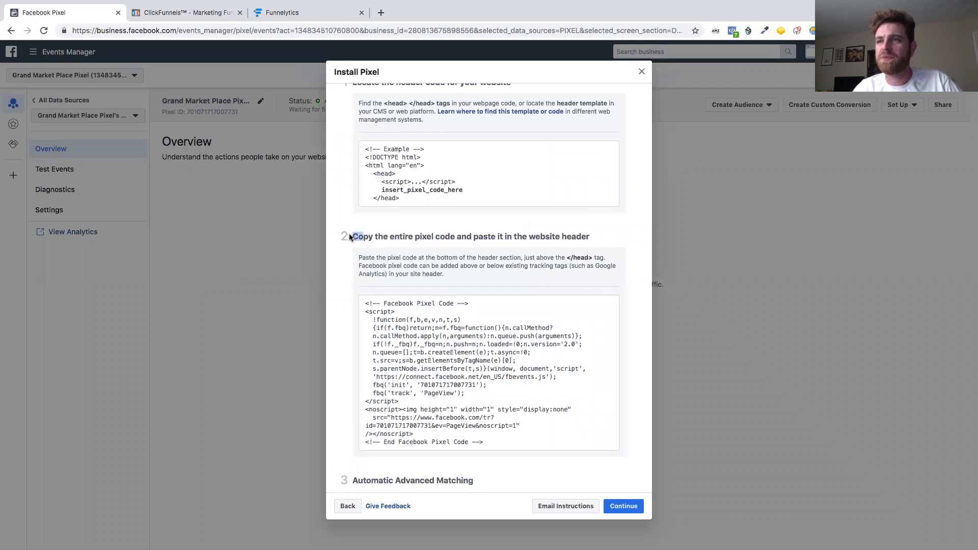
key(Escape)
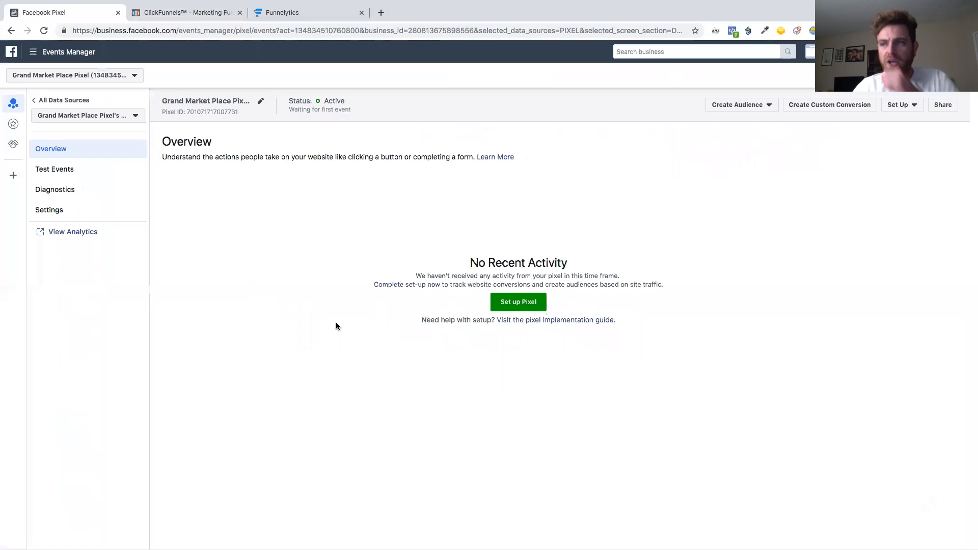
Start the manual pixel code installation and copy the entire Facebook pixel code to the clipboard.
click(529, 303)
click(474, 288)
scroll(461, 355, down, 5)
click(486, 329)
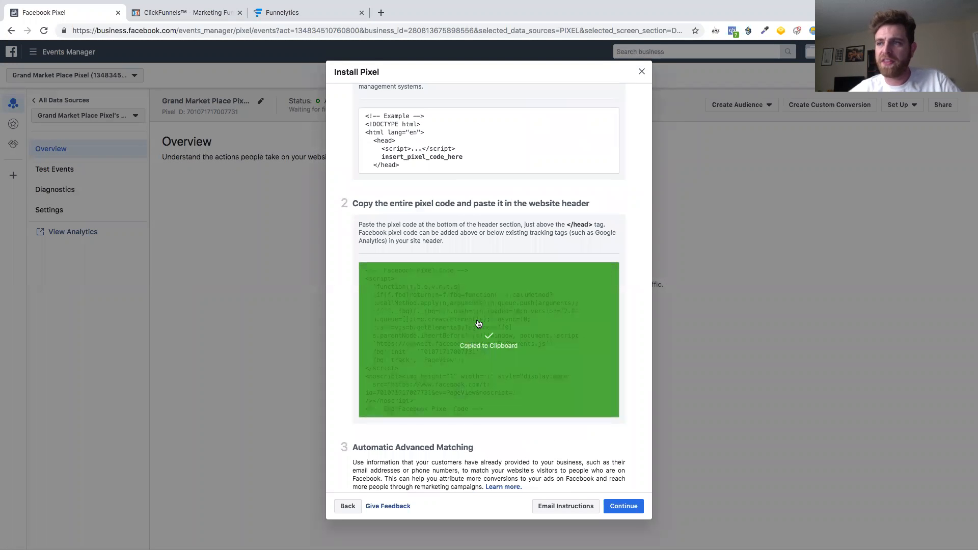
scroll(487, 329, down, 1)
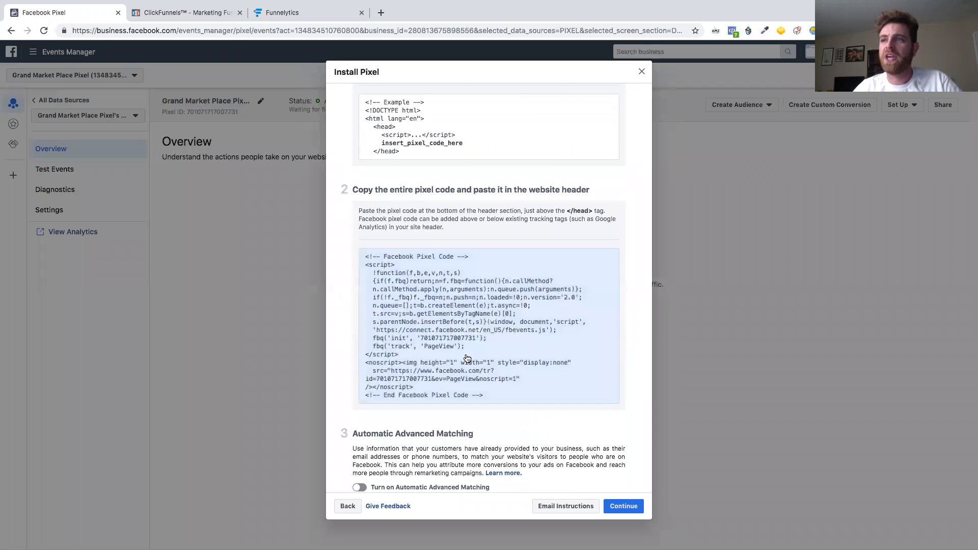
Switch to ClickFunnels and paste the Facebook pixel code into the Squeeze Page's header tracking code.
click(201, 20)
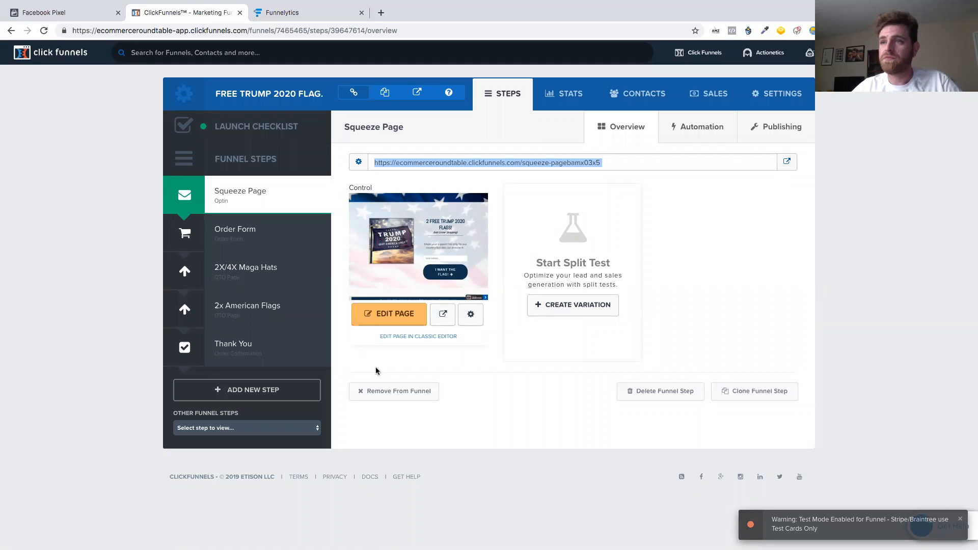
click(402, 321)
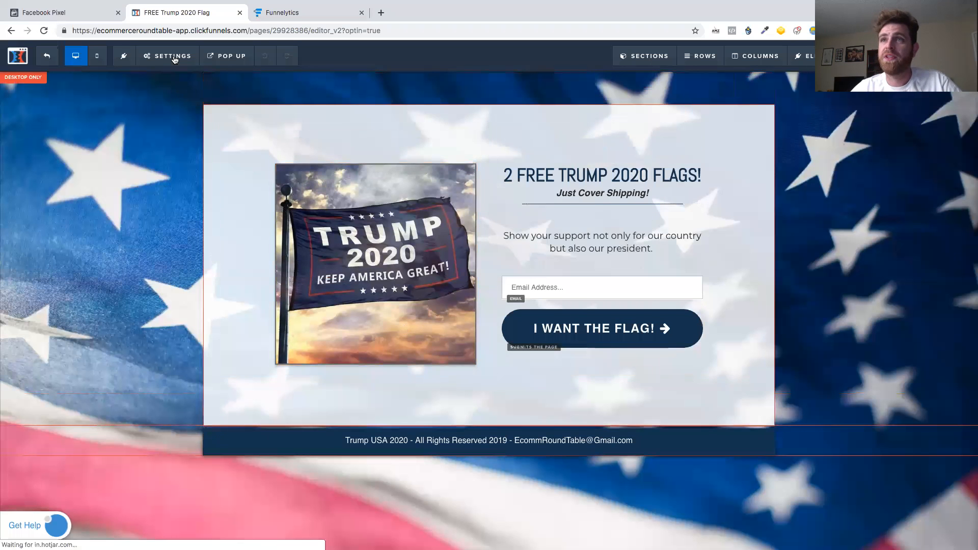
click(174, 58)
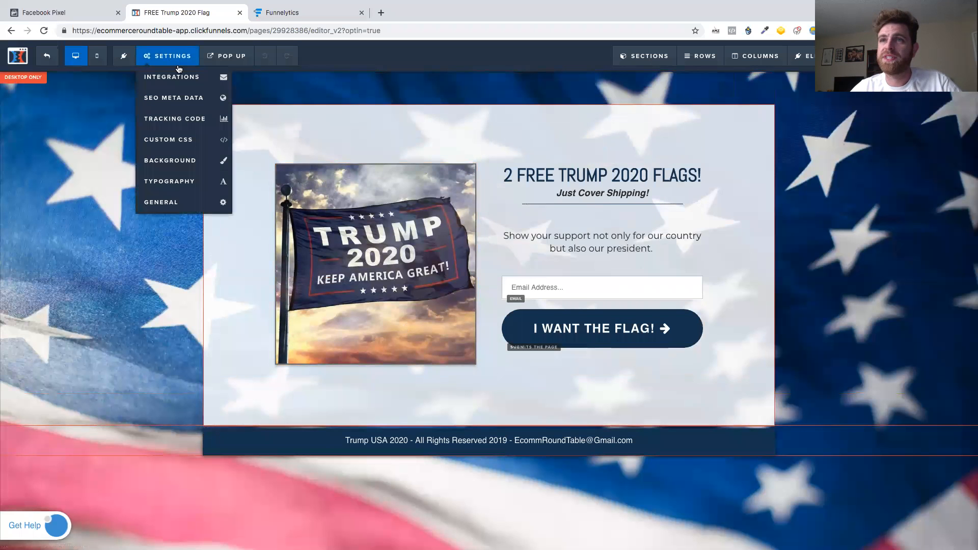
click(177, 120)
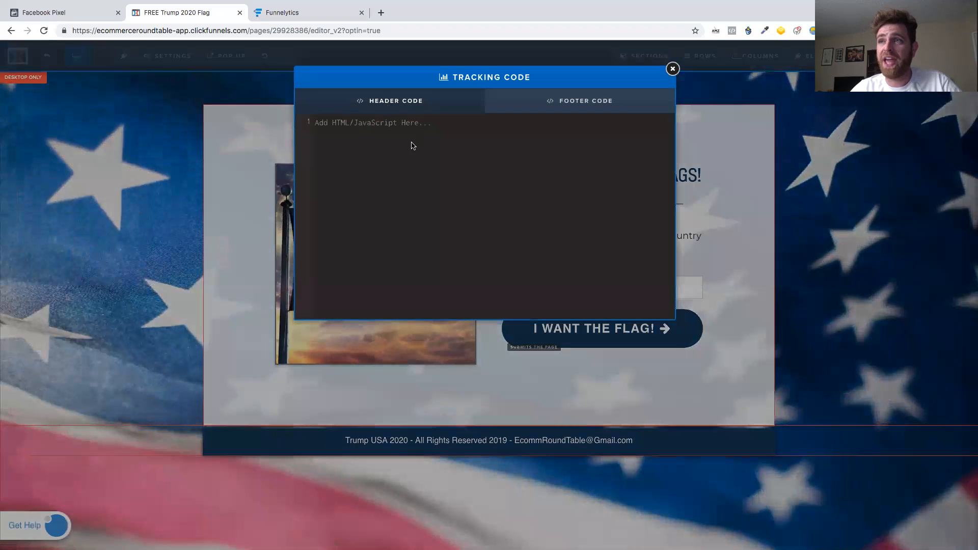
key(super+v)
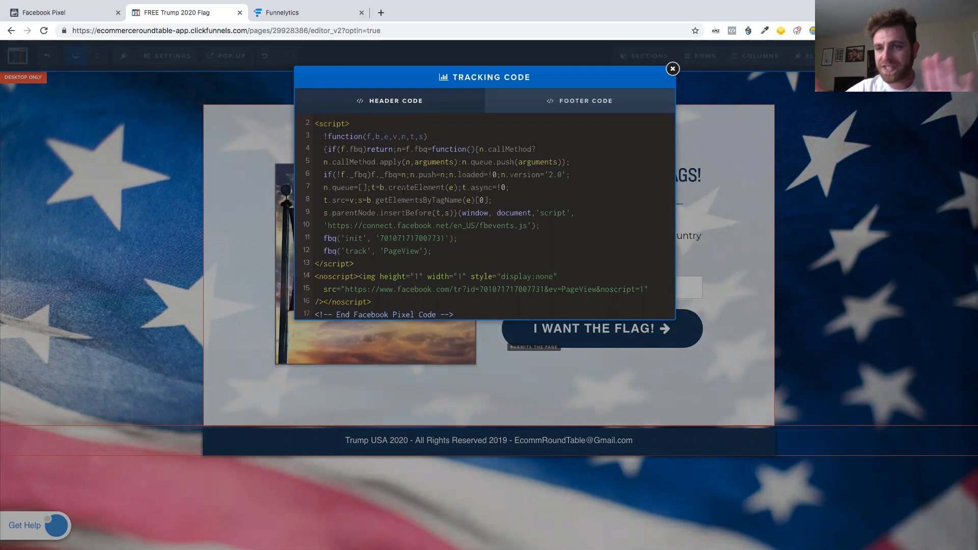
click(672, 69)
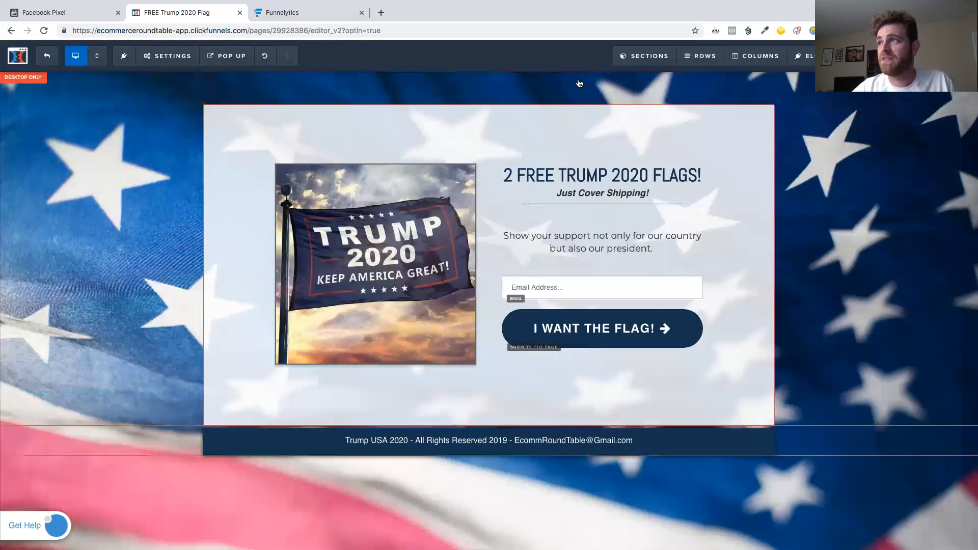
Check the fbq('track', 'PageView') line in the Squeeze Page's header tracking code.
mouse_move(156, 59)
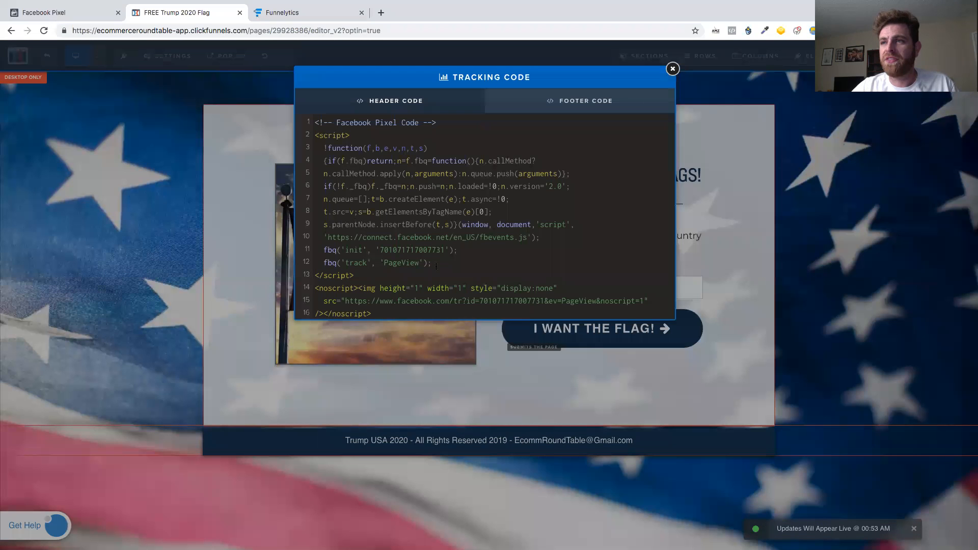
drag(432, 262, 323, 262)
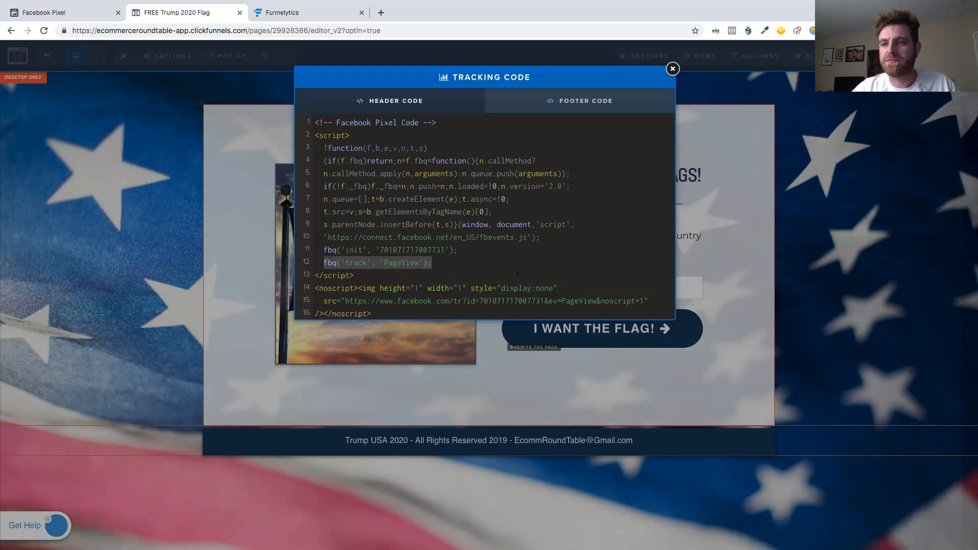
click(673, 69)
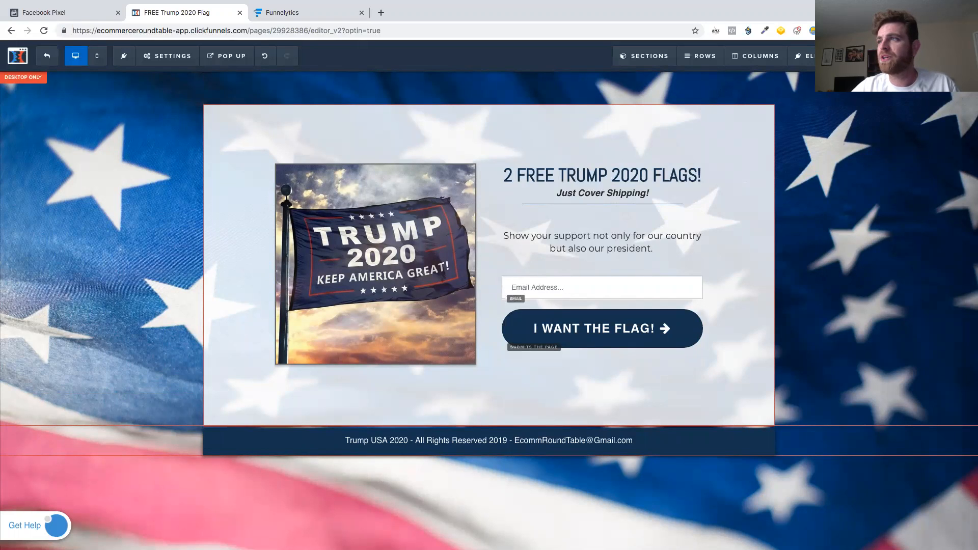
Preview the Squeeze Page, inspect its PageView event details with Facebook Pixel Helper, and close the preview.
right_click(863, 30)
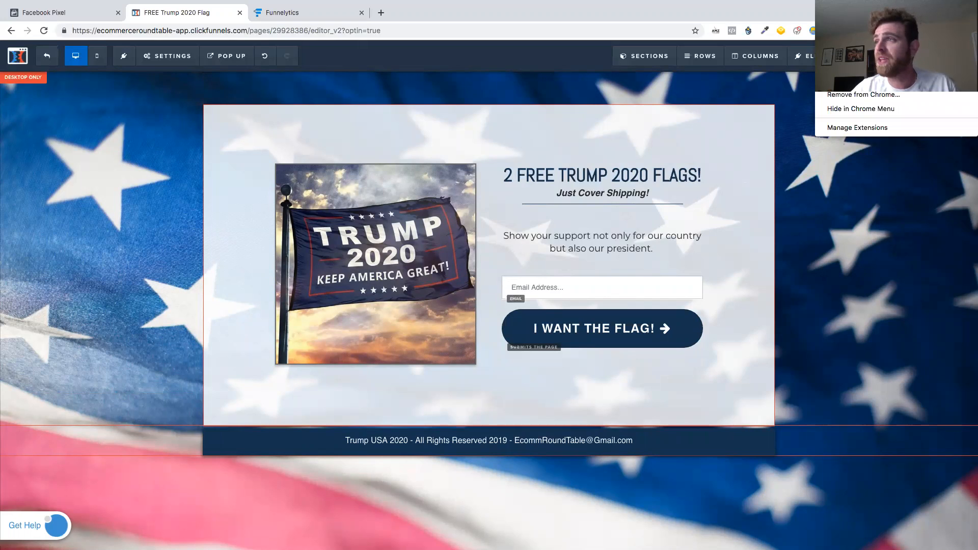
click(790, 96)
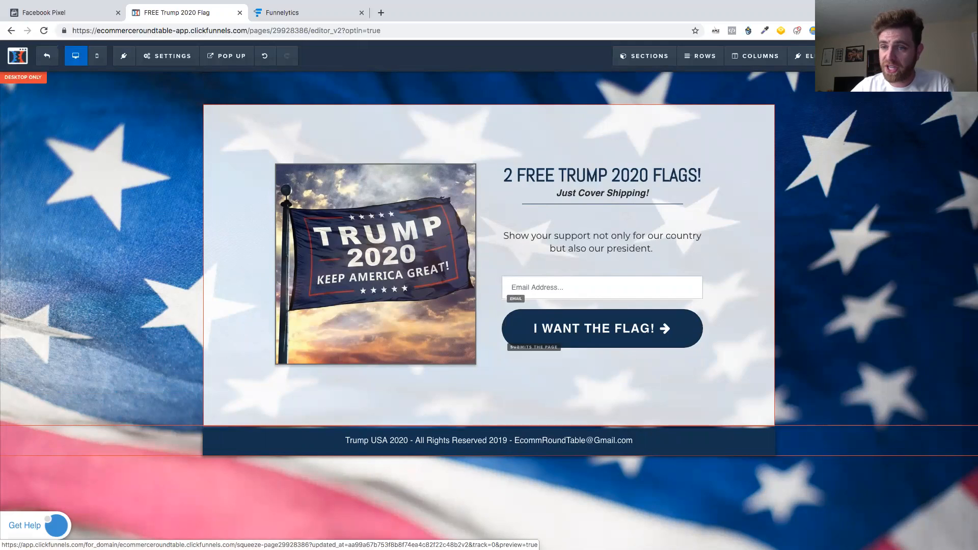
click(889, 56)
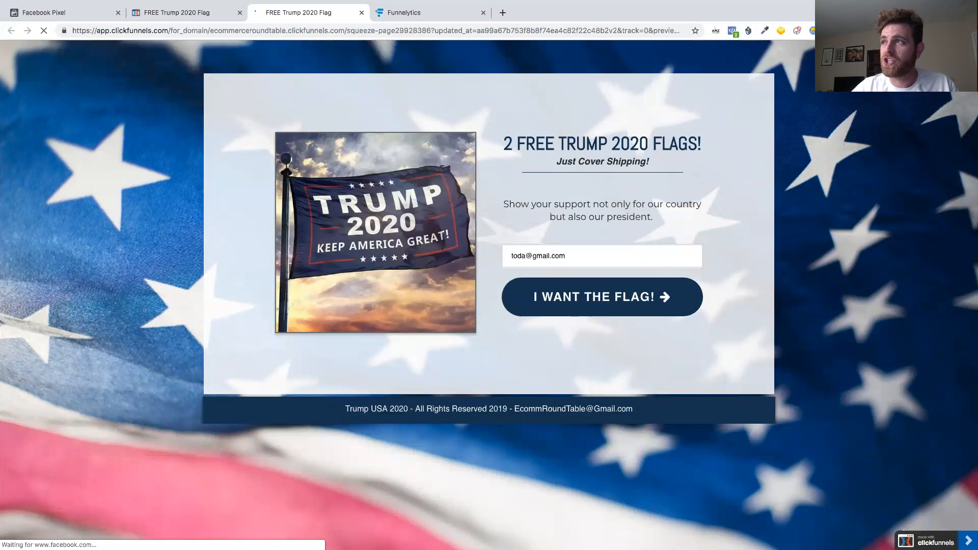
click(732, 32)
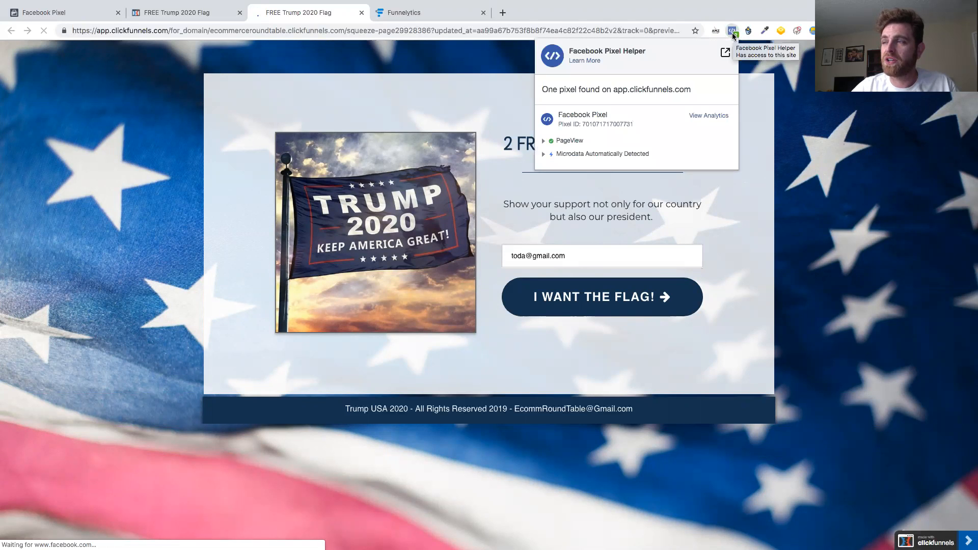
click(733, 32)
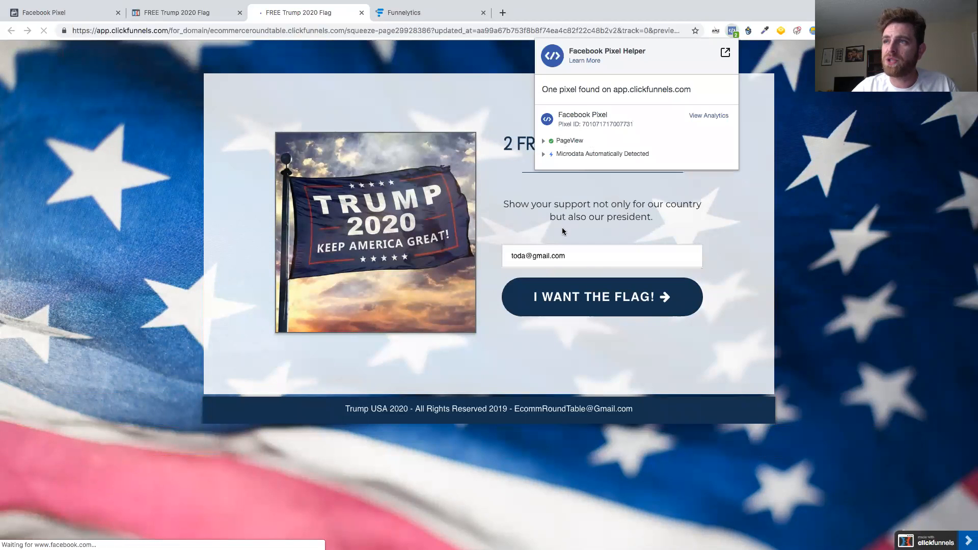
drag(584, 142, 556, 143)
click(557, 142)
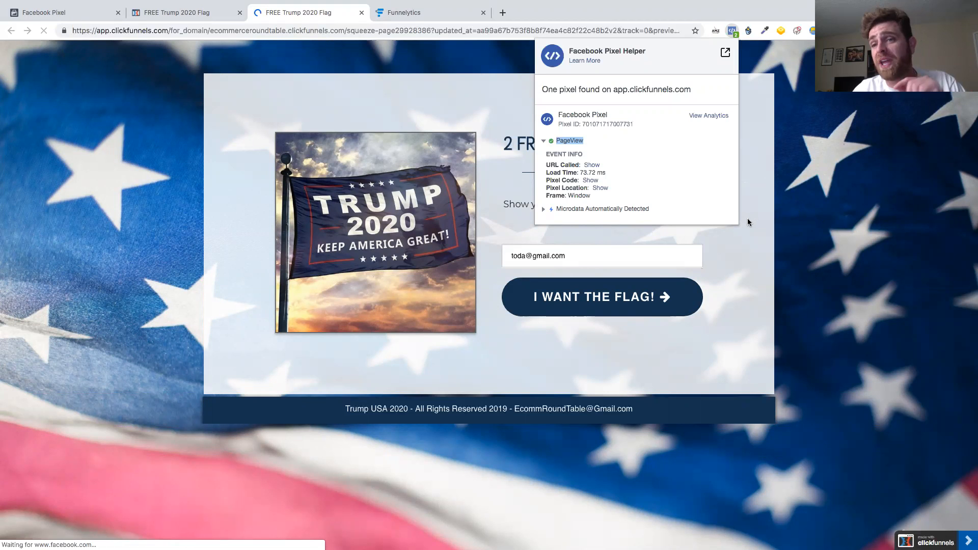
click(790, 222)
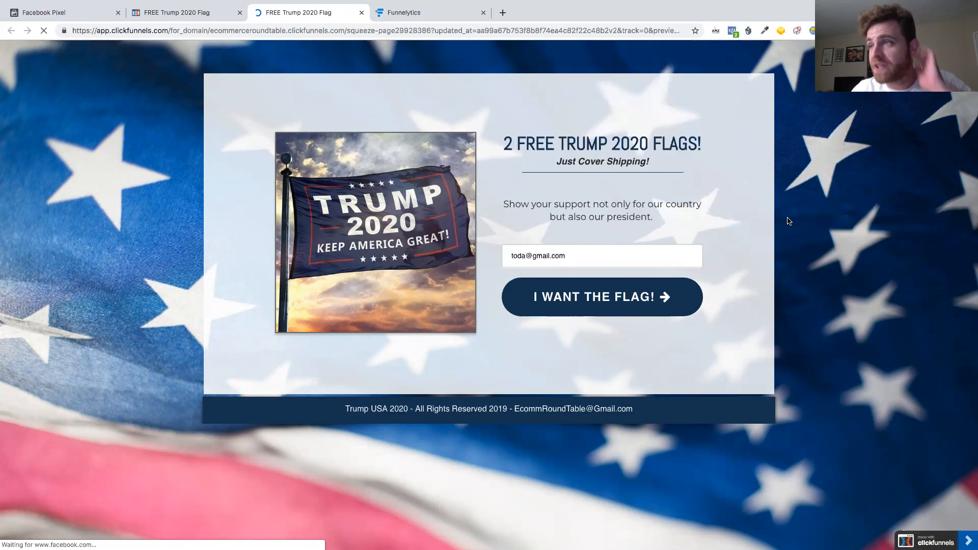
click(361, 12)
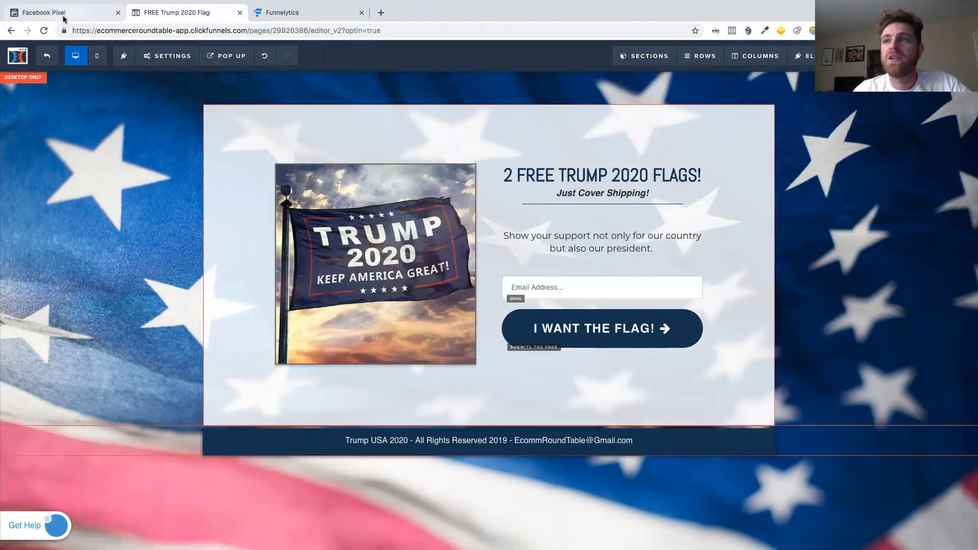
Close the page editor and load clickfunnels.com in a new browser tab placed between Facebook Pixel and Funnelytics.
click(240, 13)
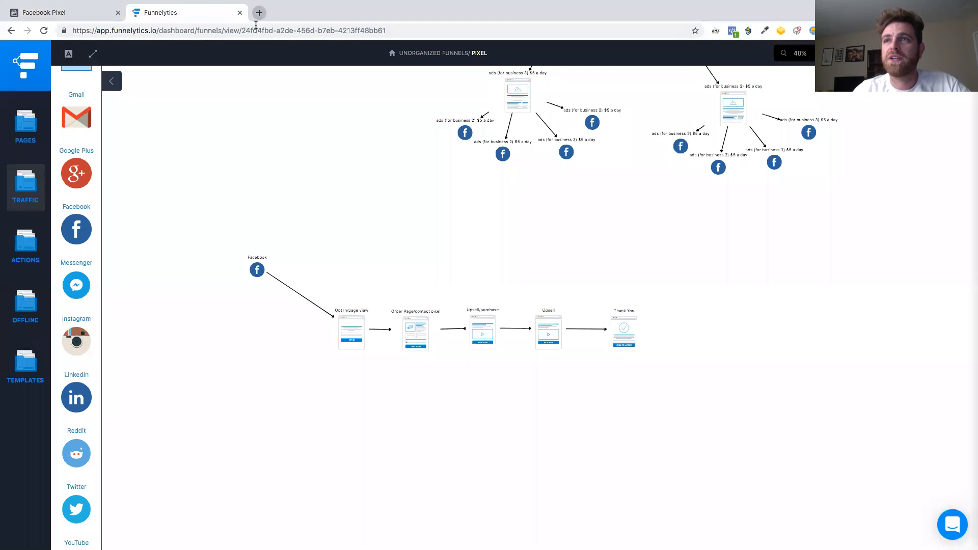
key(super+t)
text(clickfunnels.com)
key(Return)
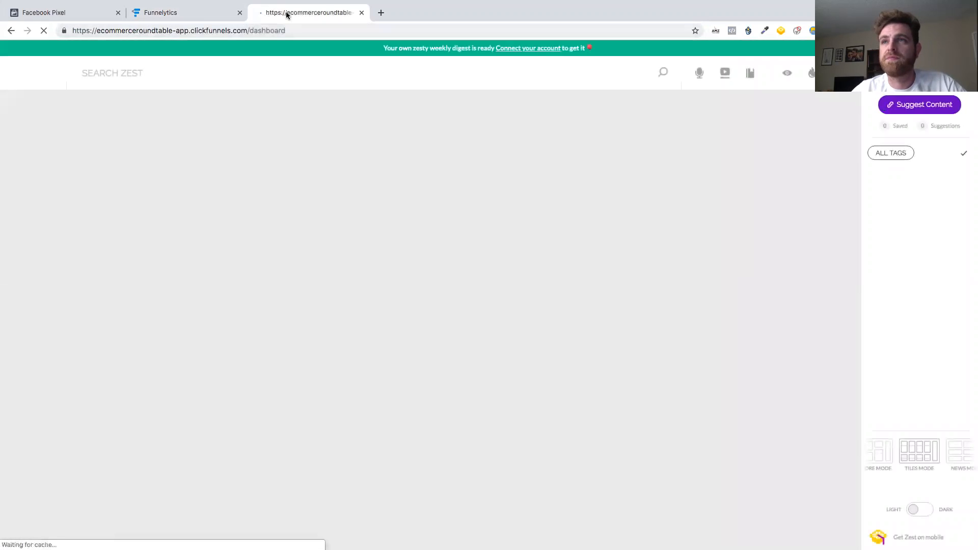
drag(287, 15, 178, 13)
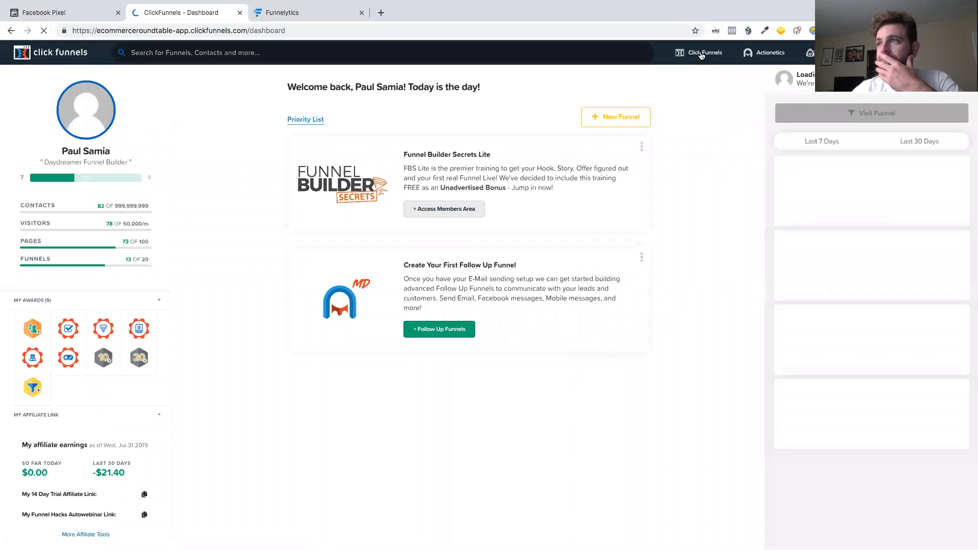
Open the Squeeze Page of the FREE trump 2020 Flag funnel in the page editor.
mouse_move(701, 56)
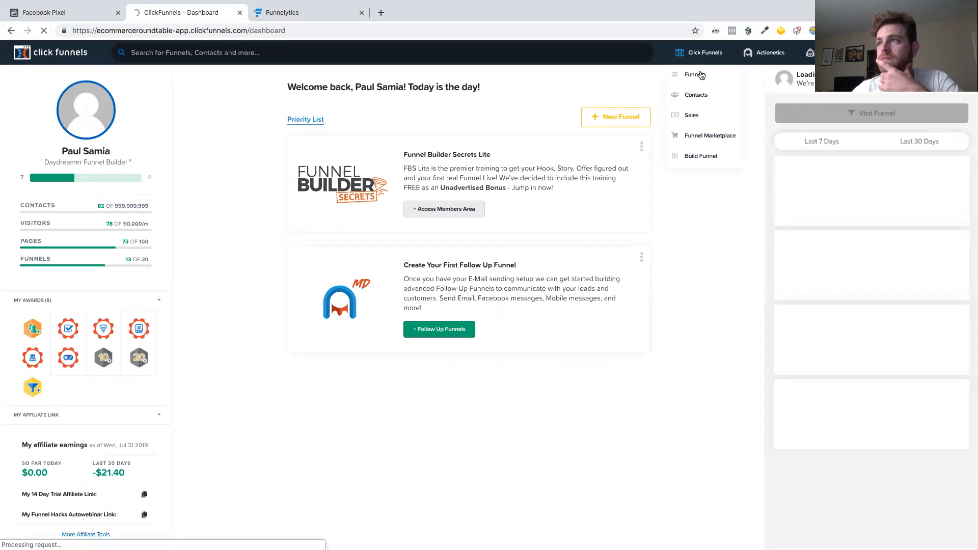
click(701, 74)
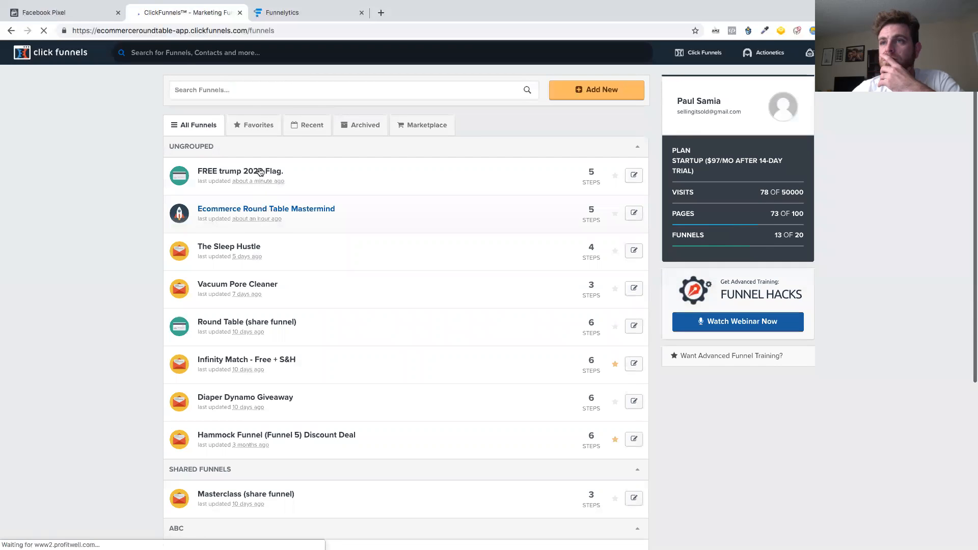
click(260, 171)
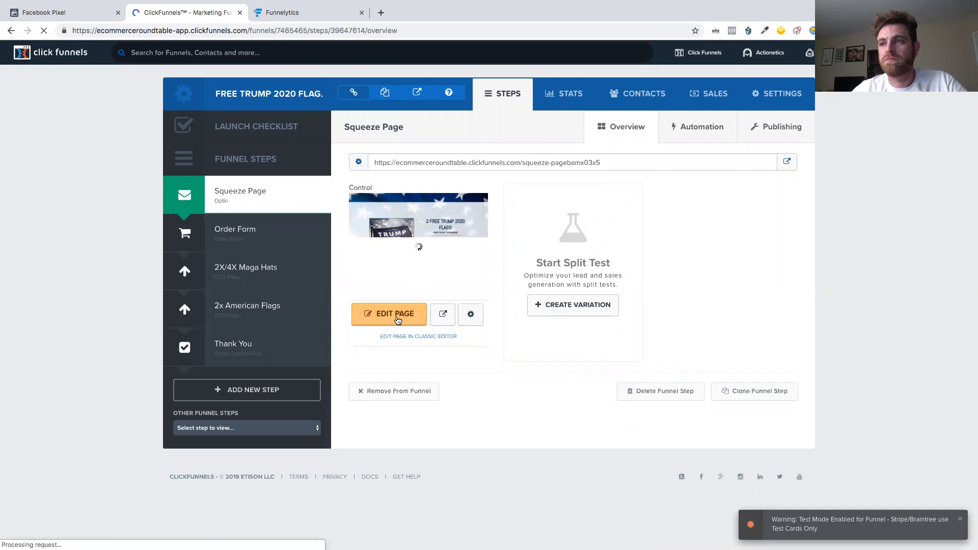
click(398, 319)
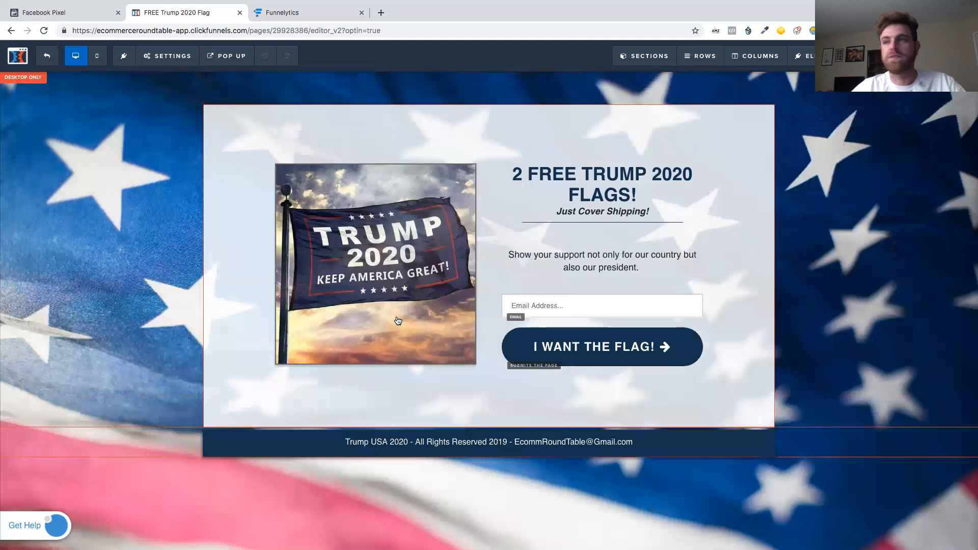
Leave the Squeeze Page editor and open the same funnel's Order Form in the page editor.
click(47, 60)
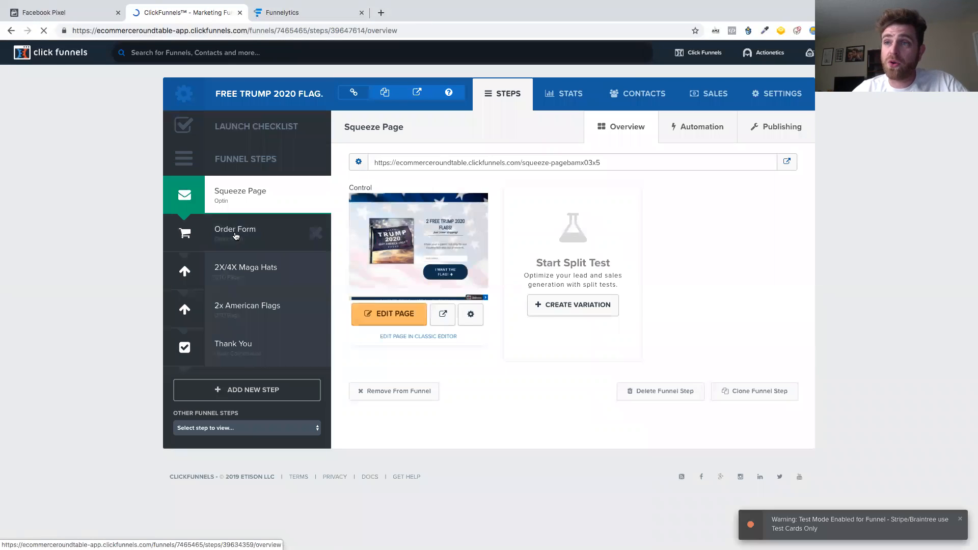
click(235, 235)
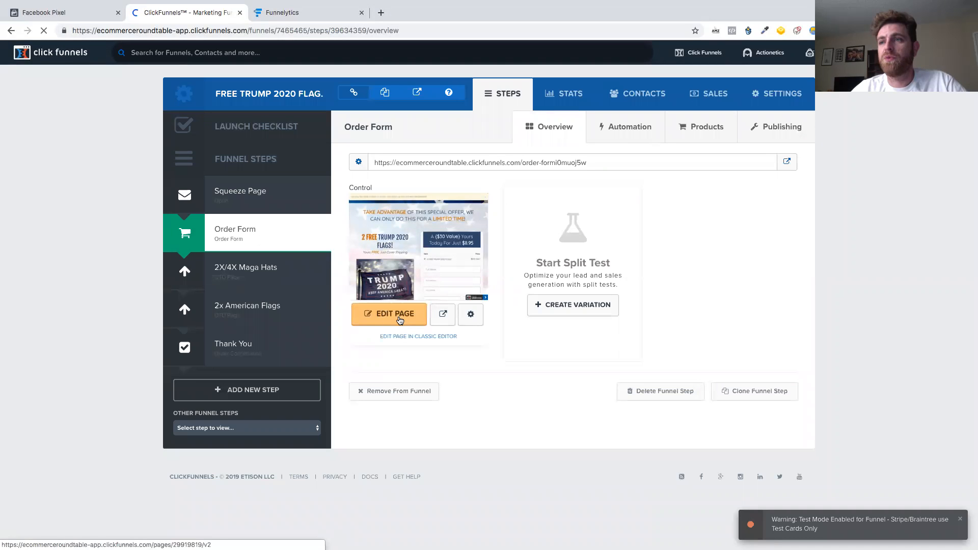
click(399, 320)
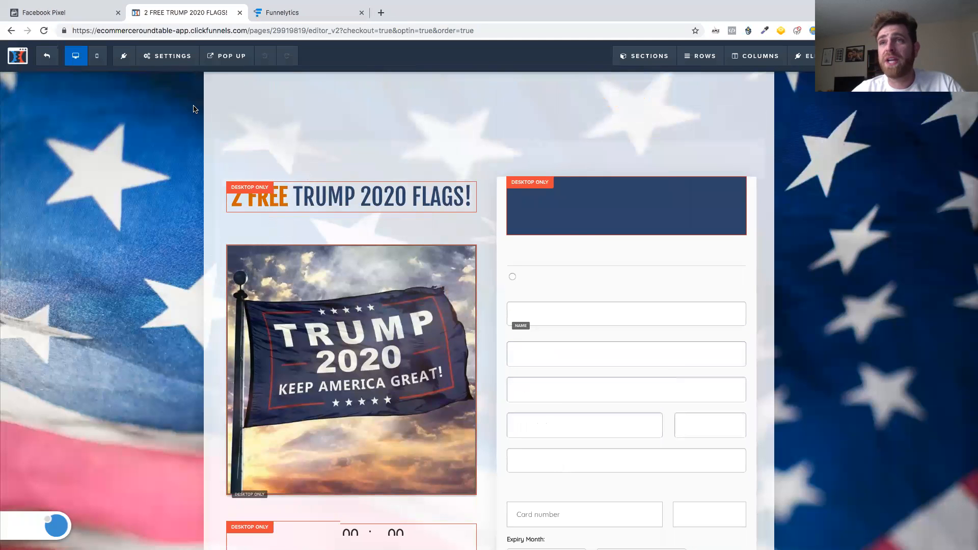
Paste the copied Facebook pixel code into the Order Form's header tracking code.
click(177, 61)
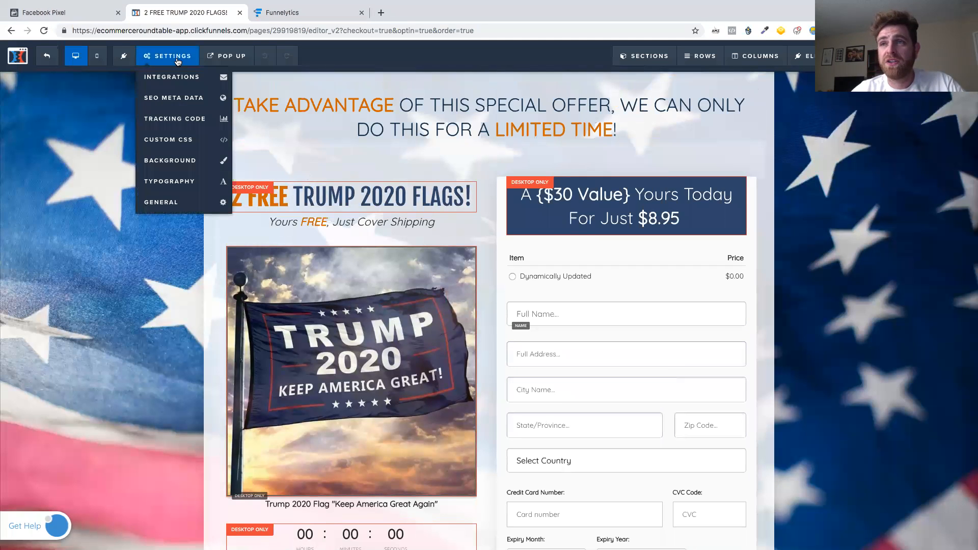
click(172, 125)
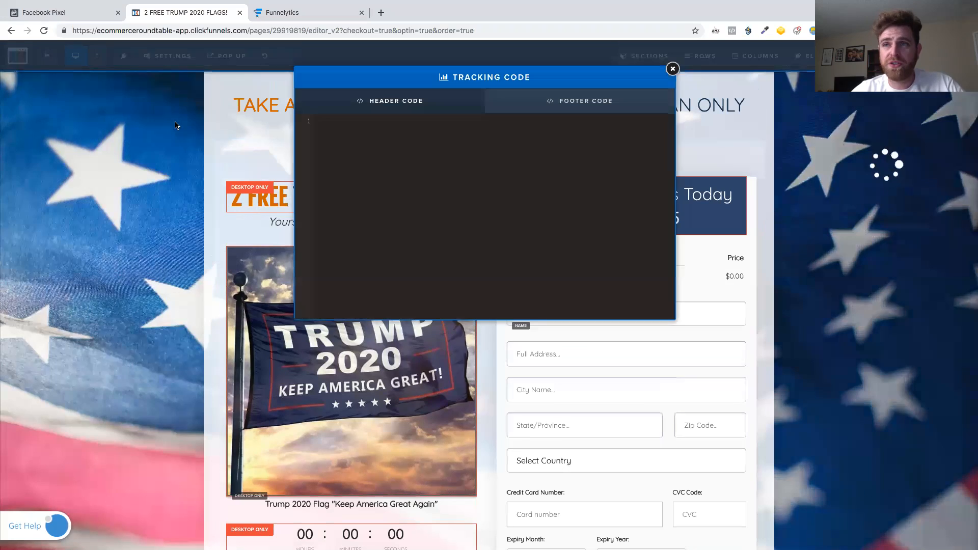
click(509, 100)
click(397, 102)
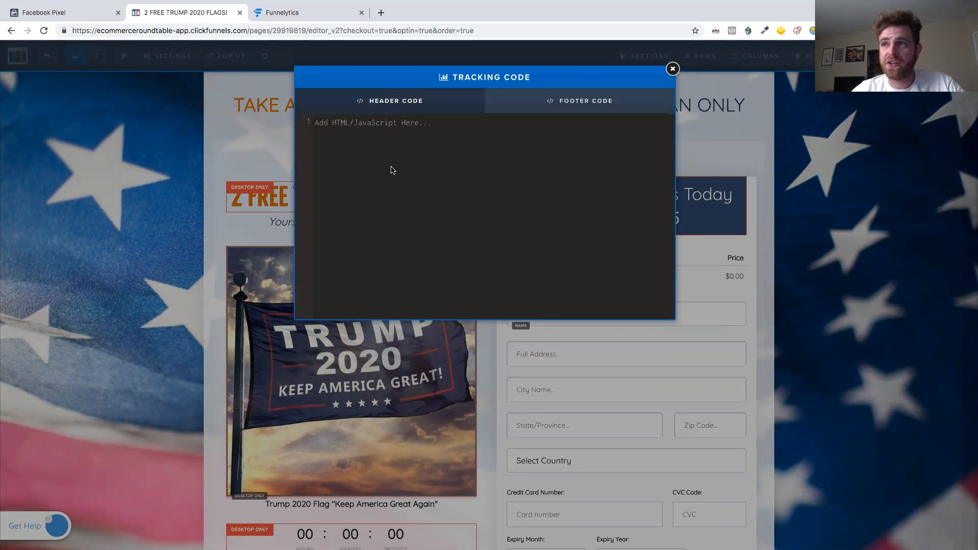
key(super+v)
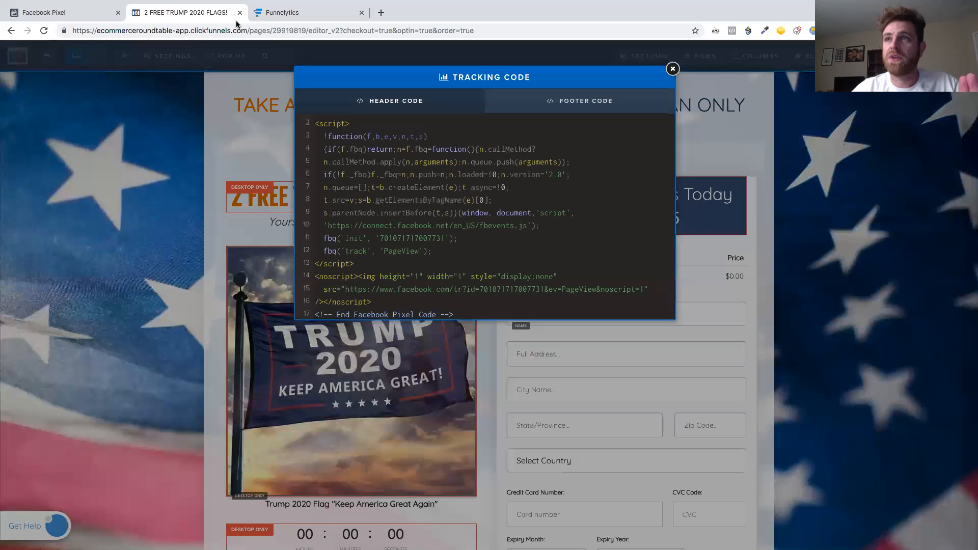
In Facebook's pixel setup, continue to manually installing event code and expand the Purchase event to view its code snippet.
click(66, 12)
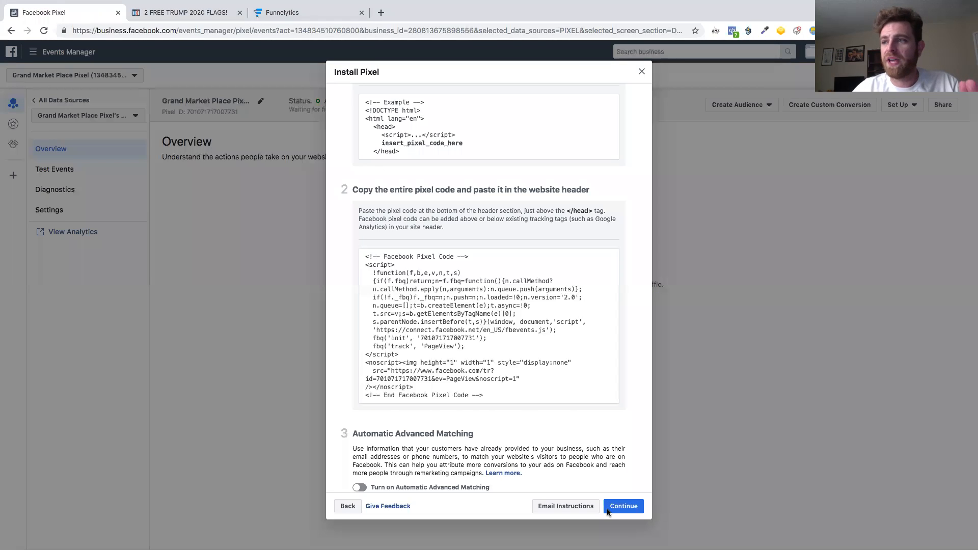
click(623, 507)
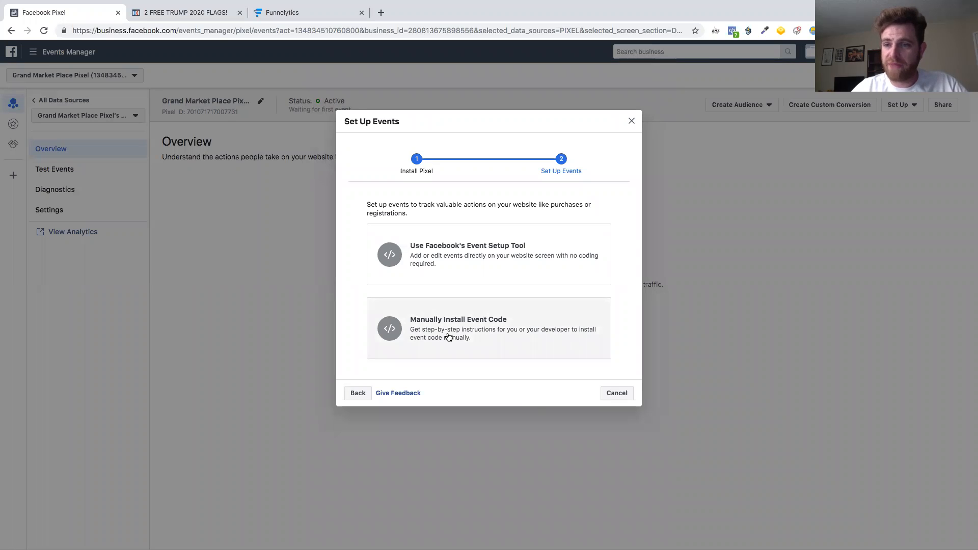
click(448, 336)
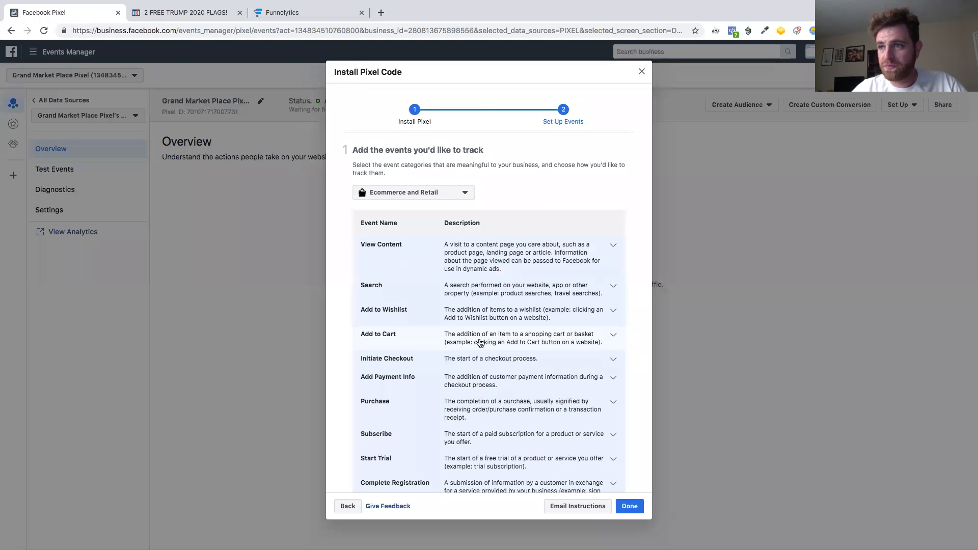
scroll(423, 340, down, 3)
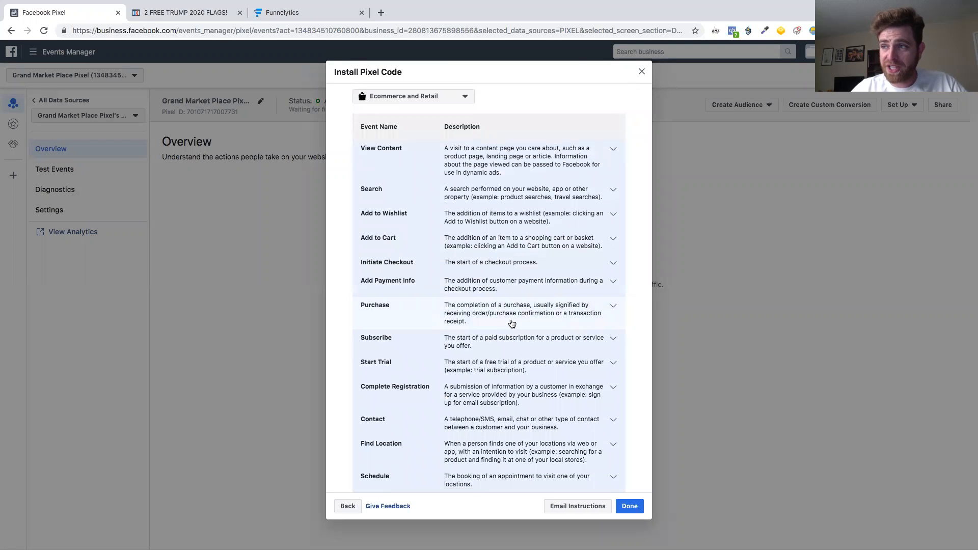
click(477, 323)
scroll(508, 358, down, 5)
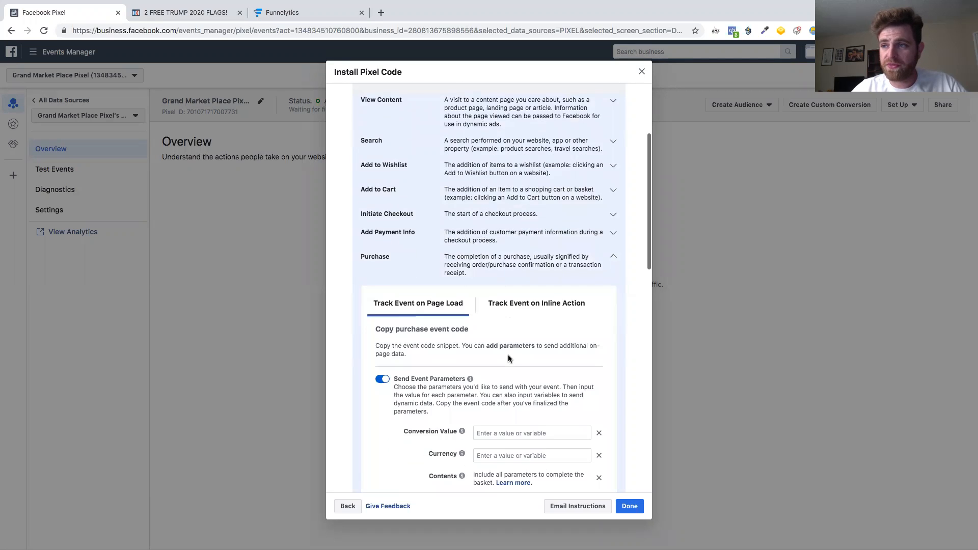
scroll(507, 358, down, 3)
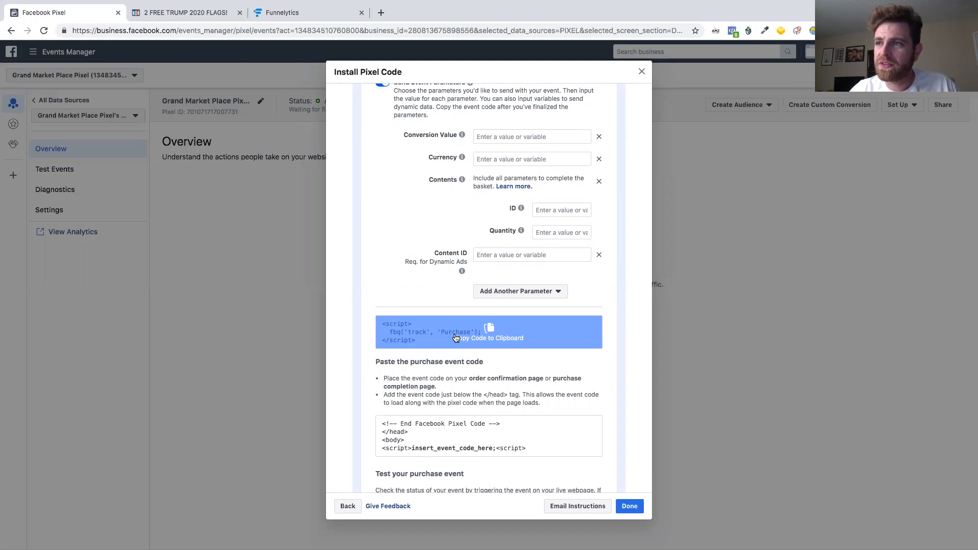
Change the fbq('track') event in the Order Form's header code to 'Purchase' and compare it with Facebook's Purchase snippet.
click(213, 13)
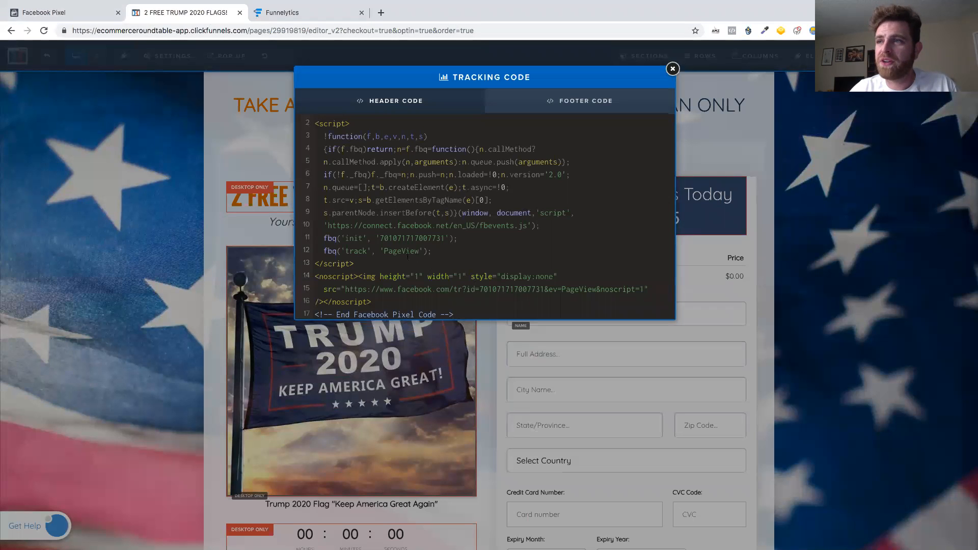
drag(413, 251, 385, 250)
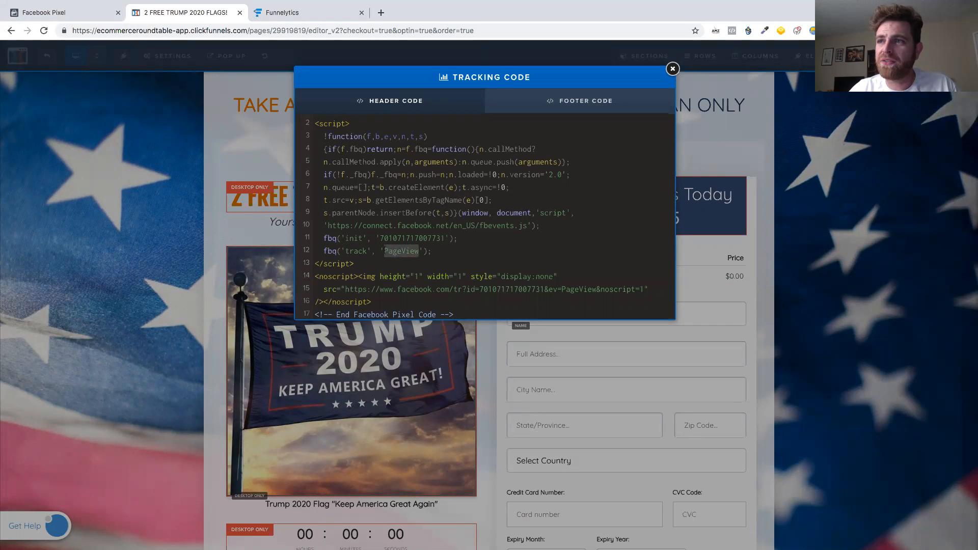
text(P)
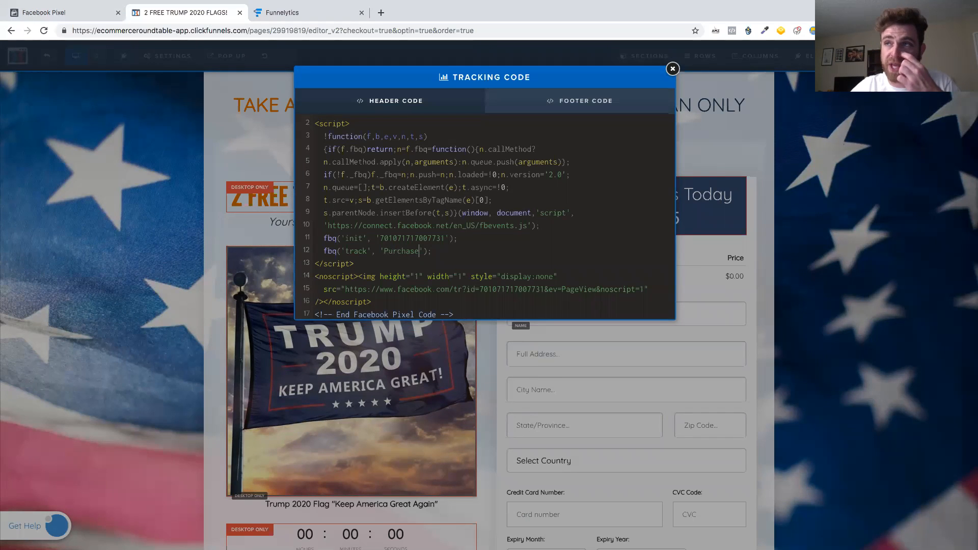
click(91, 18)
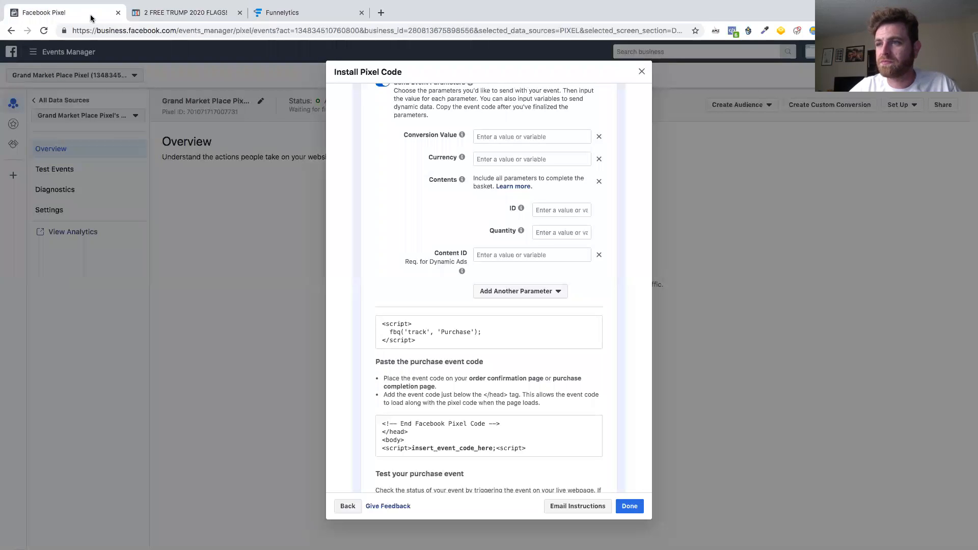
click(200, 15)
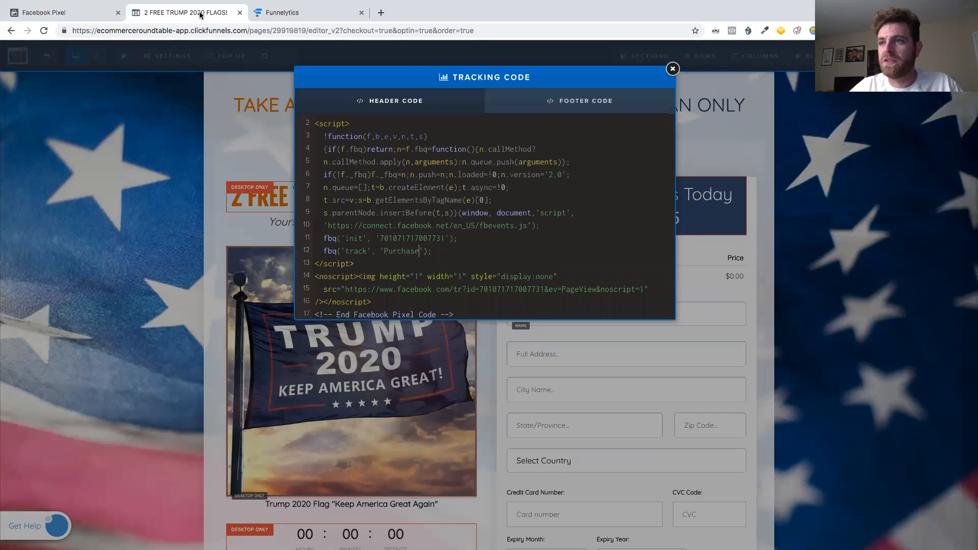
click(84, 13)
click(156, 15)
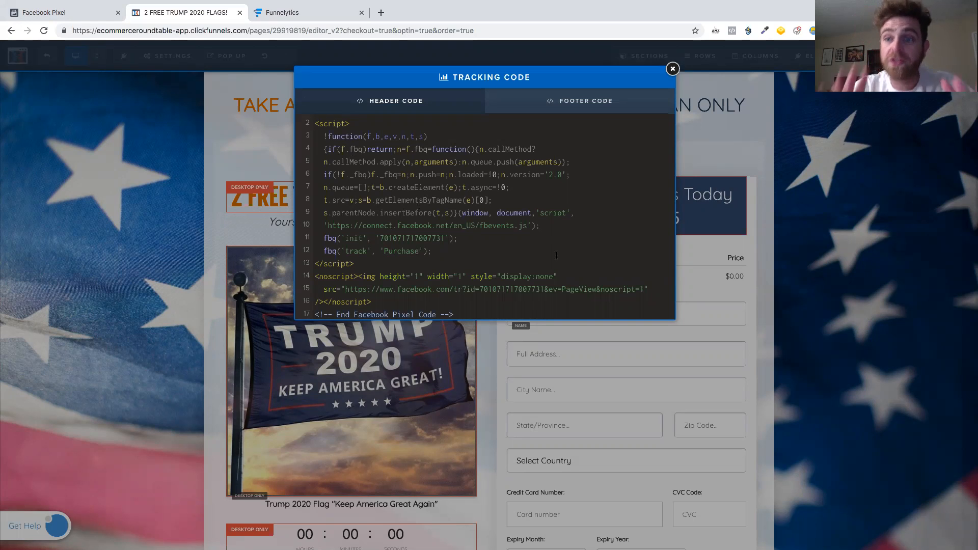
Collapse the Purchase event and review Facebook's Ecommerce and Retail event list alongside the event name in the Order Form's header code.
click(86, 13)
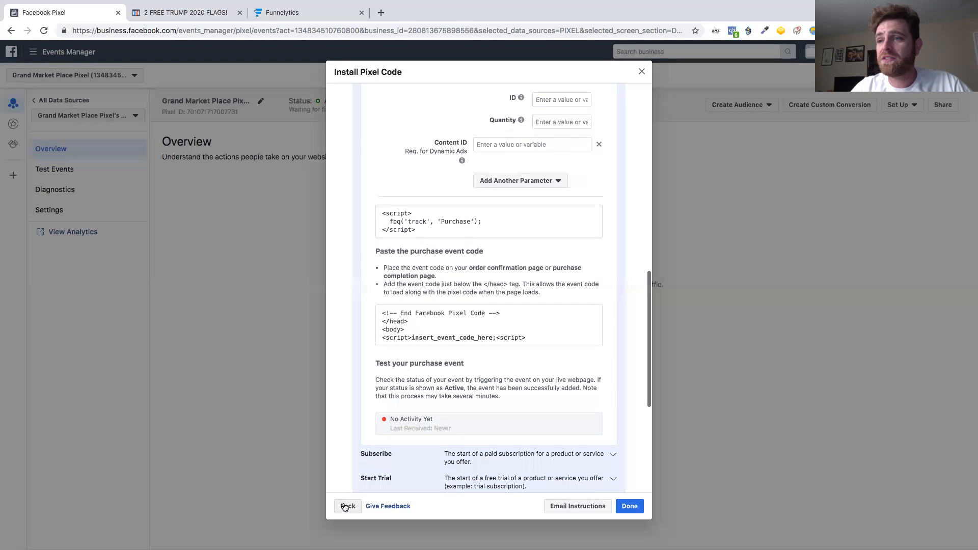
scroll(450, 365, up, 10)
scroll(432, 339, down, 1)
click(431, 339)
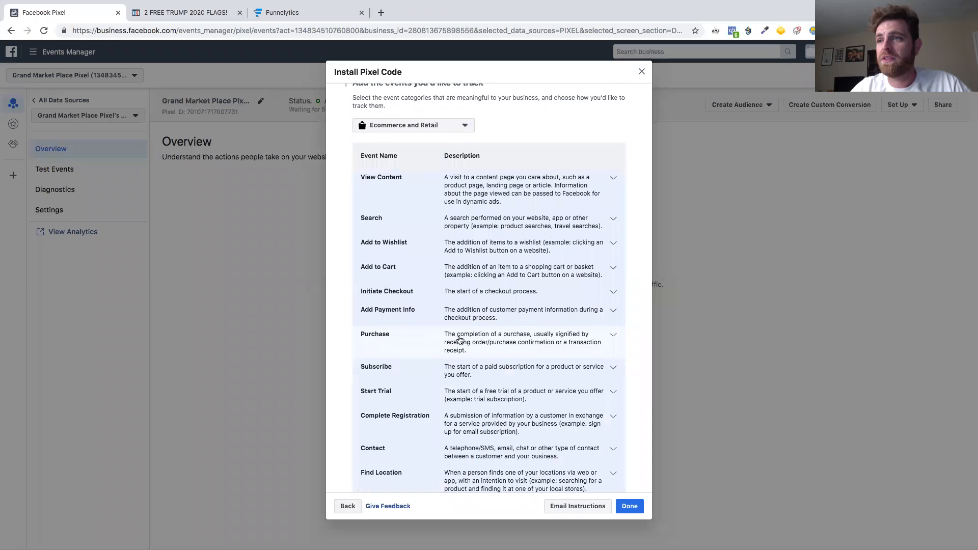
scroll(392, 291, down, 1)
scroll(392, 291, down, 1)
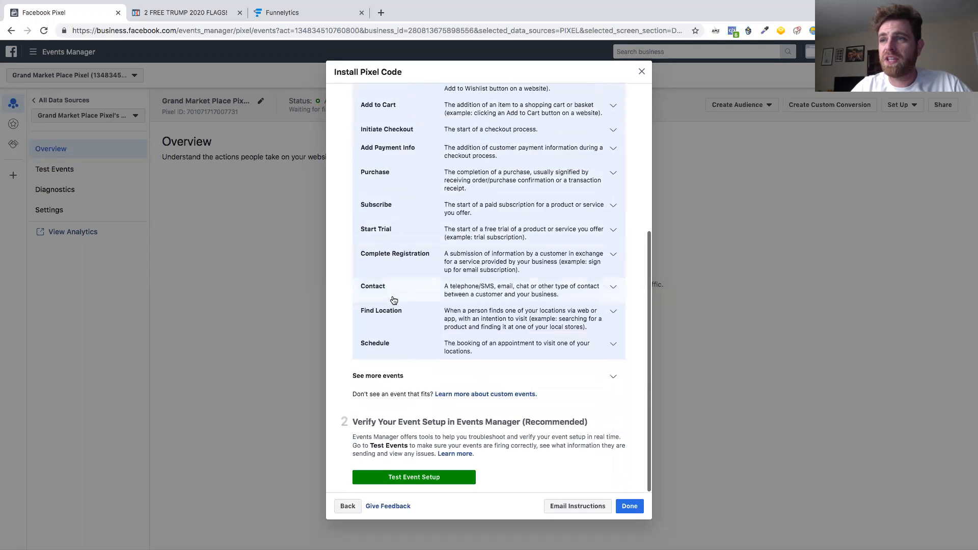
scroll(392, 335, up, 1)
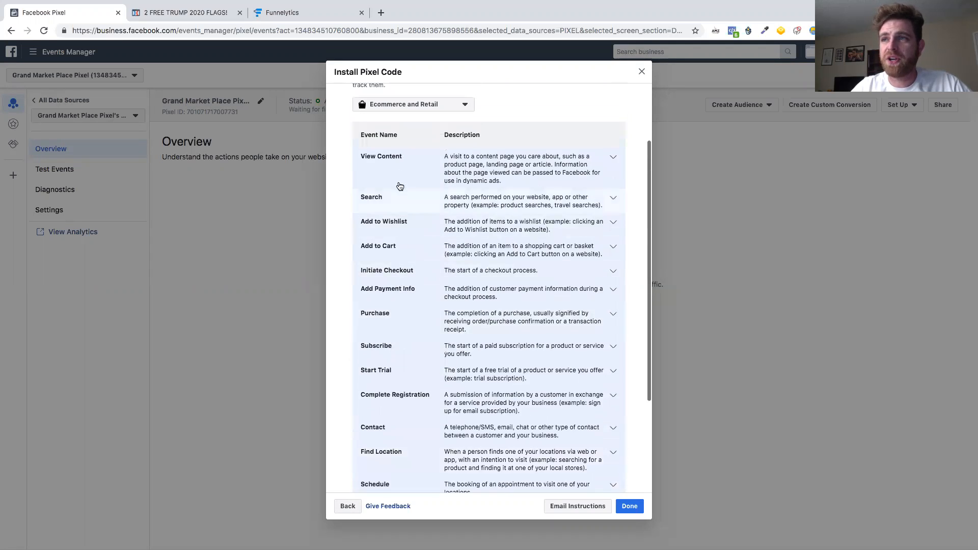
scroll(400, 302, down, 1)
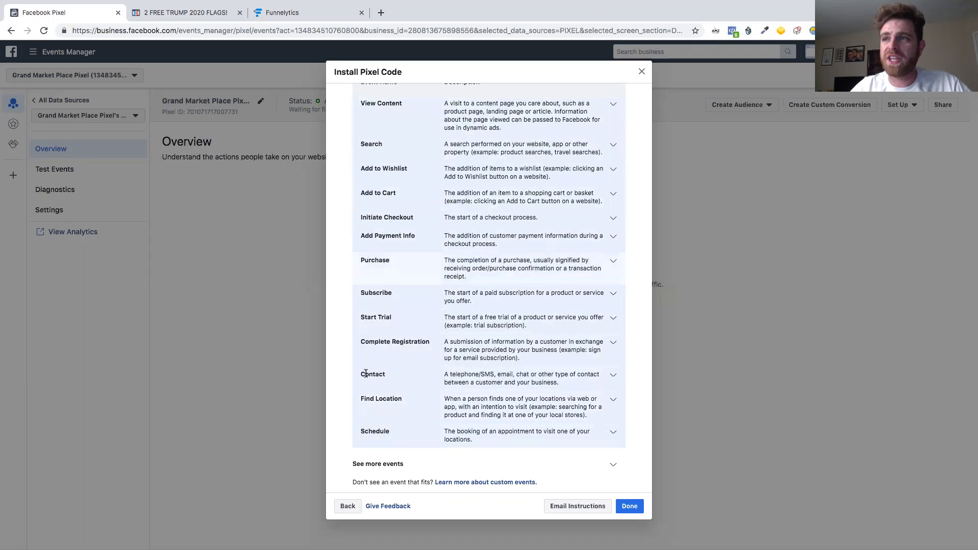
click(163, 16)
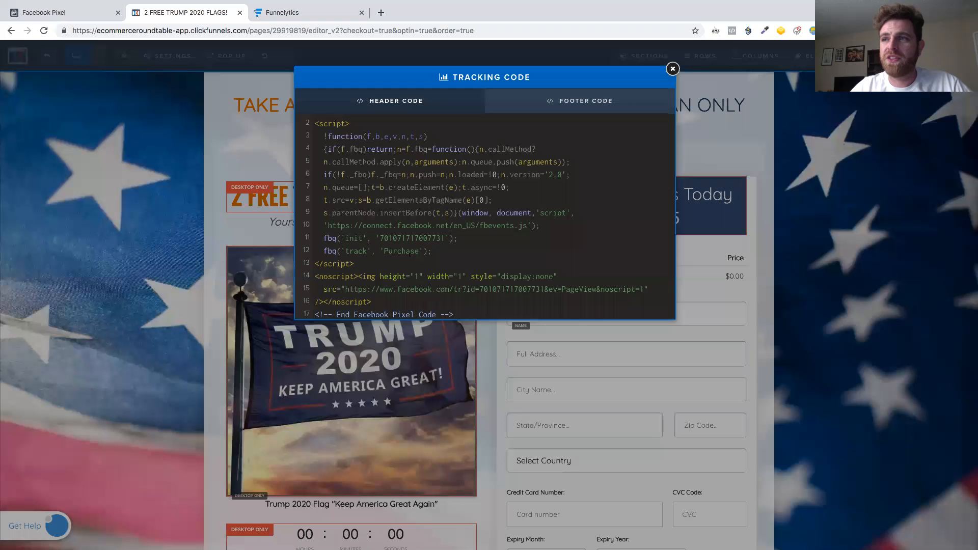
drag(408, 250, 417, 250)
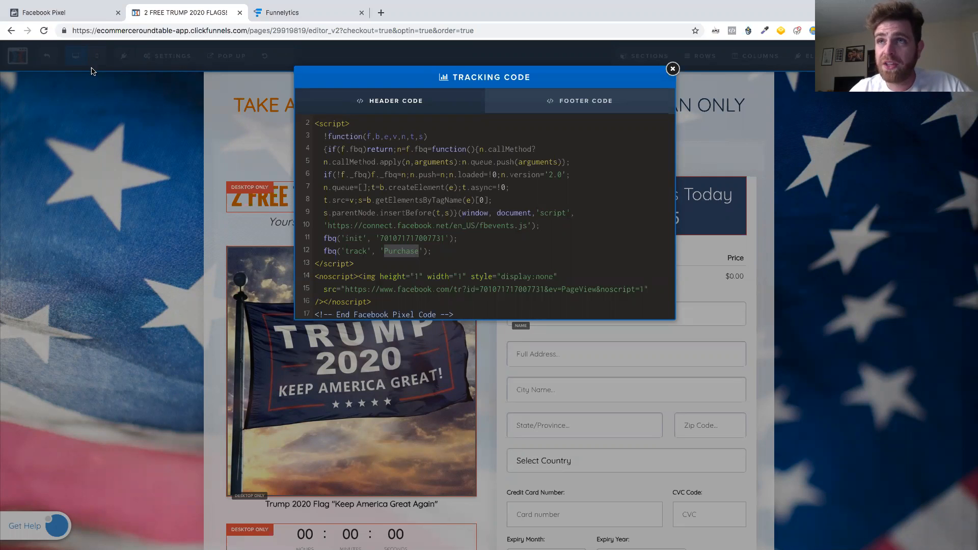
click(83, 18)
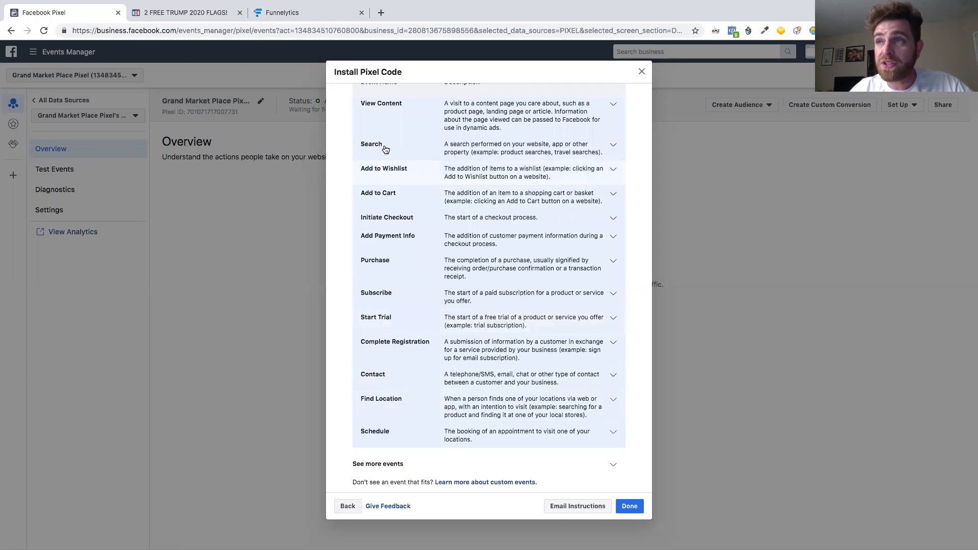
scroll(371, 232, up, 2)
scroll(386, 382, down, 3)
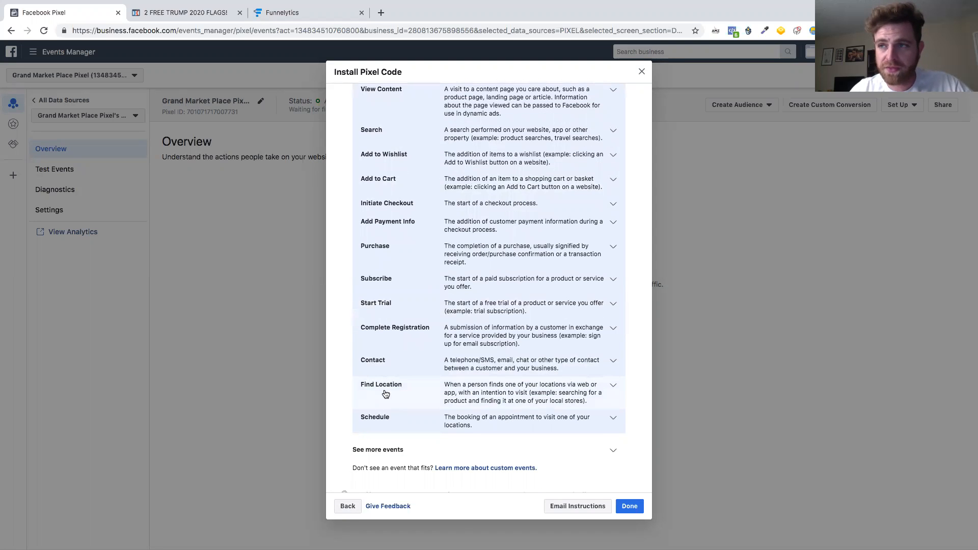
scroll(386, 394, up, 1)
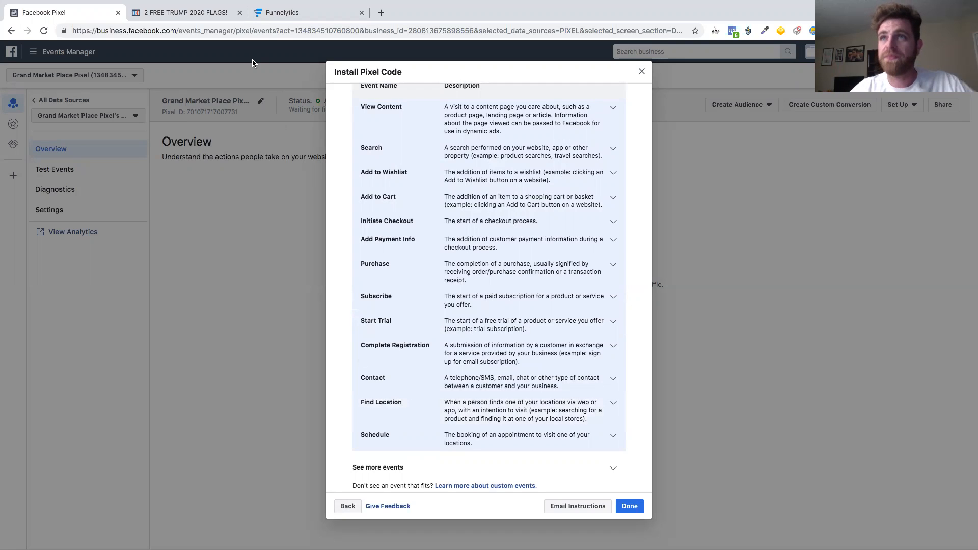
Close the tracking code, save and preview the Order Form, and expand its Purchase event details in Facebook Pixel Helper.
click(182, 16)
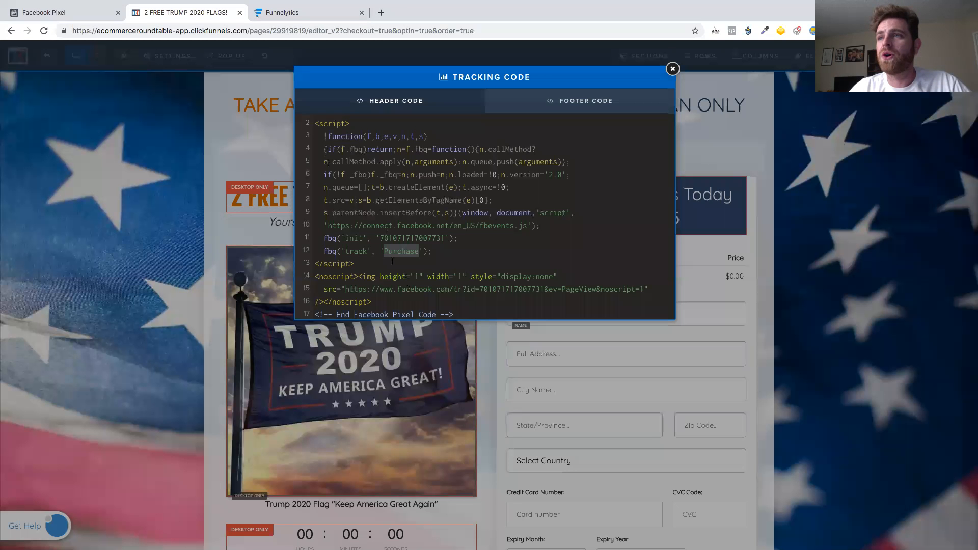
click(673, 69)
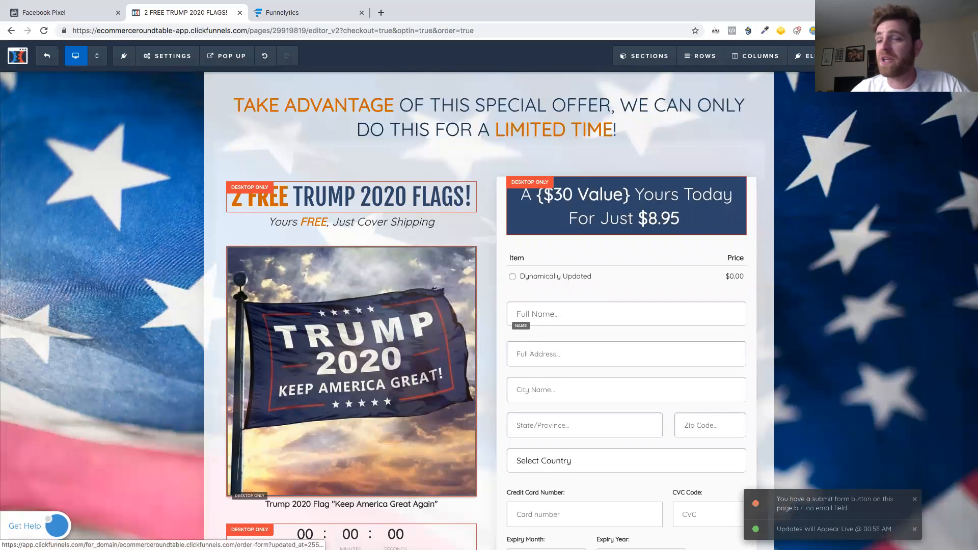
click(940, 56)
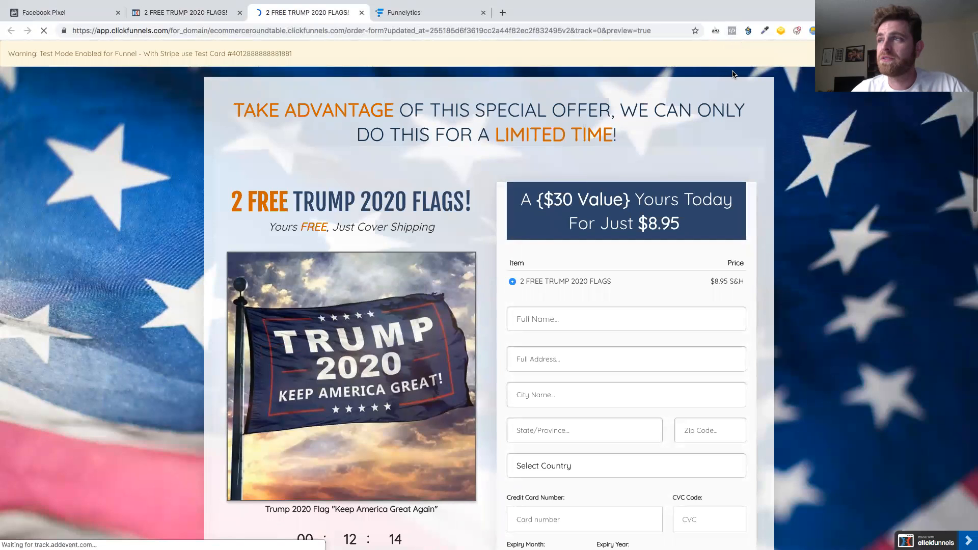
click(732, 33)
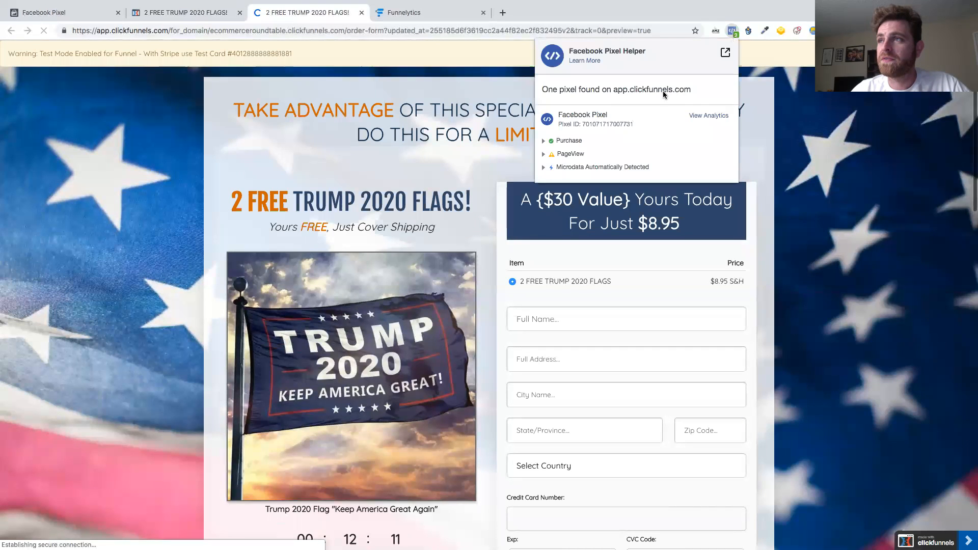
drag(584, 141, 557, 144)
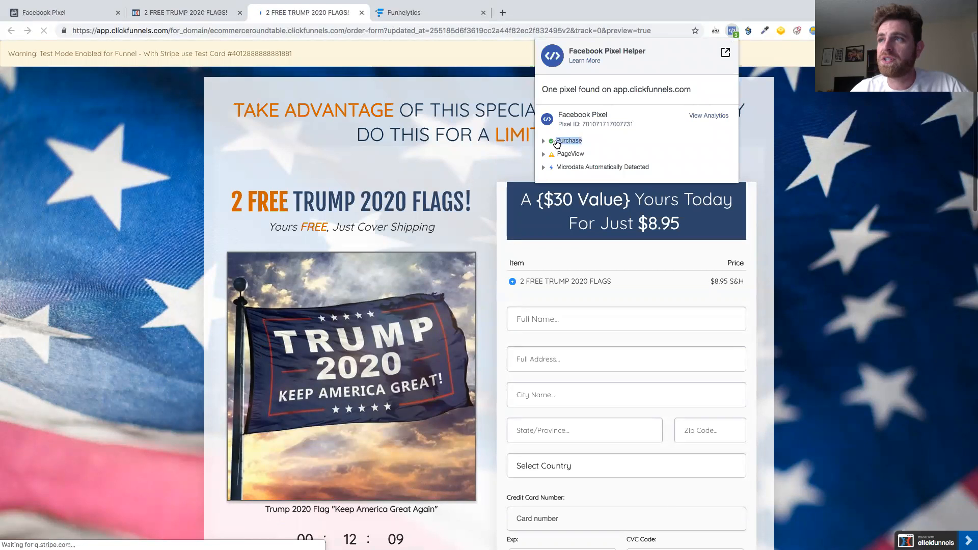
click(544, 141)
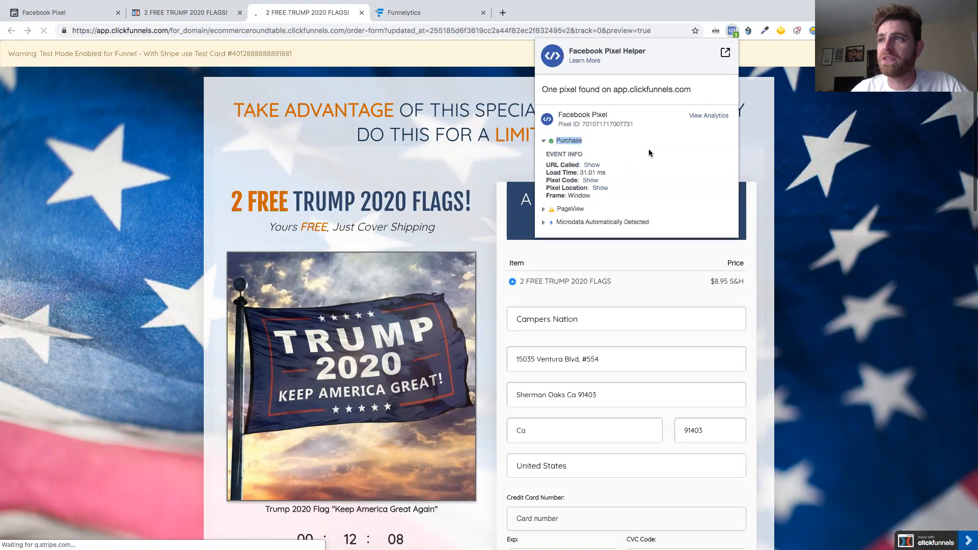
Read the PageView event's warning in Facebook Pixel Helper, collapse it and close the Order Form preview.
click(544, 142)
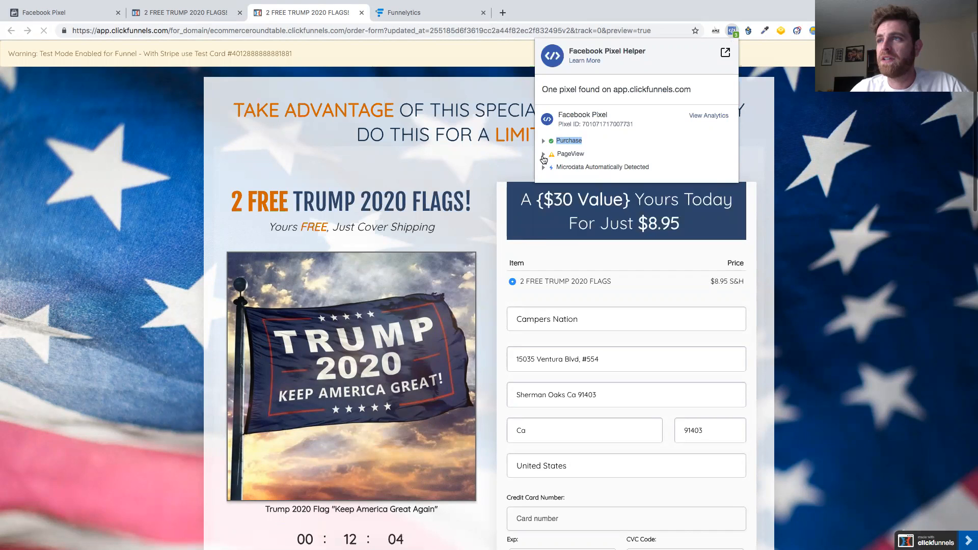
click(544, 155)
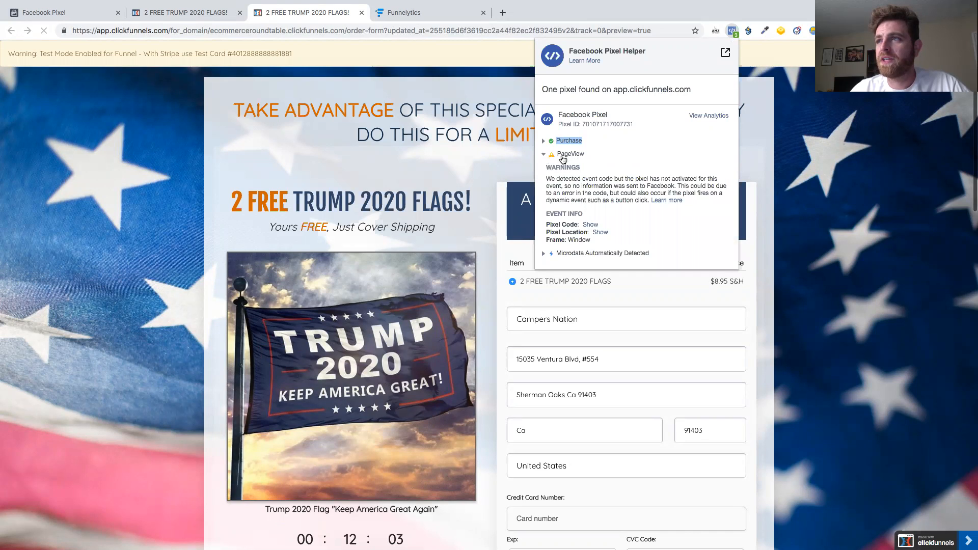
click(544, 155)
click(802, 105)
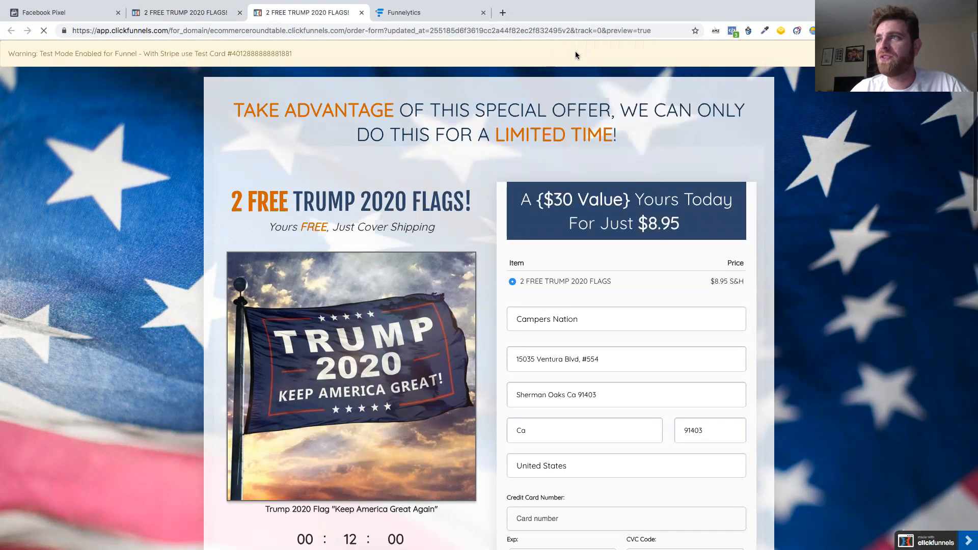
click(363, 13)
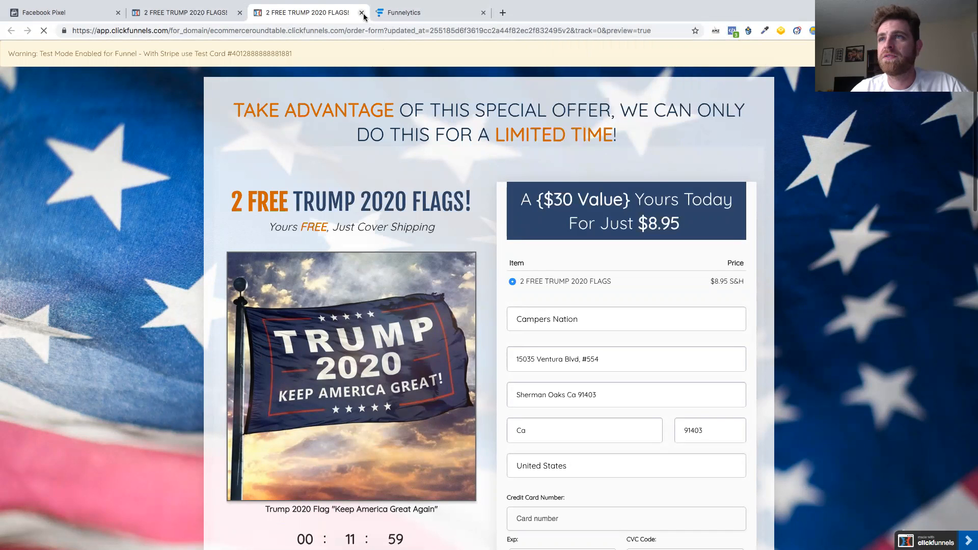
Open the Order Form's tracking code in ClickFunnels and copy the Purchase event snippet from Facebook's pixel setup.
click(168, 55)
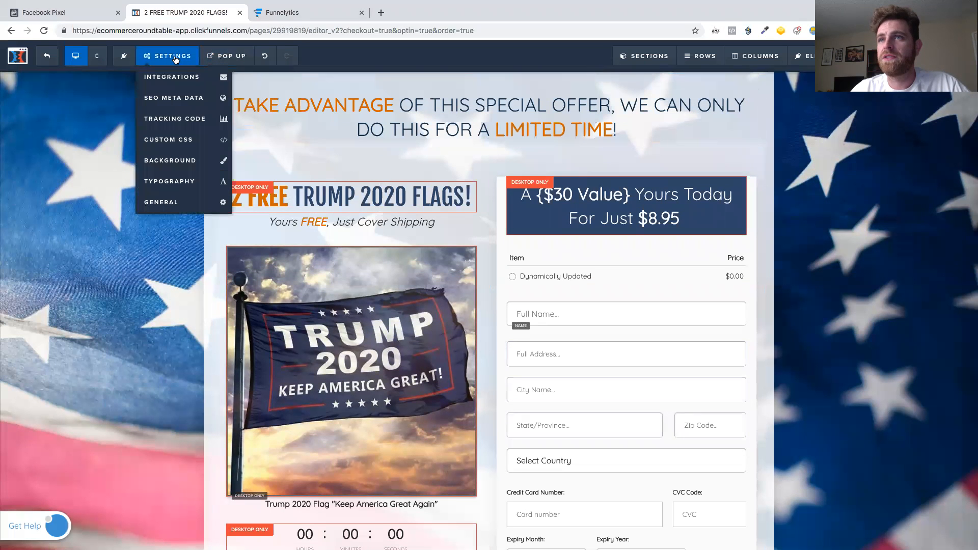
click(181, 120)
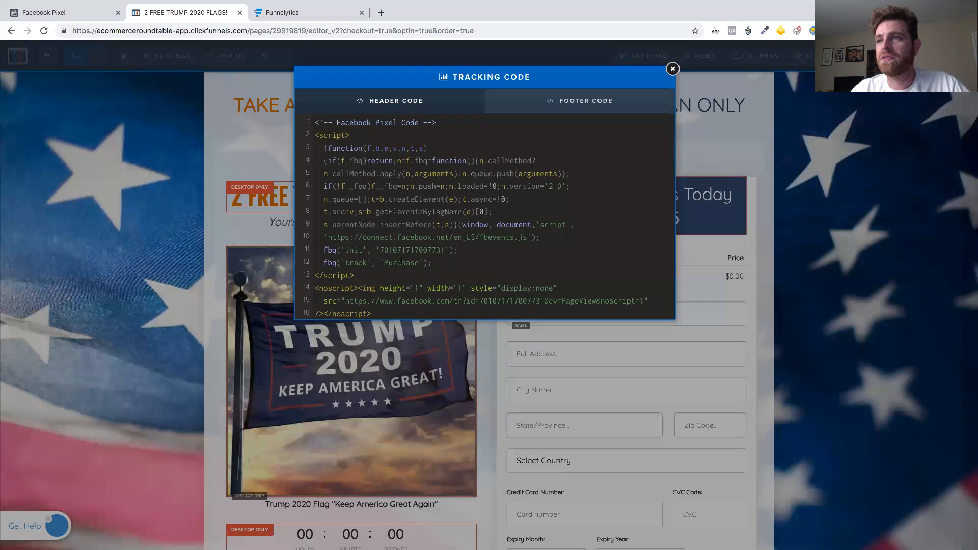
click(69, 12)
click(393, 270)
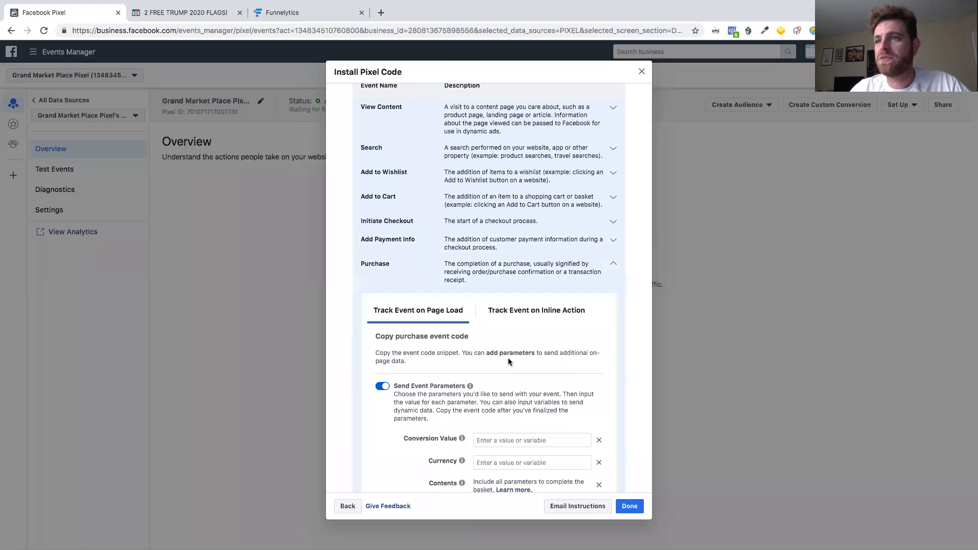
scroll(514, 377, down, 5)
click(485, 417)
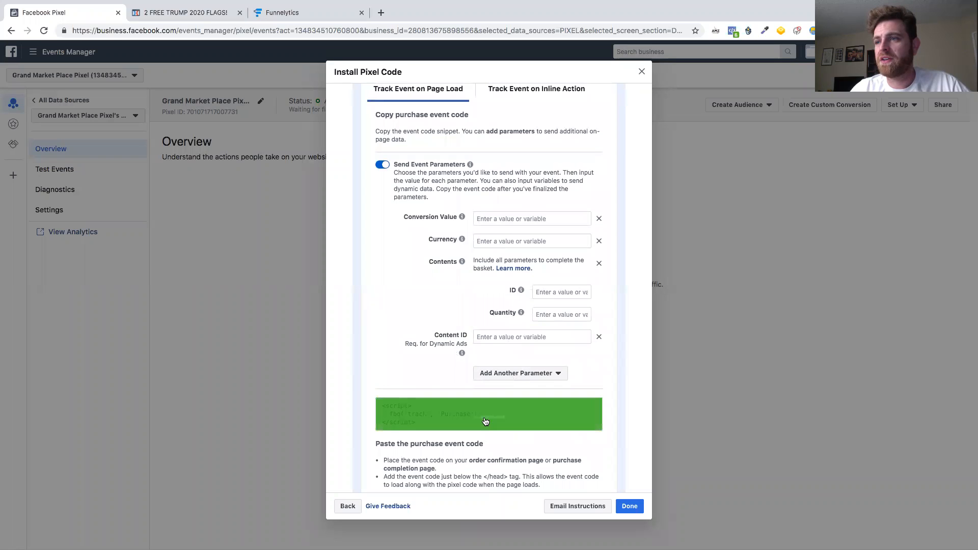
Paste the Purchase snippet below the existing fbq('track') line in the Order Form's header code and strip its script tags.
click(186, 12)
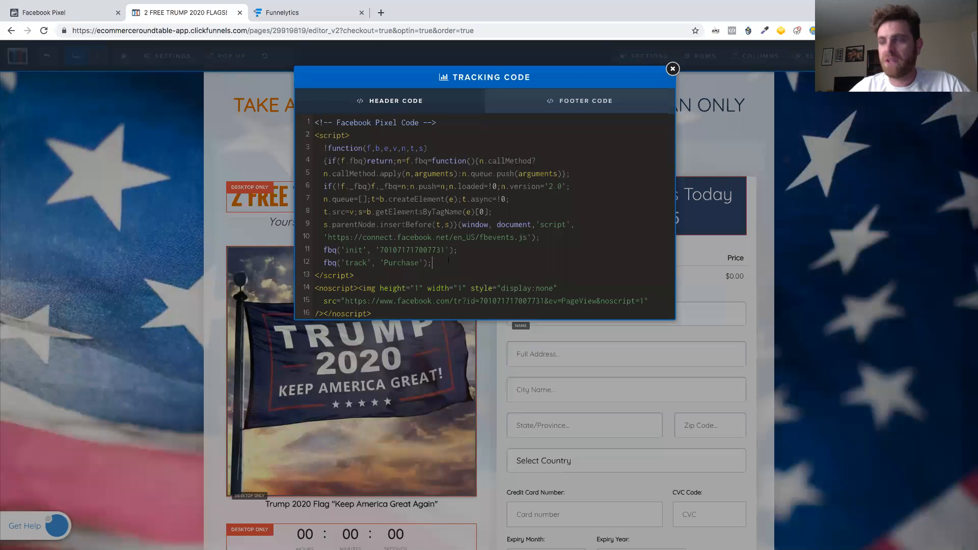
key(super+z)
key(super+z)
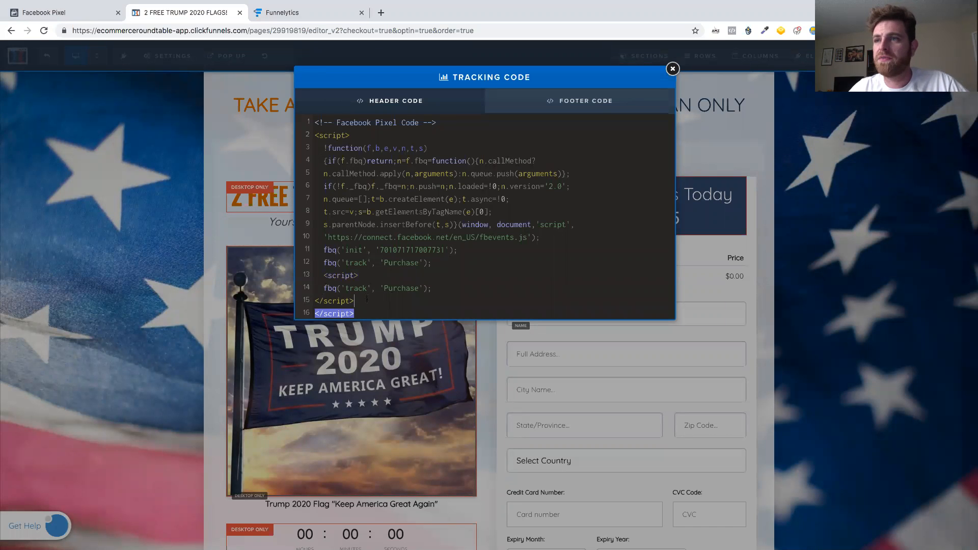
drag(367, 299, 312, 302)
key(BackSpace)
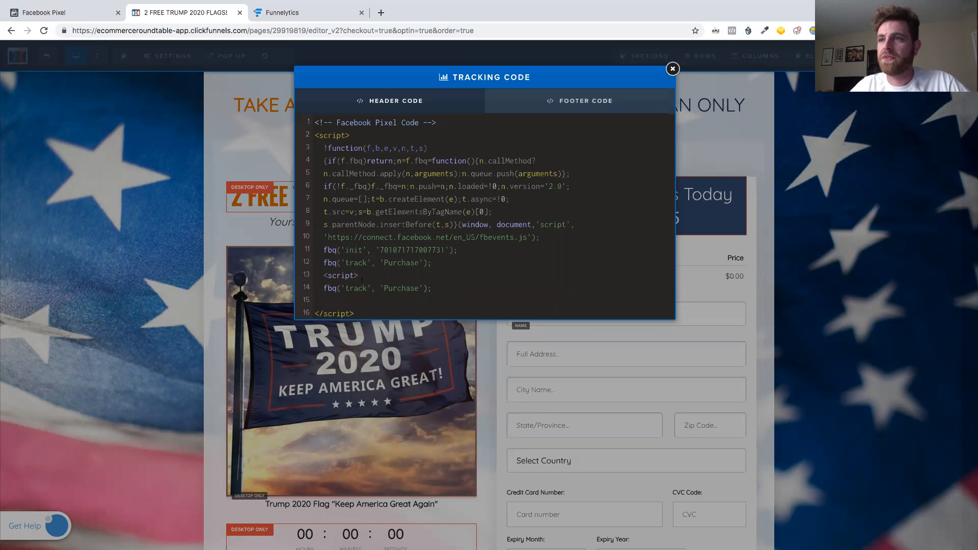
drag(362, 280, 319, 278)
key(BackSpace)
key(BackSpace)
key(BackSpace)
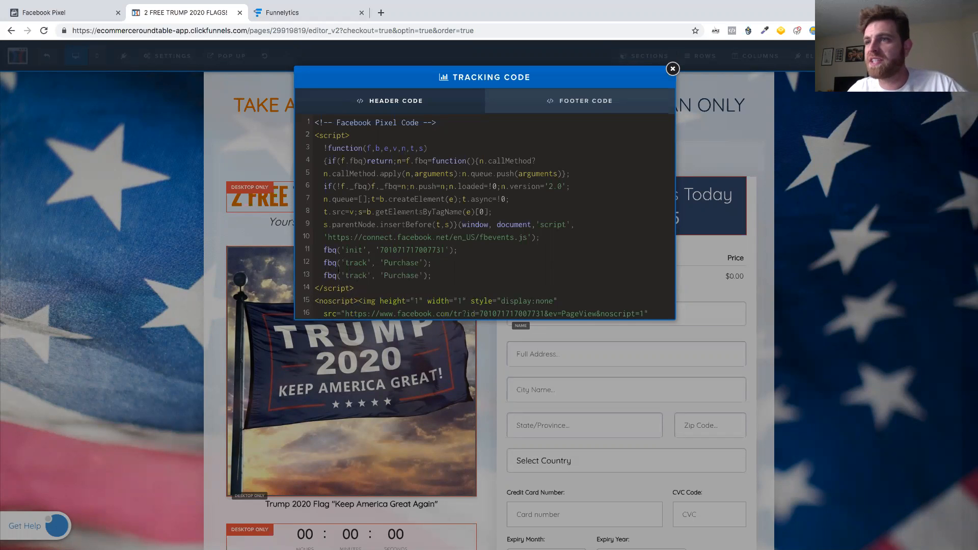
Delete the duplicate fbq('track', 'Purchase') line from the header code and close the tracking code.
key(shift+Left)
key(shift+Left)
key(shift+Left)
key(shift+Left)
key(shift+Left)
key(shift+Left)
key(shift+Left)
key(shift+Left)
key(shift+Left)
key(shift+Left)
key(shift+Left)
key(shift+Left)
key(shift+Left)
key(shift+Left)
key(shift+Left)
key(shift+Left)
key(shift+Left)
key(shift+Left)
key(shift+Left)
key(shift+Left)
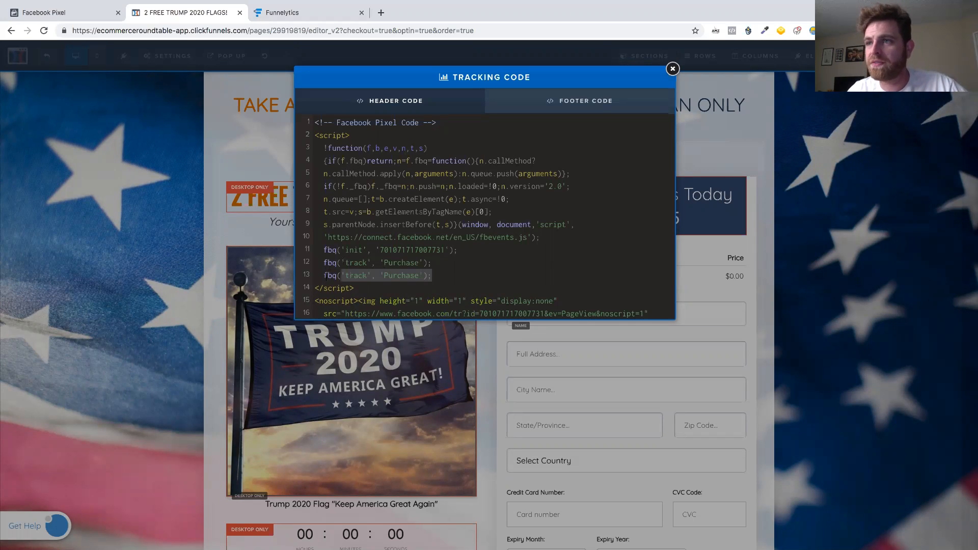
key(BackSpace)
key(BackSpace)
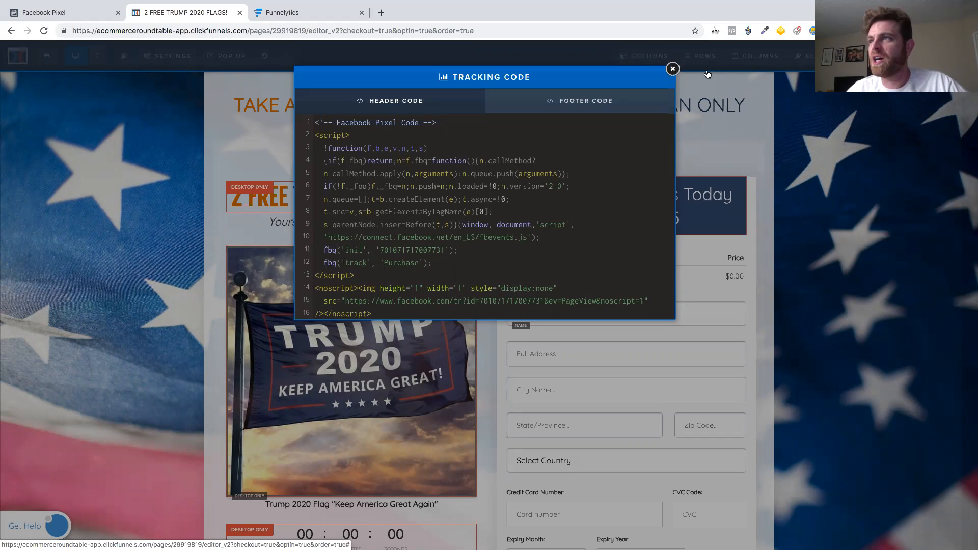
click(674, 70)
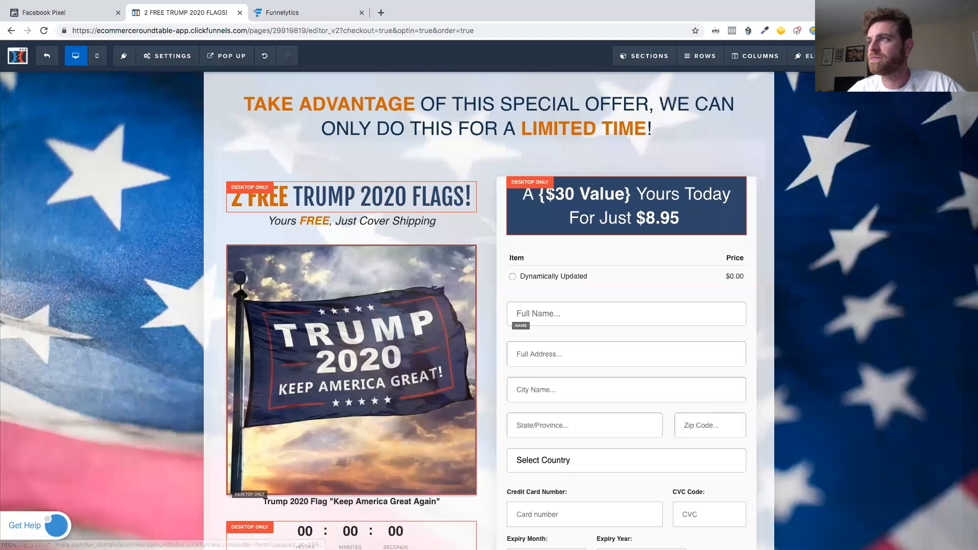
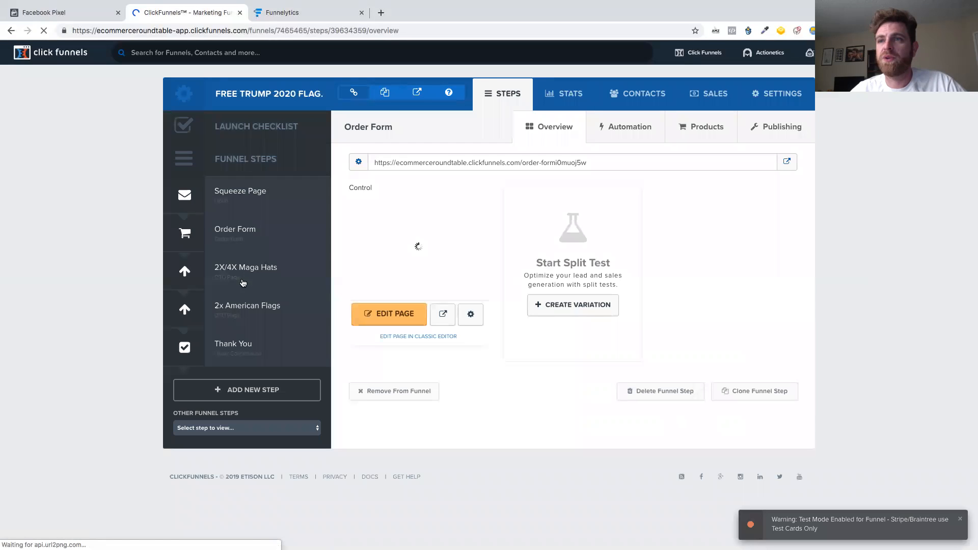
Open the 2X/4X Maga Hats funnel step and review the Upsell/purchase page in Funnelytics and Facebook's Purchase snippet.
click(258, 276)
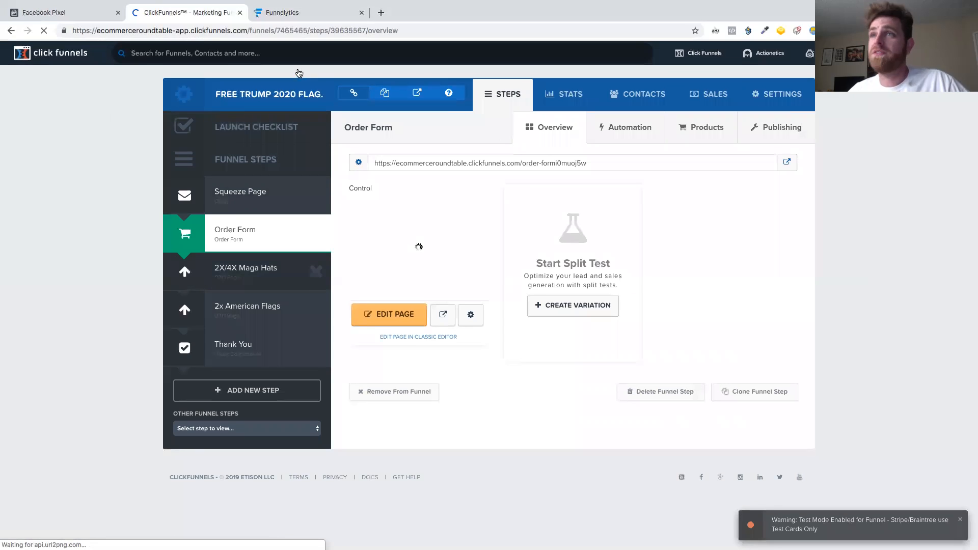
click(285, 13)
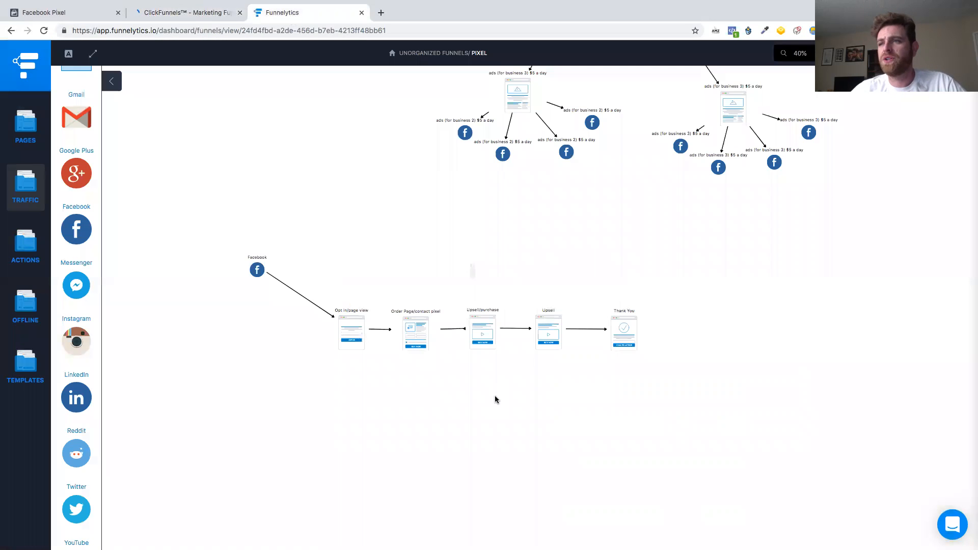
click(485, 330)
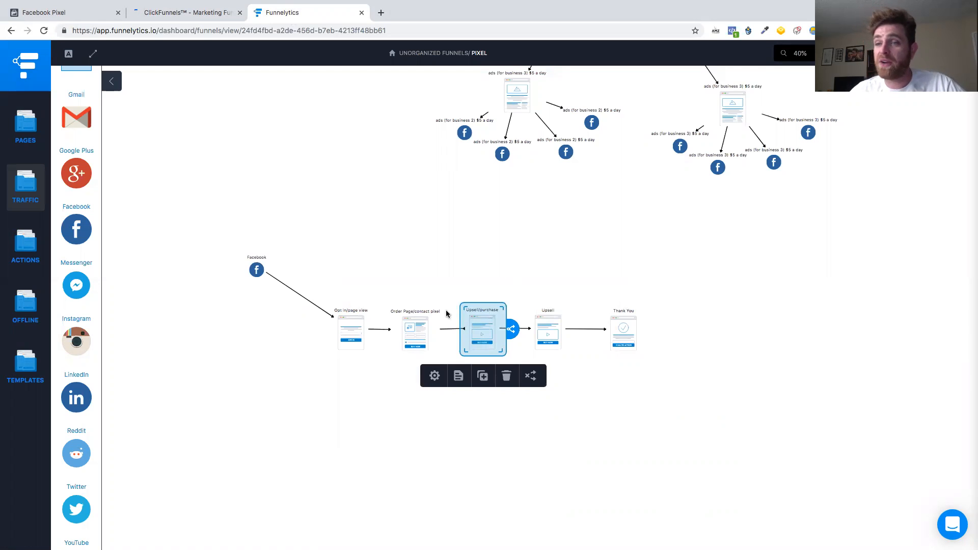
click(75, 15)
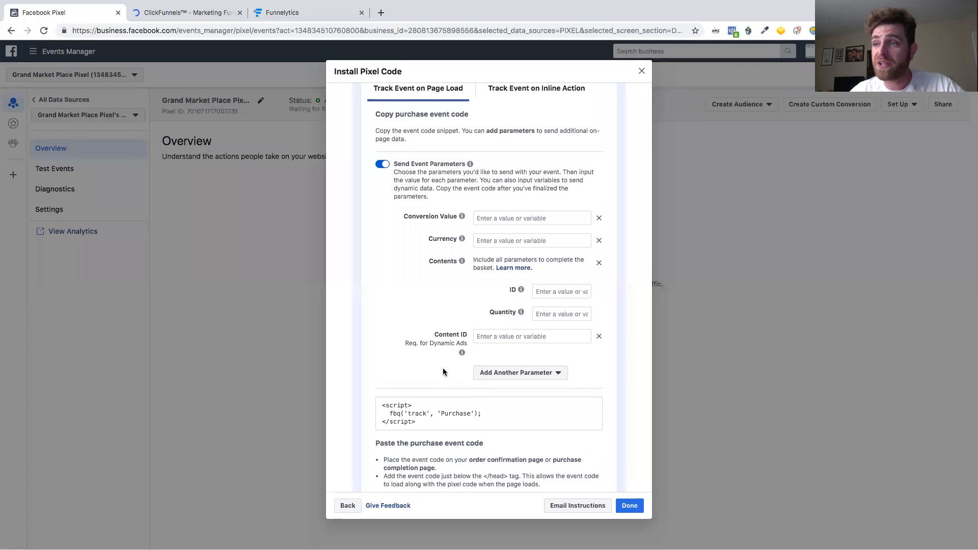
click(186, 13)
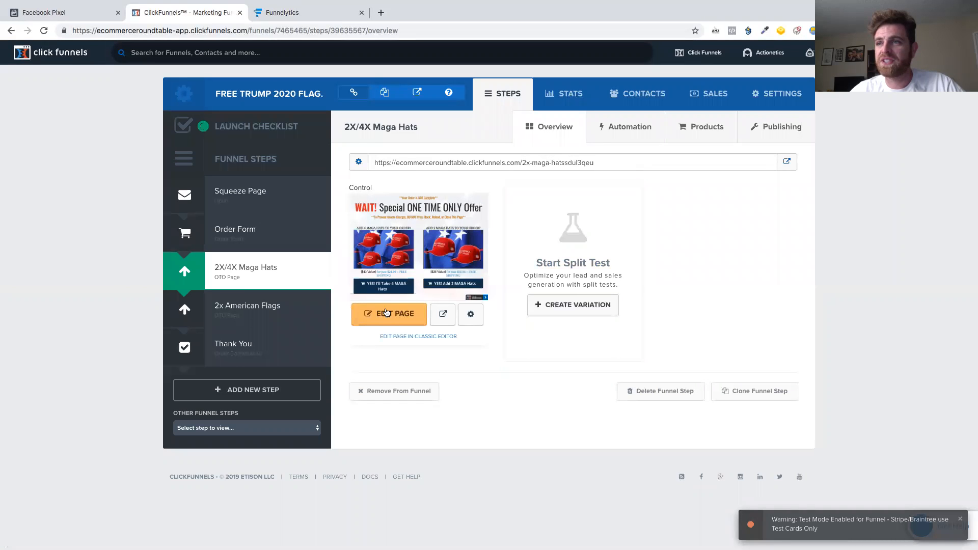
Open the Order Form in the page editor and change the fbq('track') event in its header code to 'Contact'.
click(236, 235)
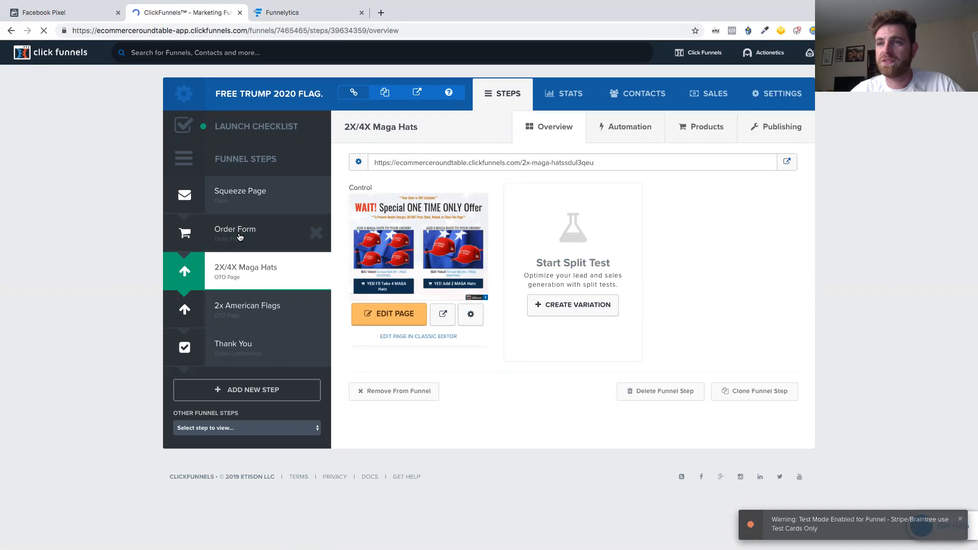
click(393, 320)
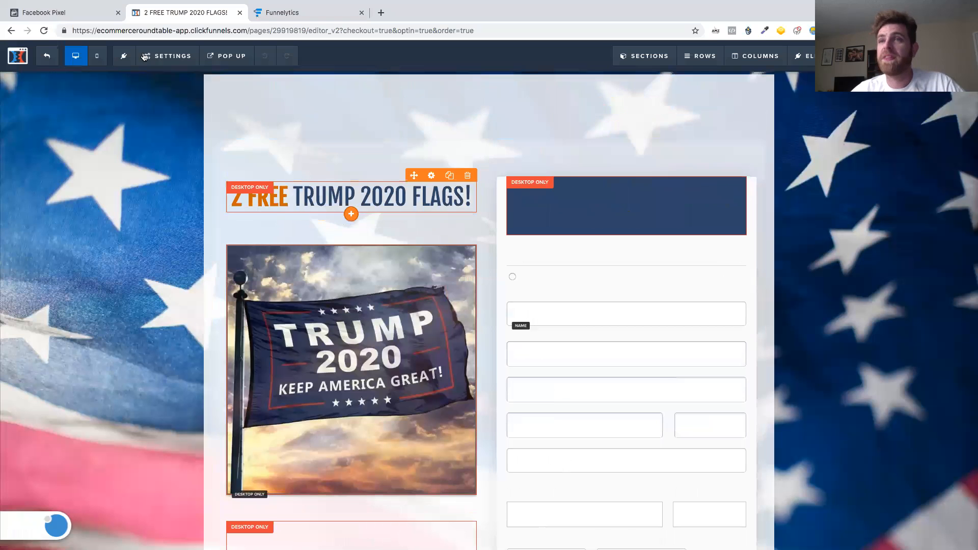
mouse_move(172, 56)
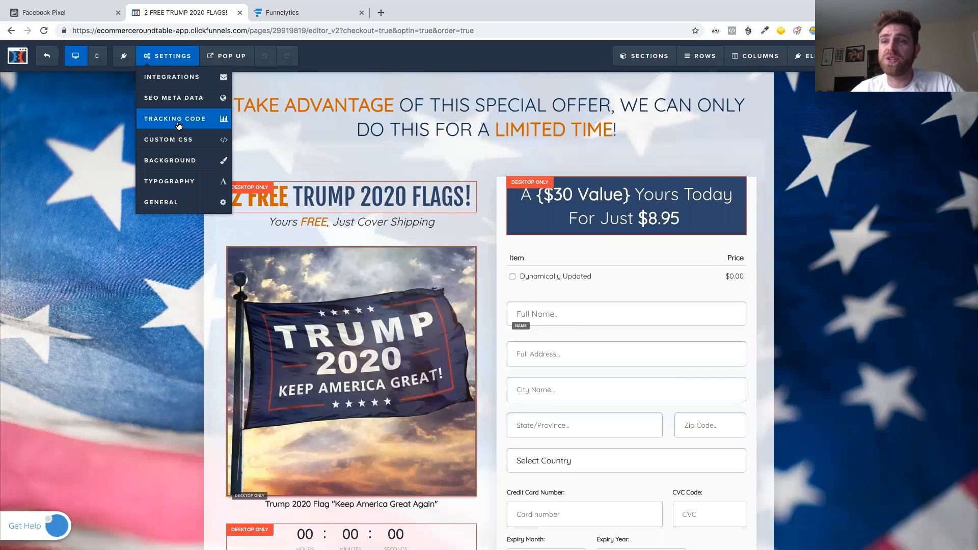
click(177, 125)
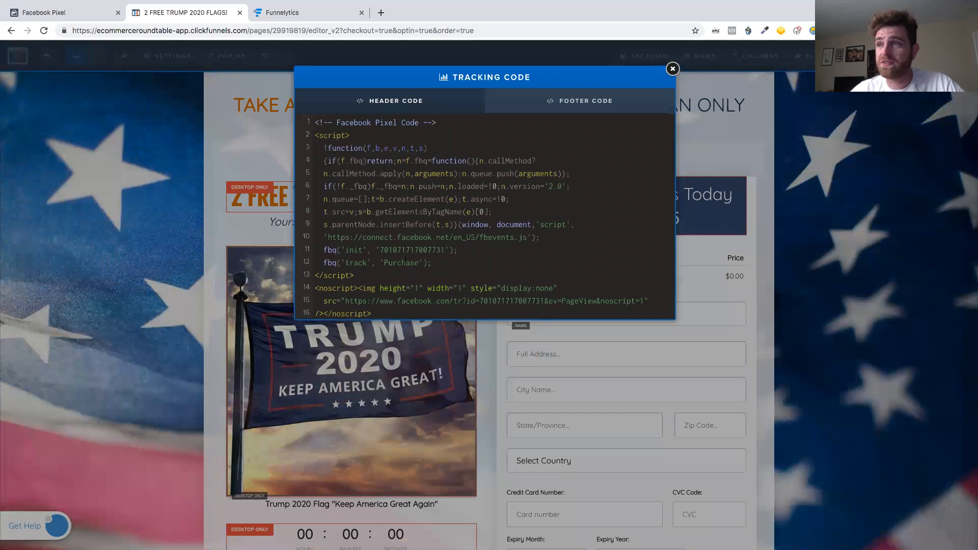
drag(417, 263, 386, 263)
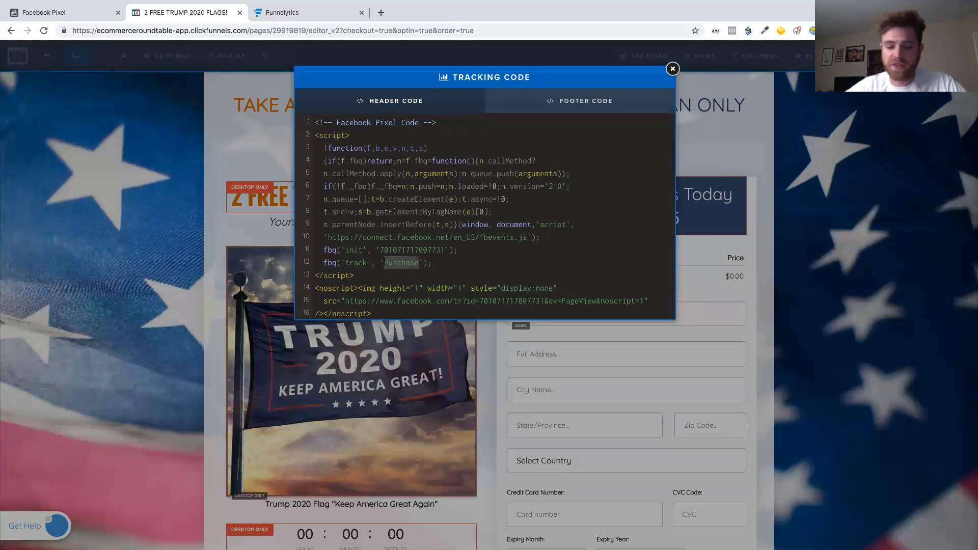
text(Contact)
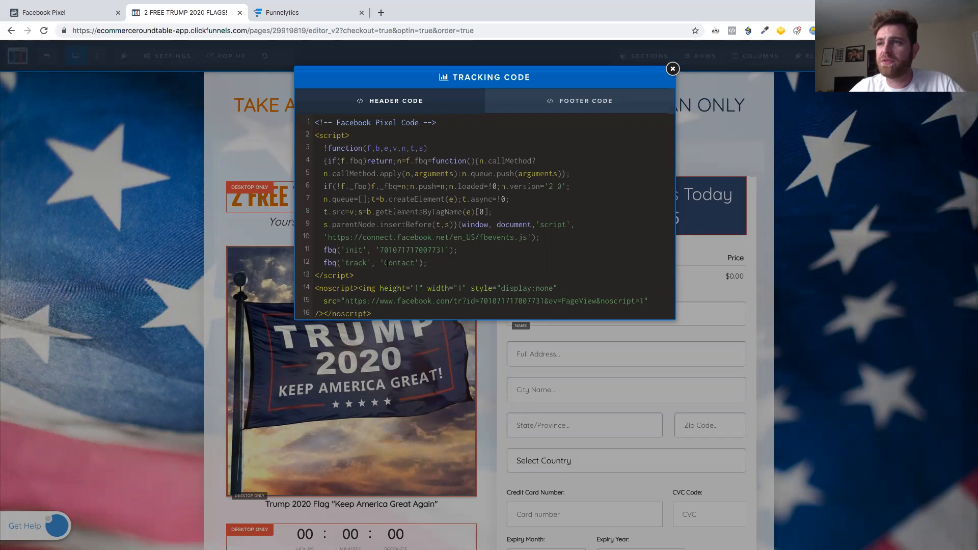
Collapse the Purchase event in Facebook's event list and compare the Contact event name with the Order Form's header code.
click(83, 14)
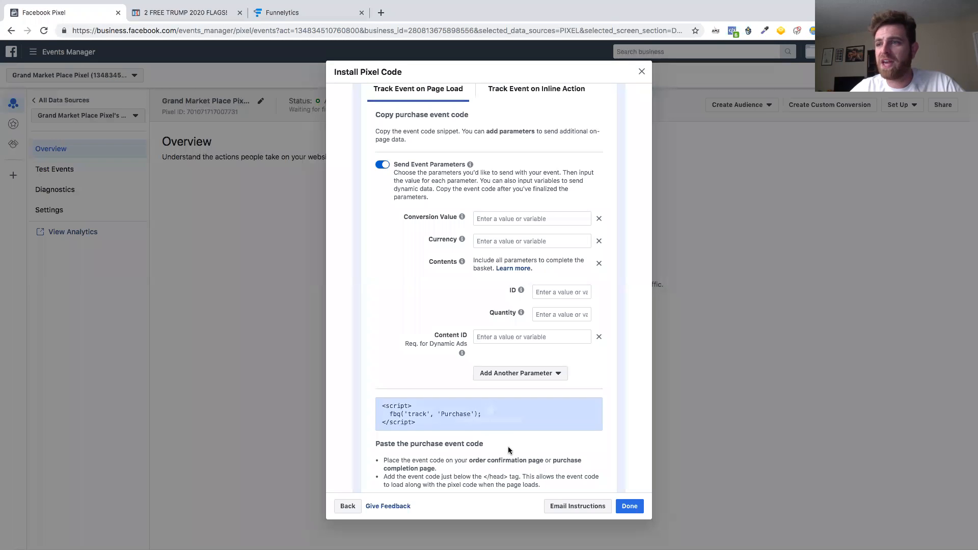
scroll(508, 446, down, 3)
scroll(508, 446, up, 5)
click(418, 212)
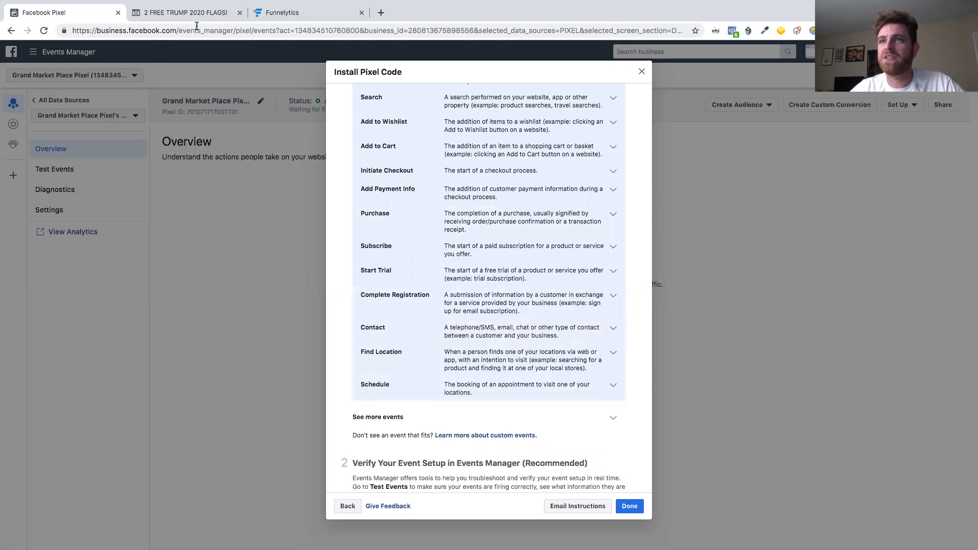
click(184, 15)
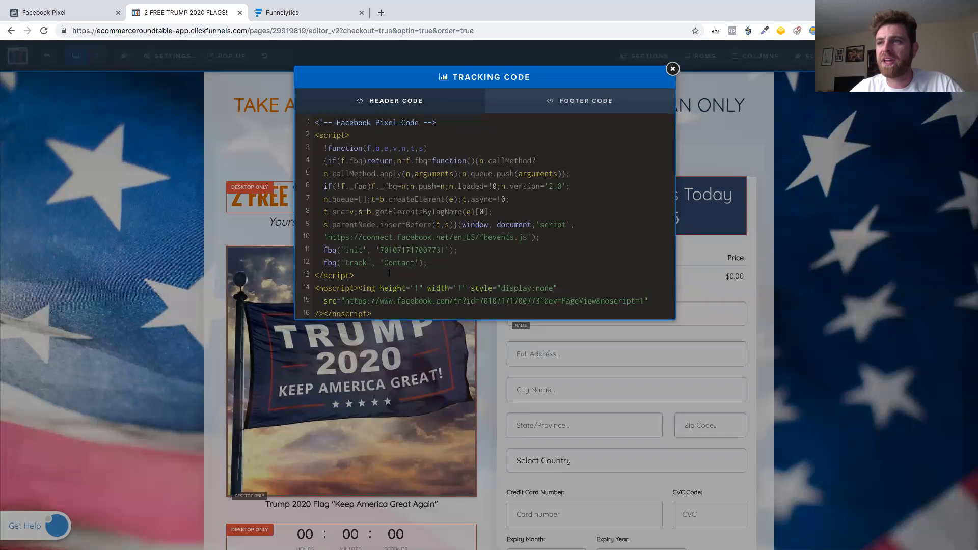
Save the Order Form, check its previewed event in Facebook Pixel Helper and return to the funnel steps.
click(672, 68)
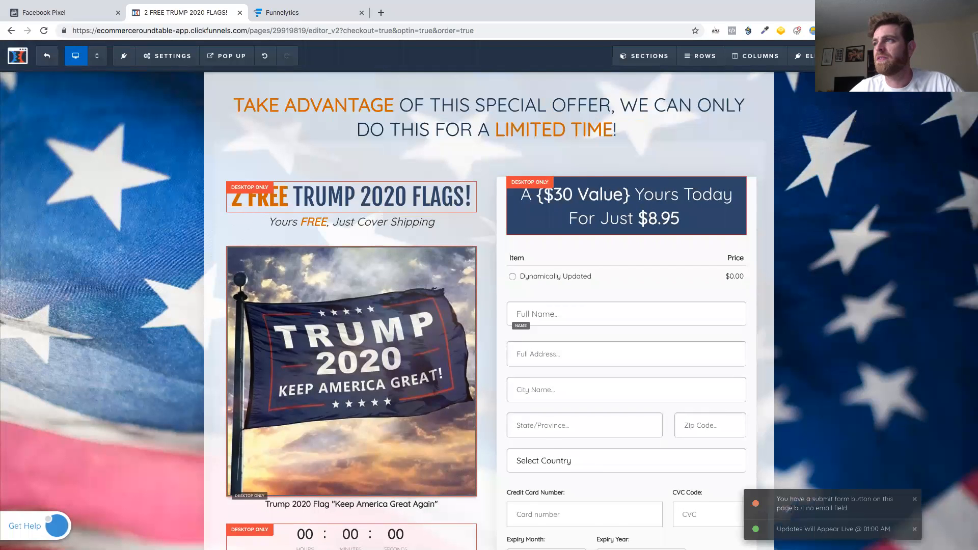
click(870, 56)
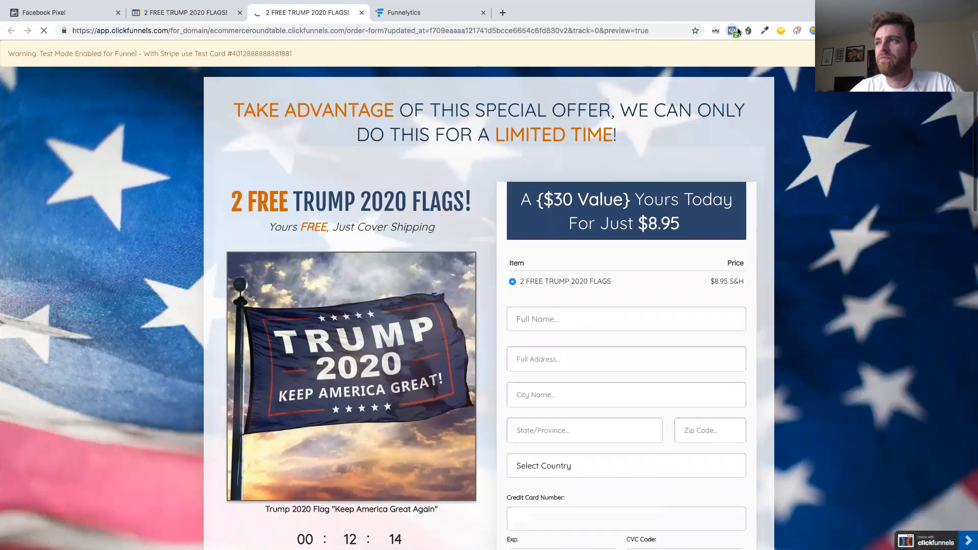
click(730, 33)
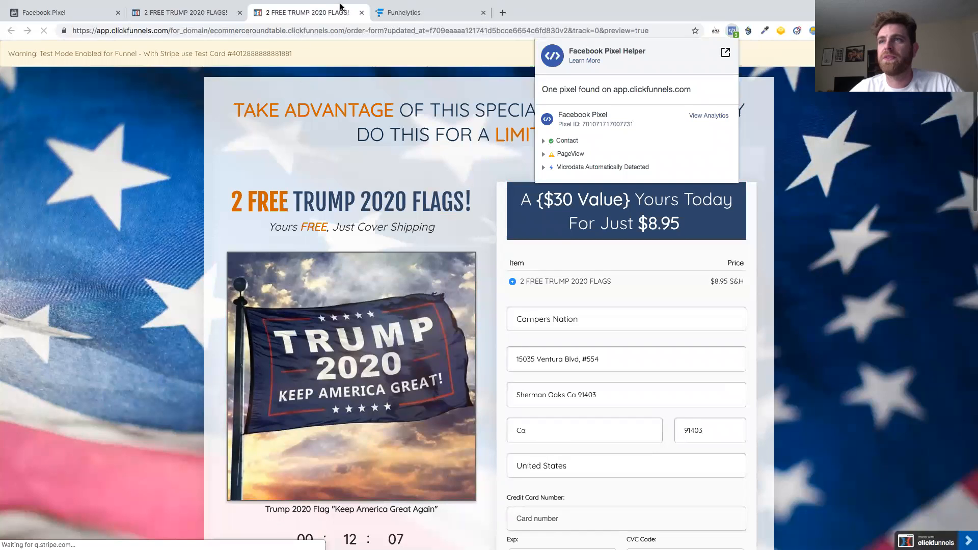
click(362, 12)
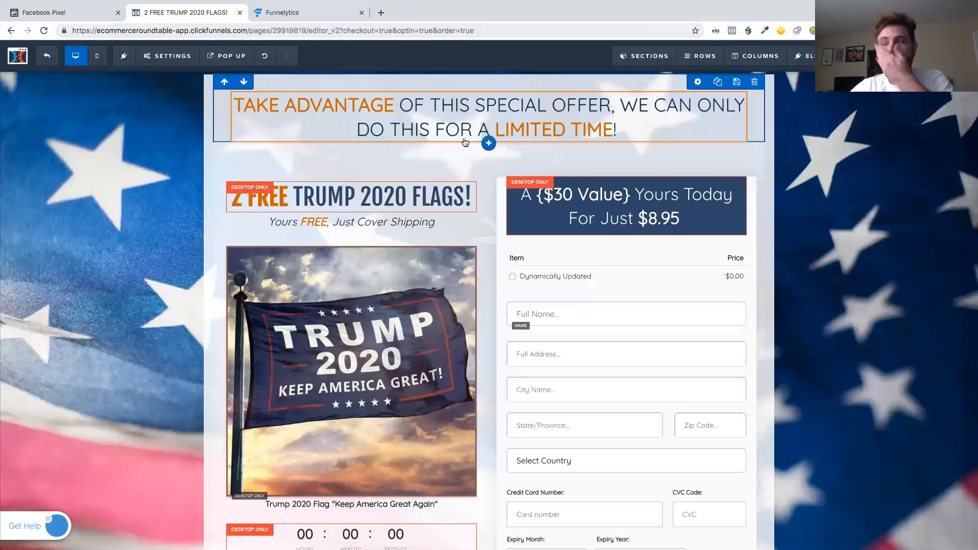
click(47, 61)
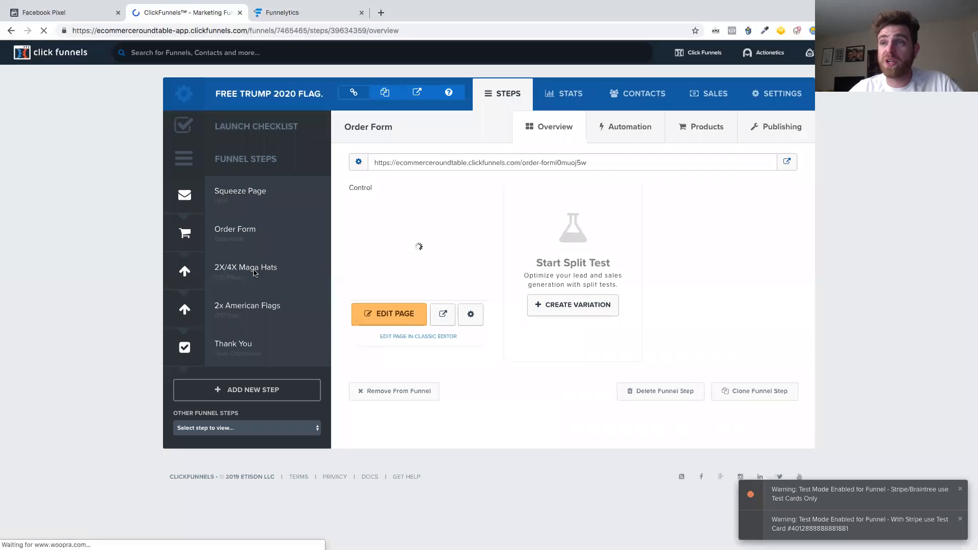
Open the 2X/4X Maga Hats page in the page editor and bring up its tracking header code.
click(241, 277)
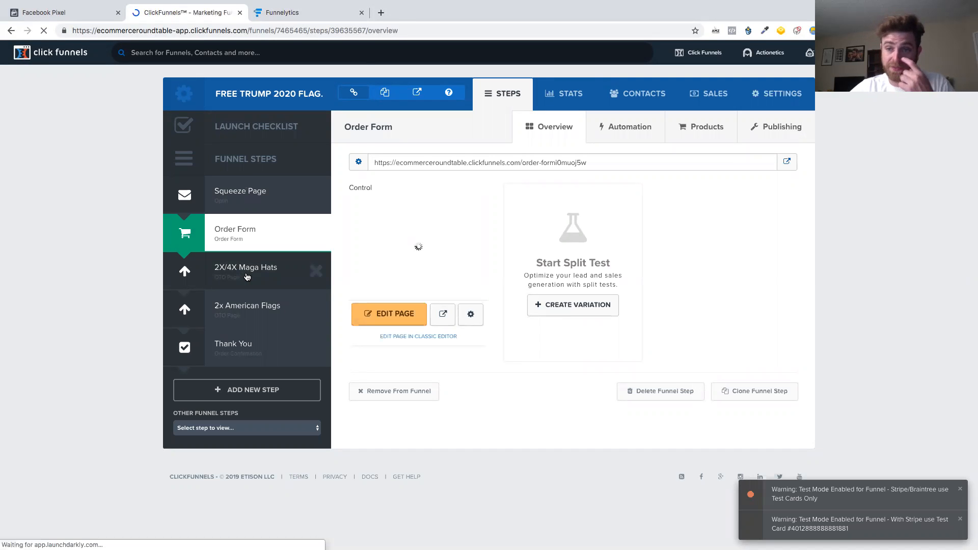
click(405, 321)
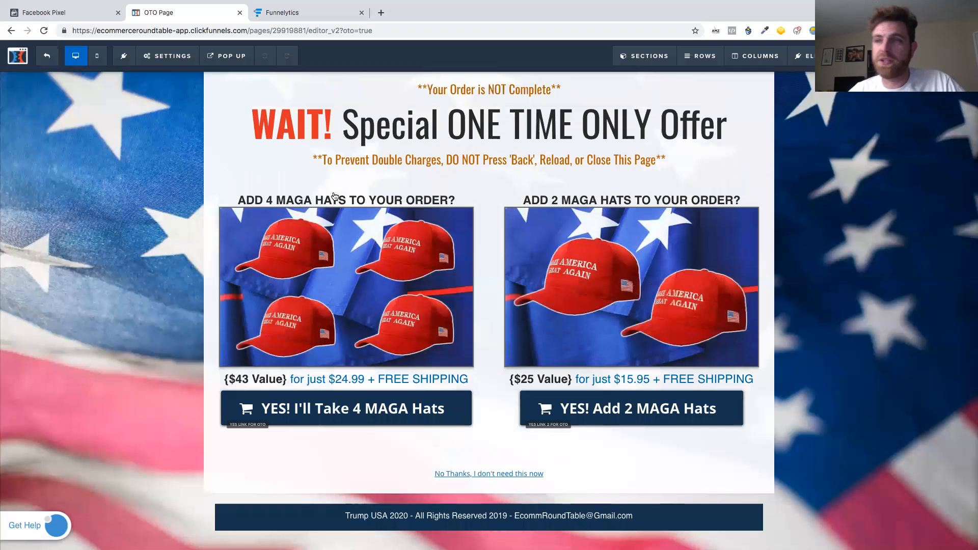
click(168, 56)
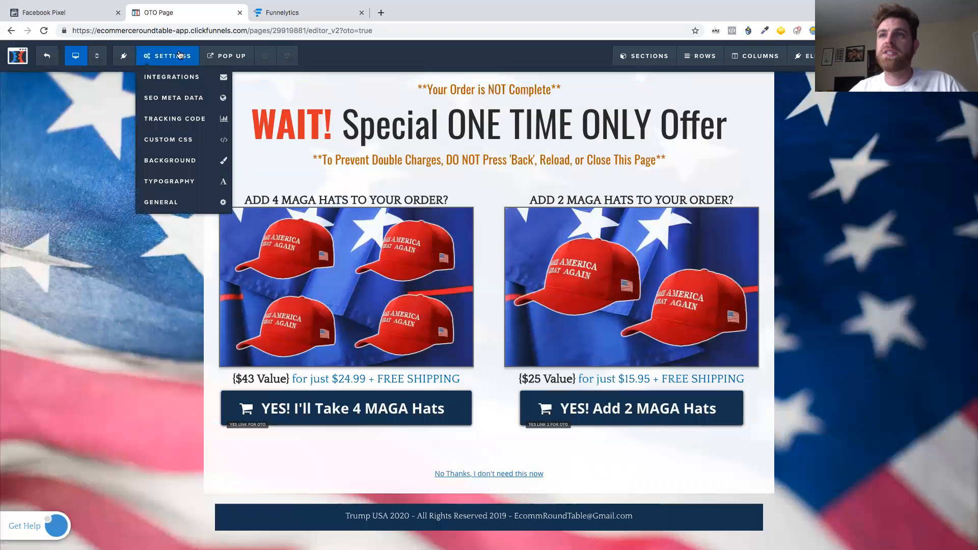
click(189, 121)
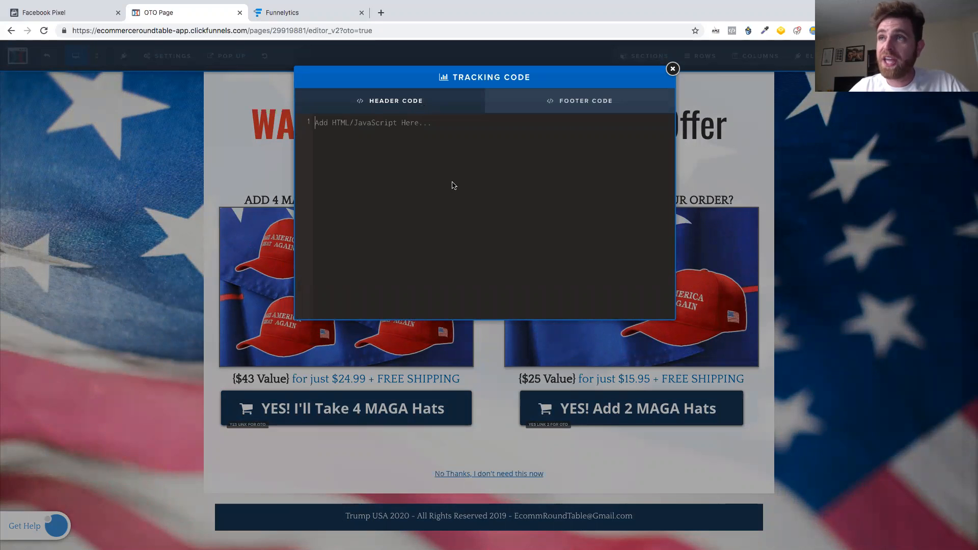
text(<script>   fbq('track', 'Purchase'); </script>)
text(v)
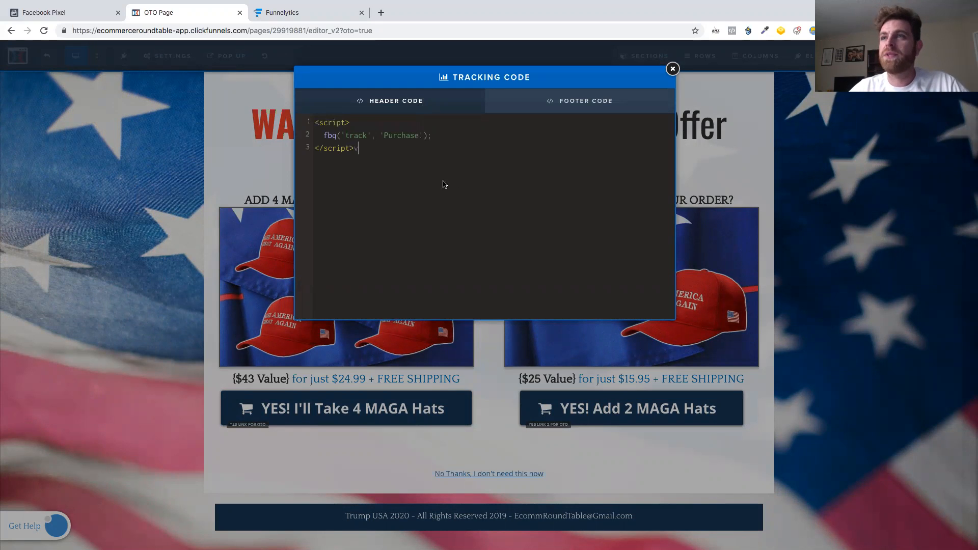
key(super+a)
key(BackSpace)
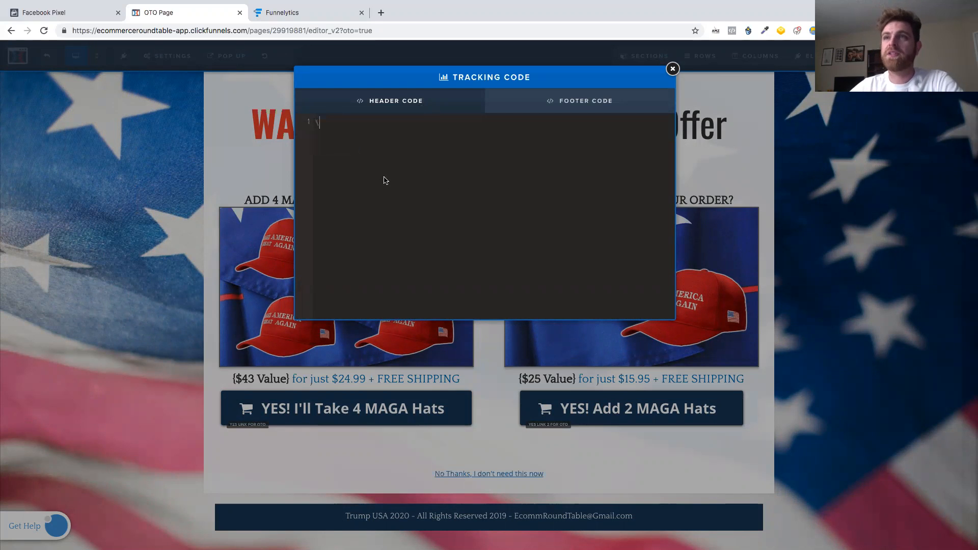
Go back to the Install Pixel instructions in Facebook Events Manager and copy the entire base pixel code.
click(80, 16)
scroll(403, 456, down, 1)
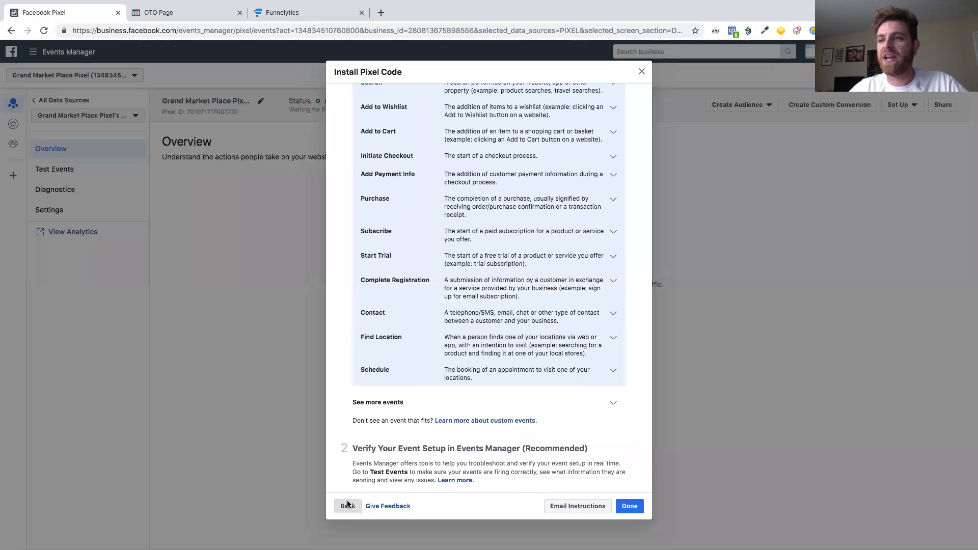
click(348, 506)
click(356, 393)
scroll(456, 441, down, 1)
click(468, 426)
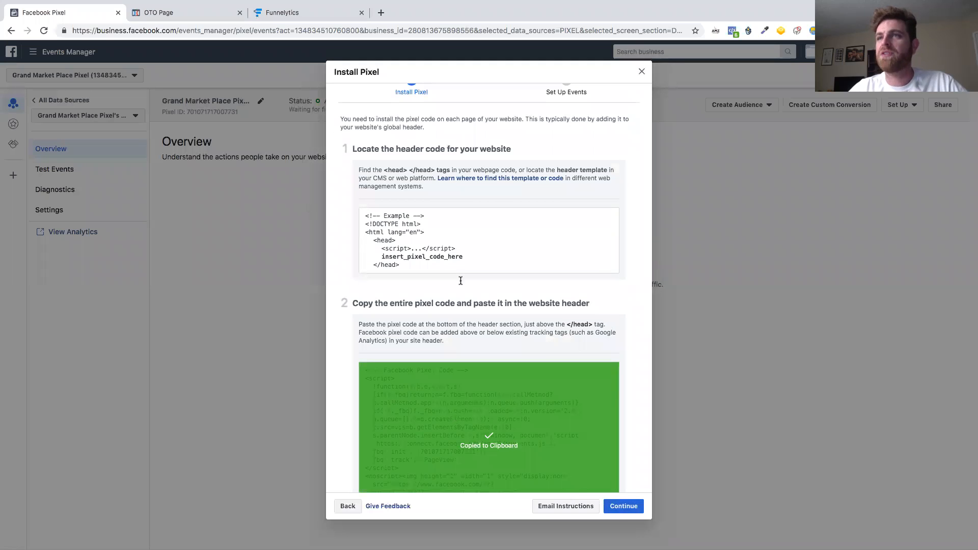
Reopen Facebook's manual event code instructions and look through the Ecommerce and Retail event list.
click(625, 505)
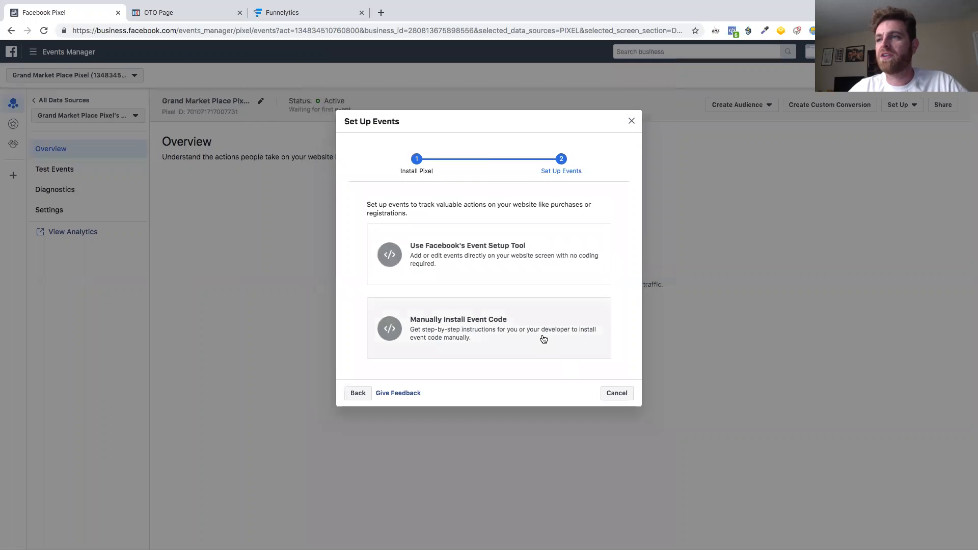
click(450, 324)
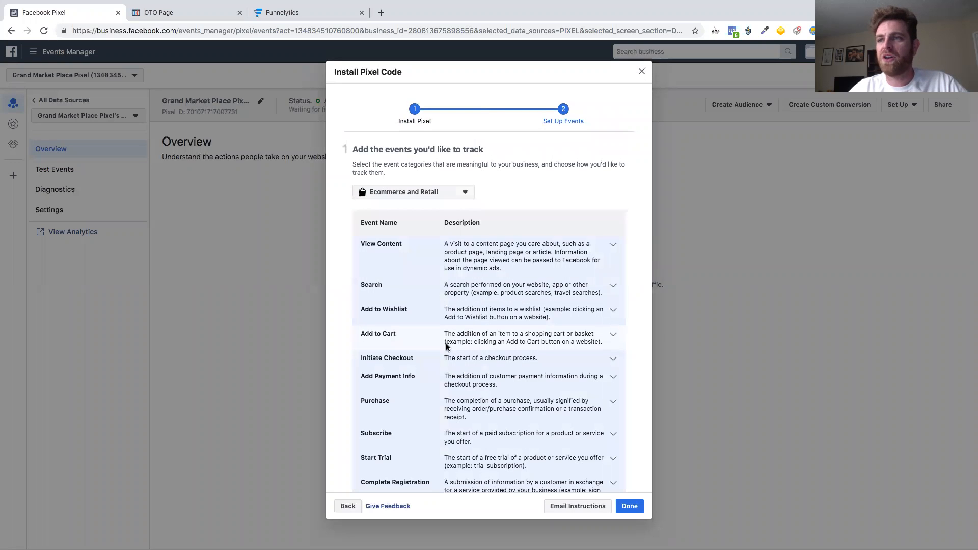
scroll(446, 347, down, 5)
scroll(447, 347, up, 2)
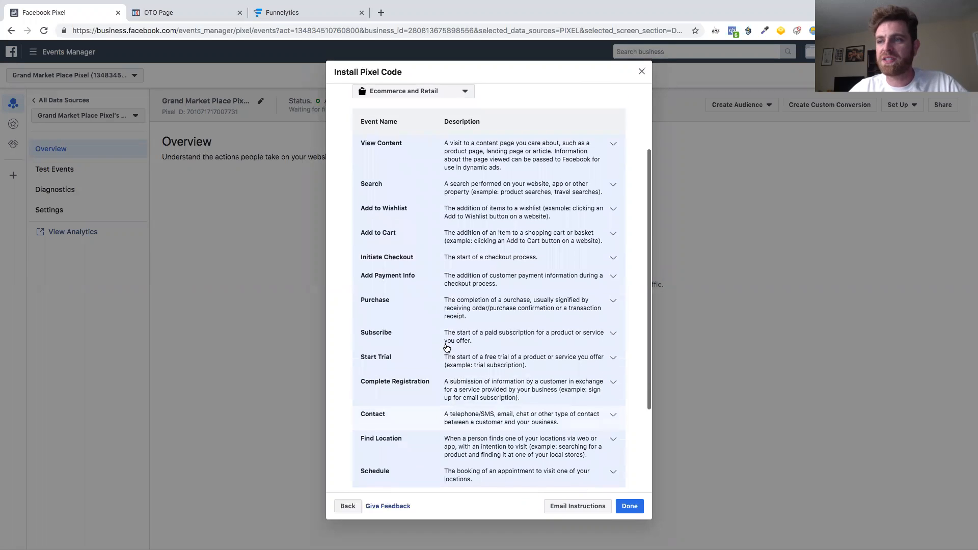
scroll(447, 344, down, 1)
scroll(367, 261, up, 5)
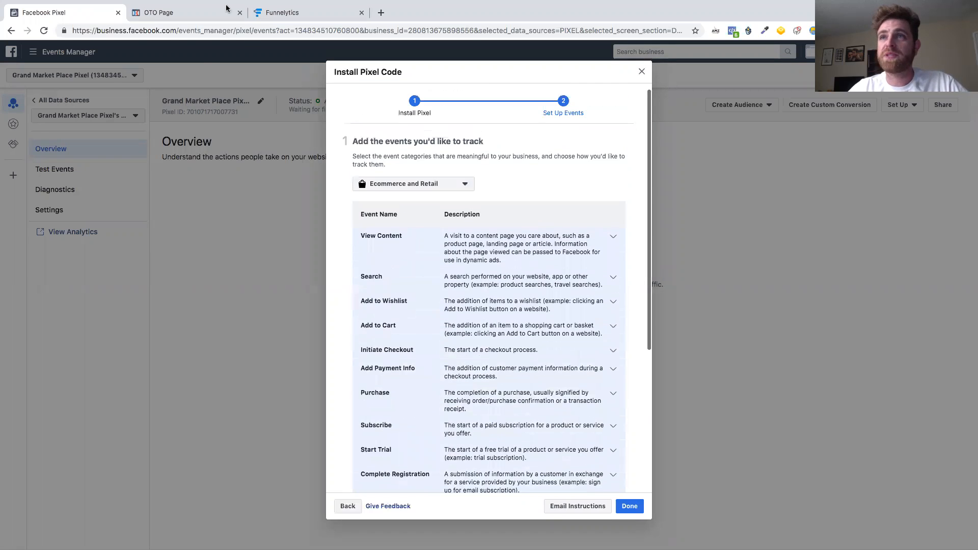
Paste the base pixel code into the Maga Hats page's header code and overwrite 'PageView' with the purchase event name.
click(184, 12)
key(super+v)
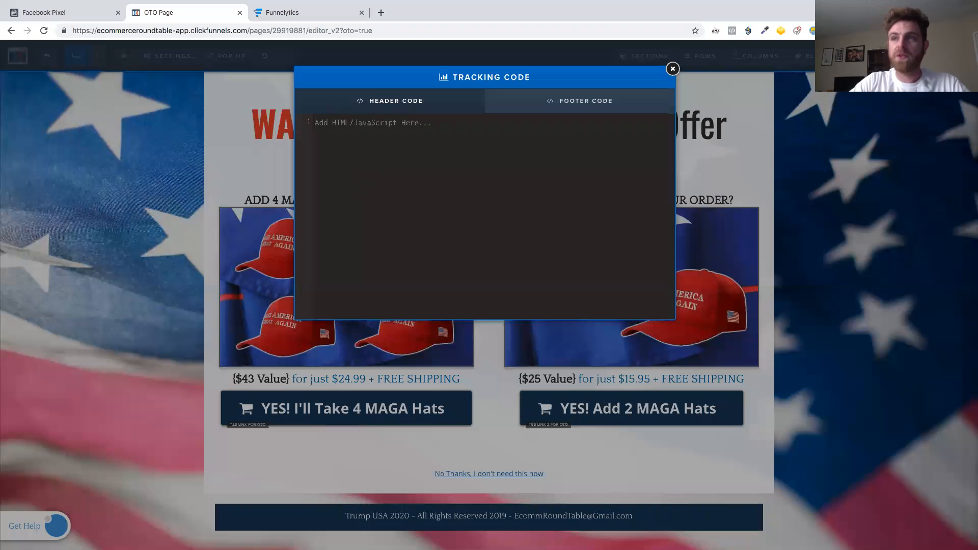
scroll(360, 181, up, 1)
drag(420, 255, 386, 255)
scroll(484, 217, down, 1)
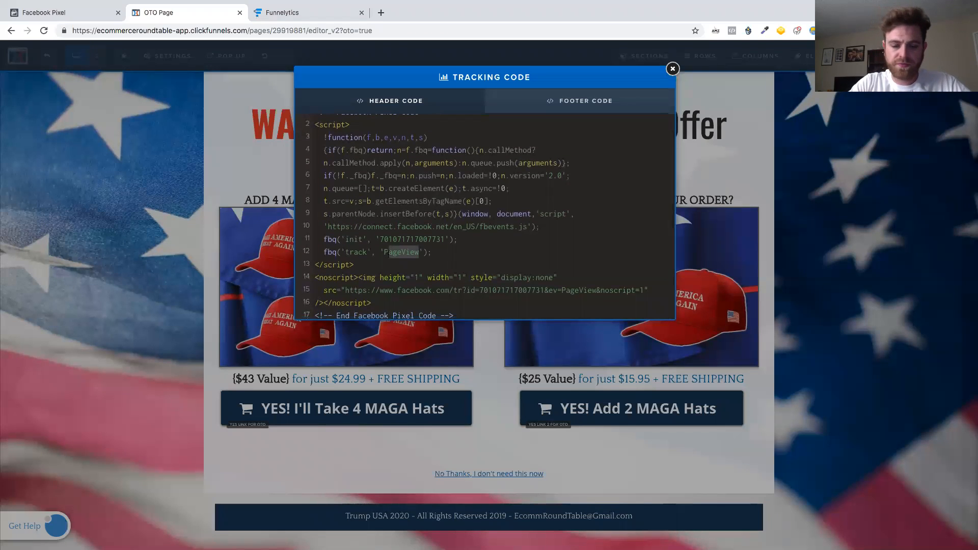
text(er)
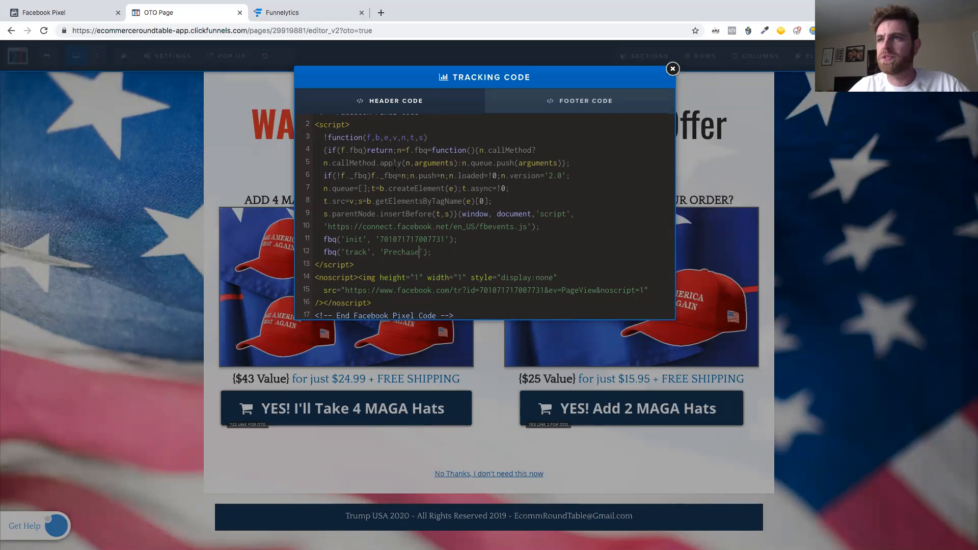
Check the event spelling in Facebook's list, correct the header code's fbq('track') event to 'Purchase' and close the tracking code.
click(68, 12)
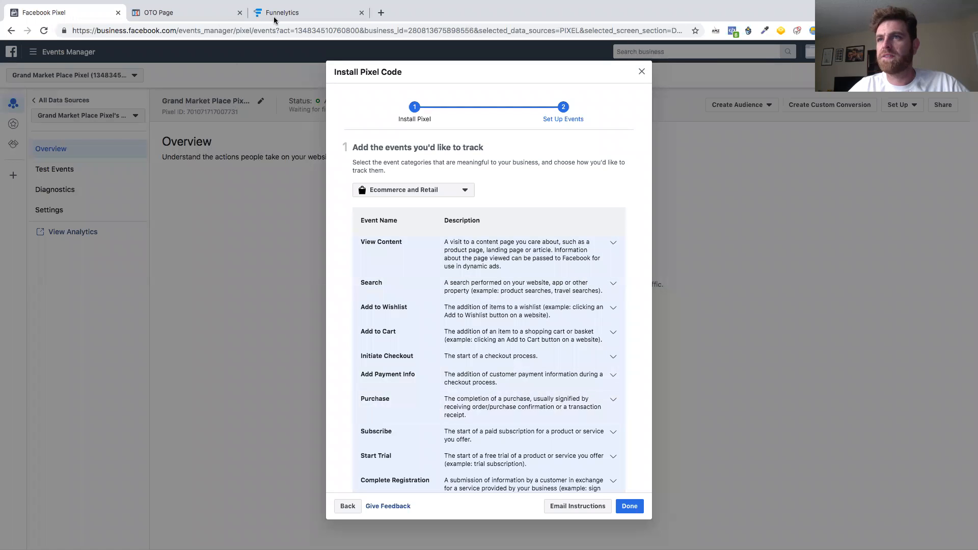
key(ctrl+Tab)
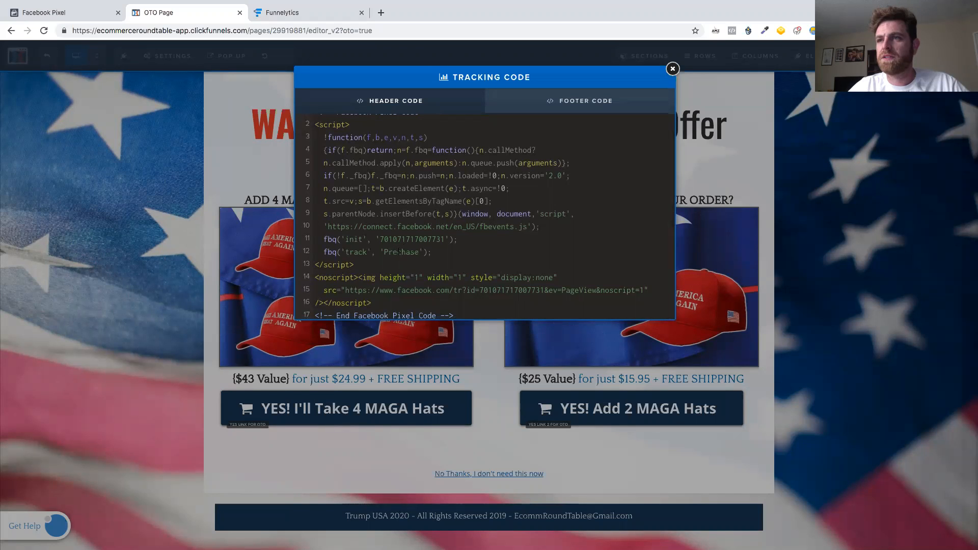
key(BackSpace)
key(BackSpace)
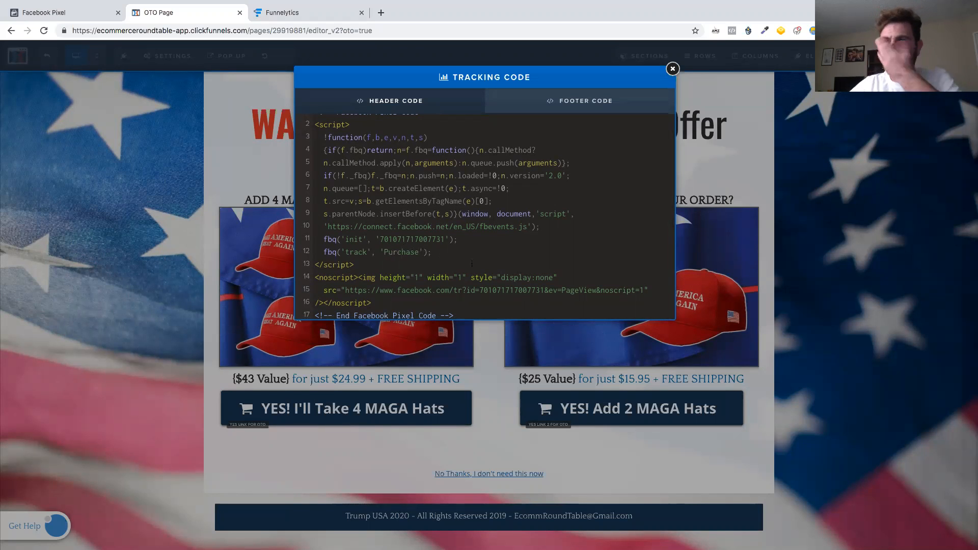
click(90, 15)
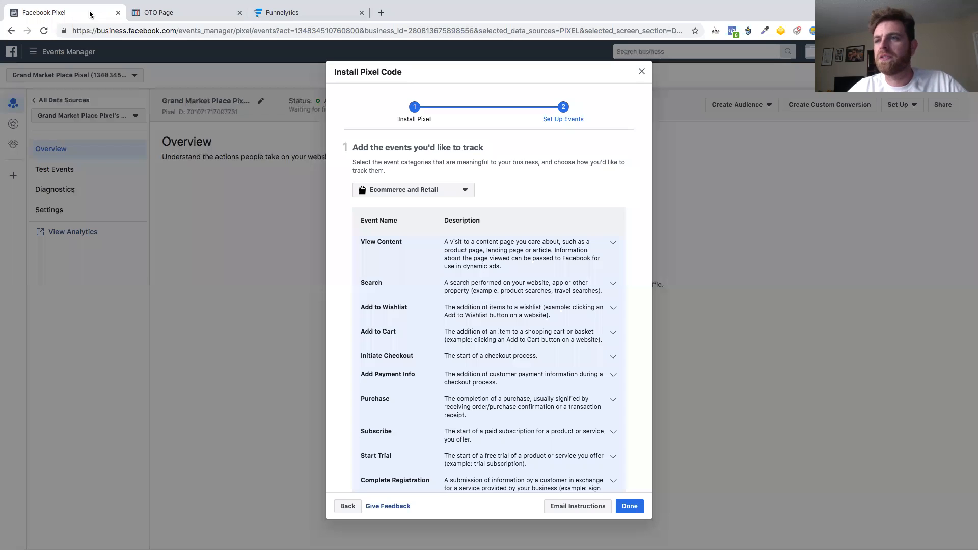
click(205, 15)
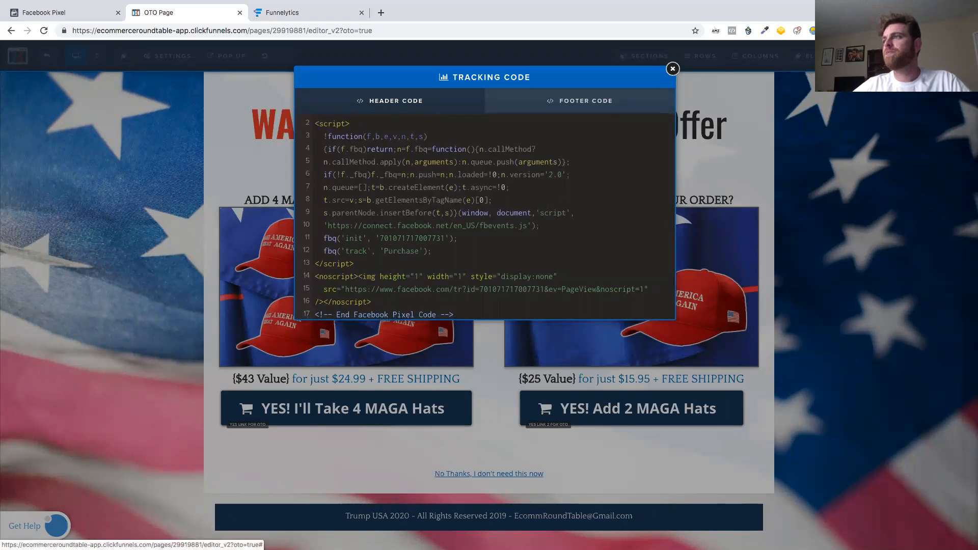
click(672, 68)
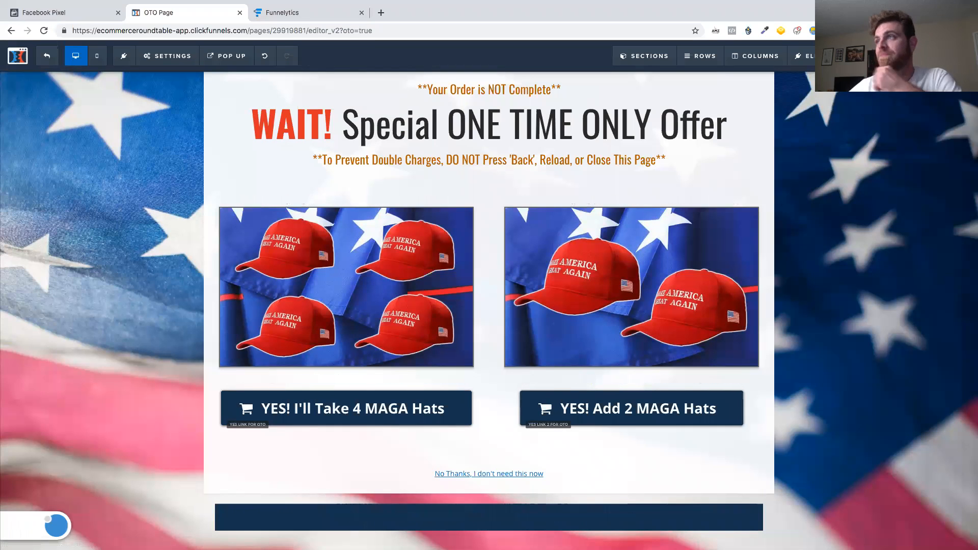
Save and preview the Maga Hats page, check its events in Facebook Pixel Helper and close the preview.
click(884, 56)
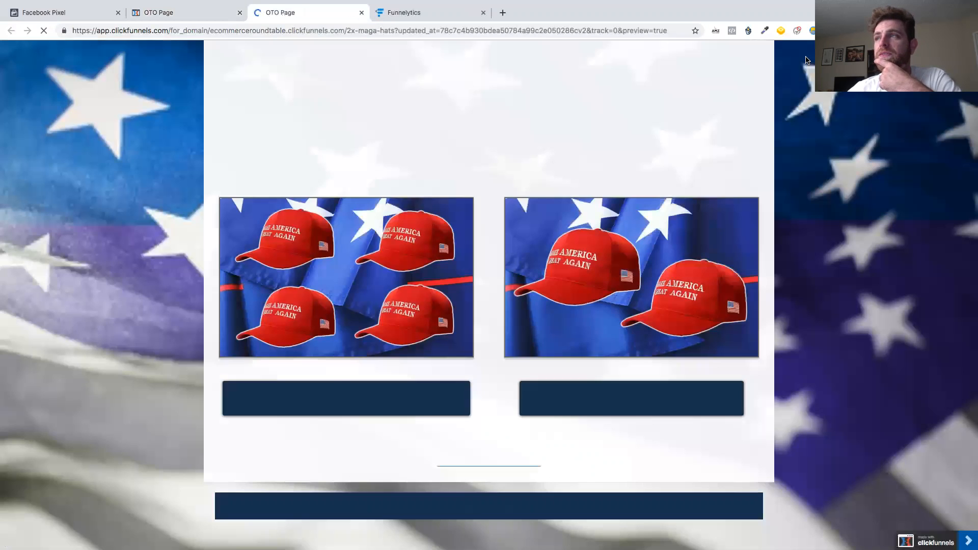
click(733, 34)
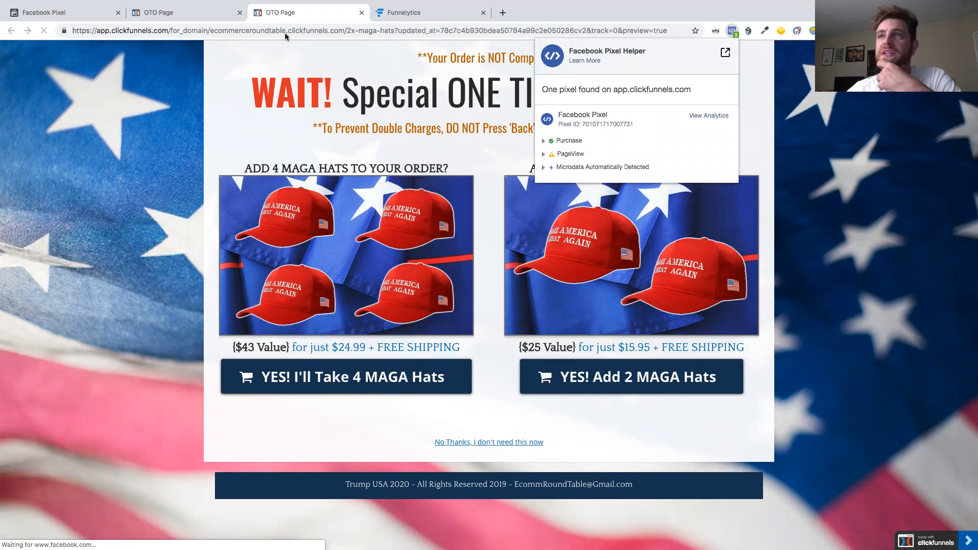
click(362, 13)
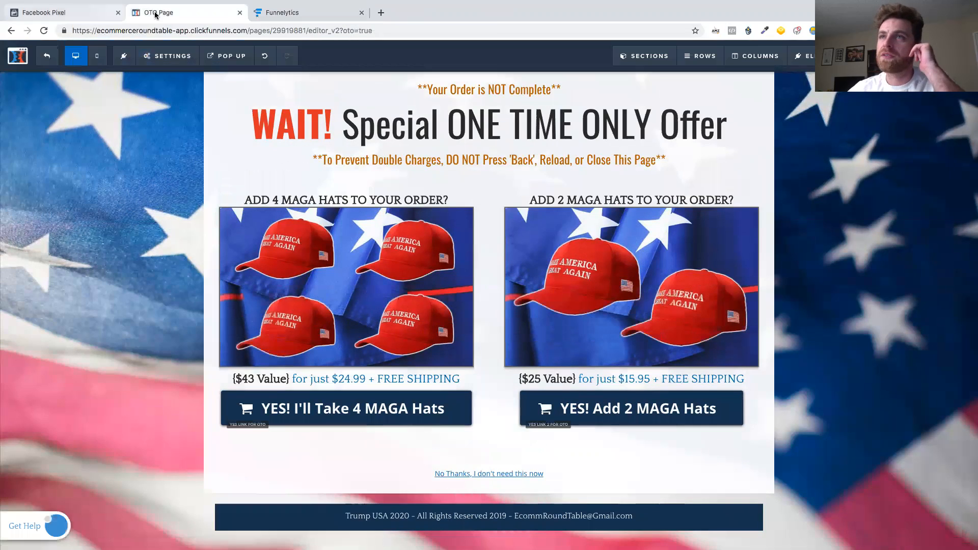
Switch to Funnelytics and review the funnel map from the opt-in page through the order, upsell and thank-you pages.
click(263, 20)
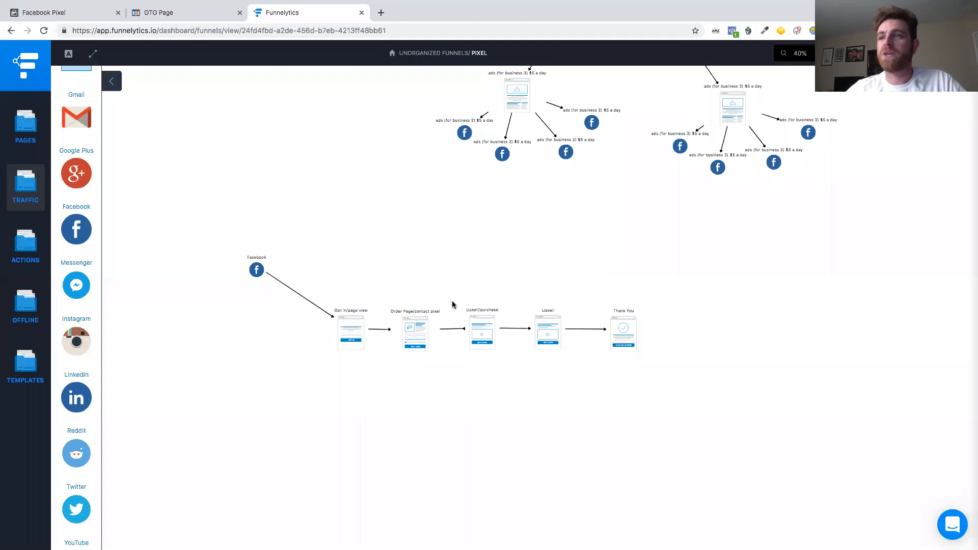
click(352, 318)
drag(423, 266, 429, 400)
drag(482, 296, 482, 396)
drag(679, 374, 511, 295)
scroll(415, 215, up, 1)
click(610, 258)
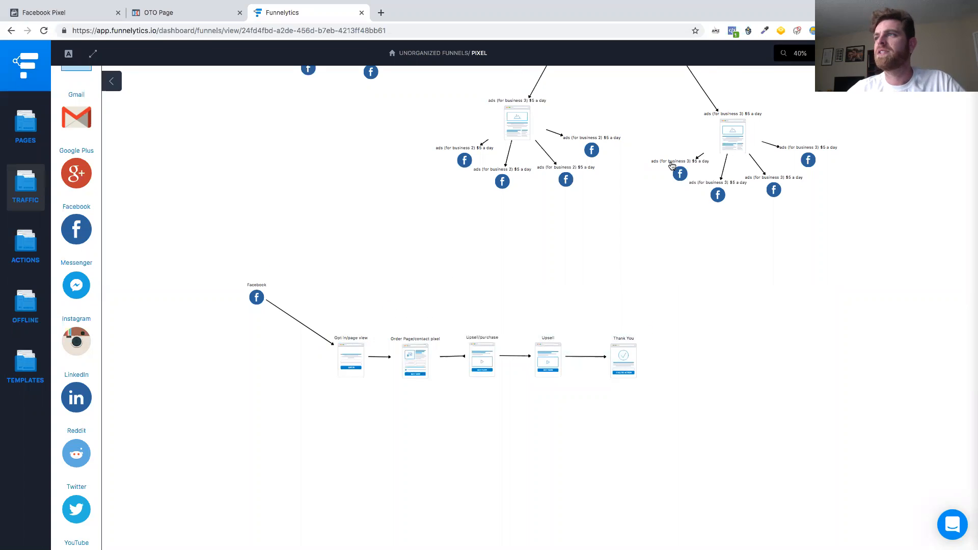
Finish the pixel event instructions in Facebook Events Manager and review the pixel's Test Events and Overview pages.
click(197, 15)
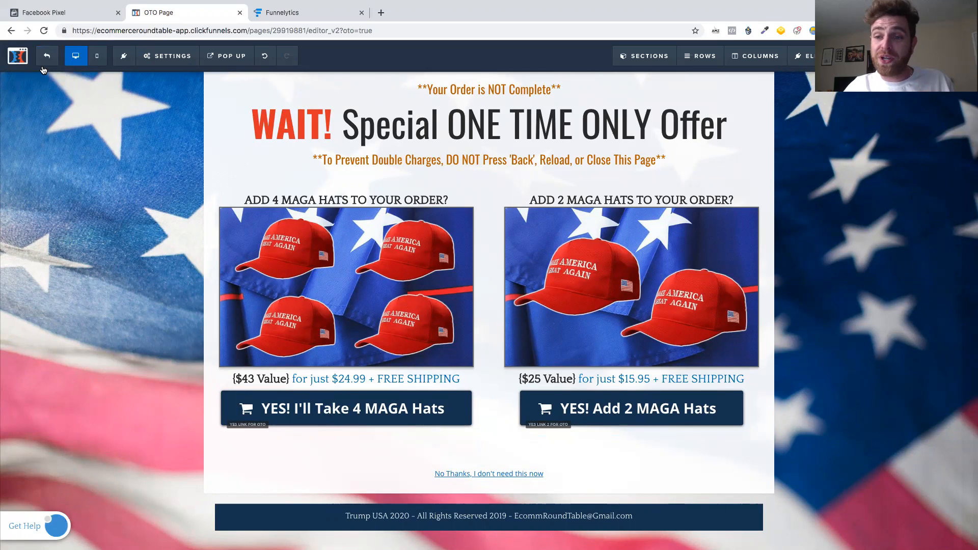
click(70, 14)
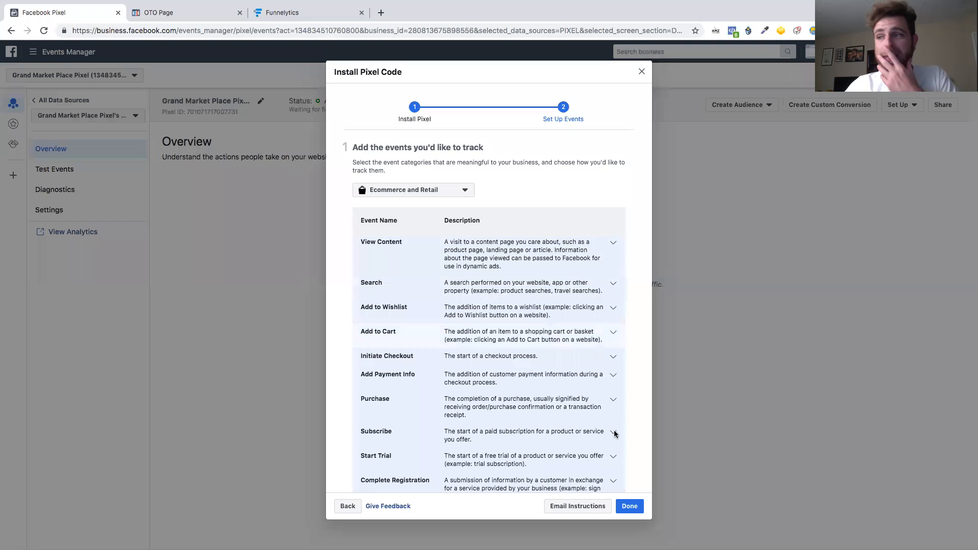
click(632, 507)
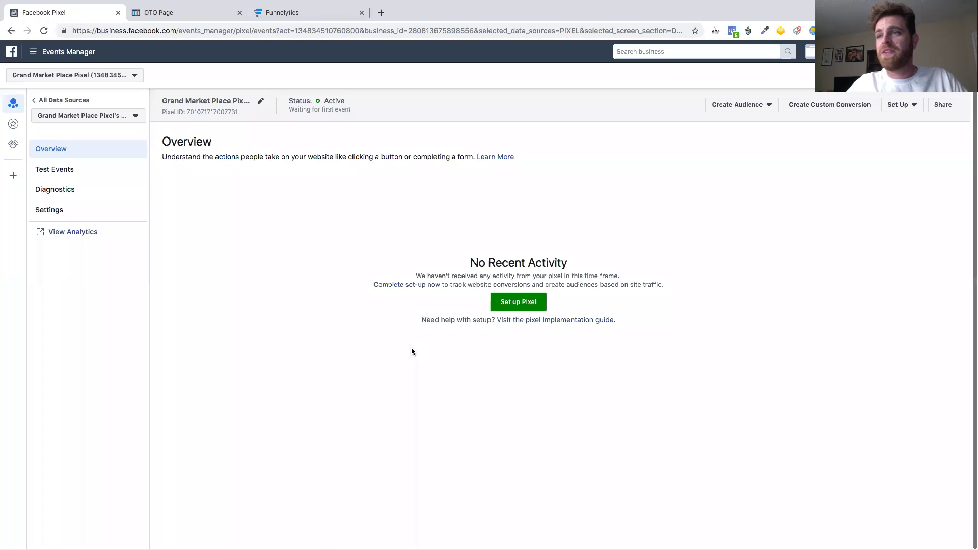
click(66, 176)
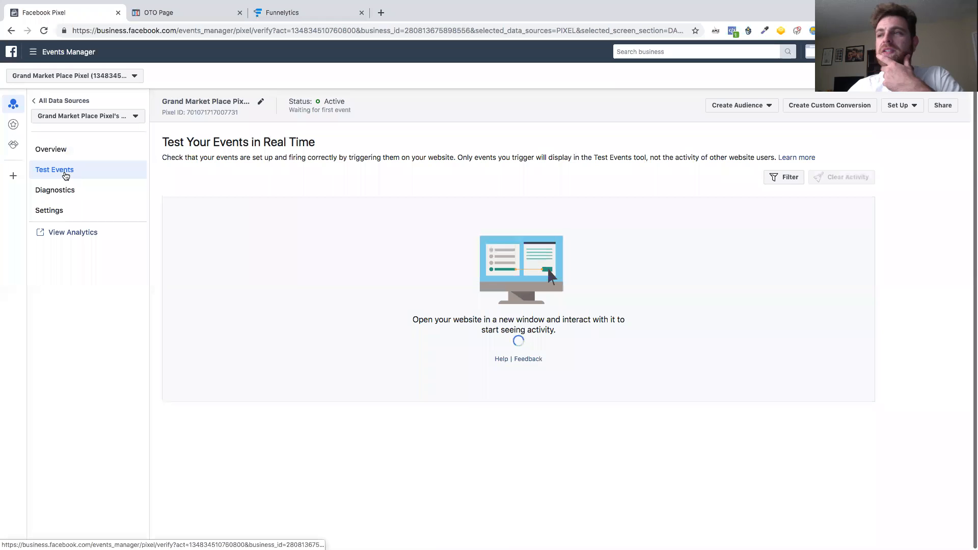
click(61, 151)
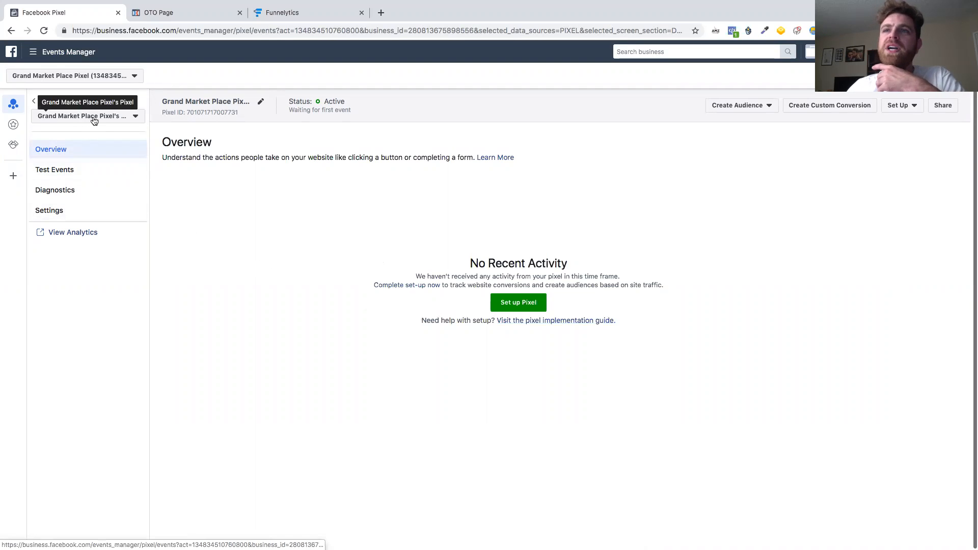
click(236, 115)
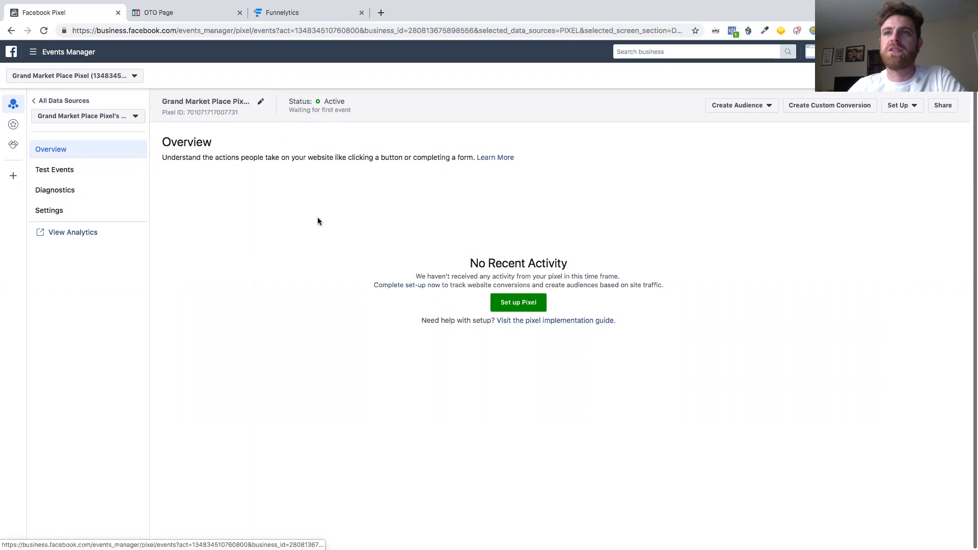
Return to all data sources, find the Grand Market Place pixel through the search field and open its overview.
click(76, 101)
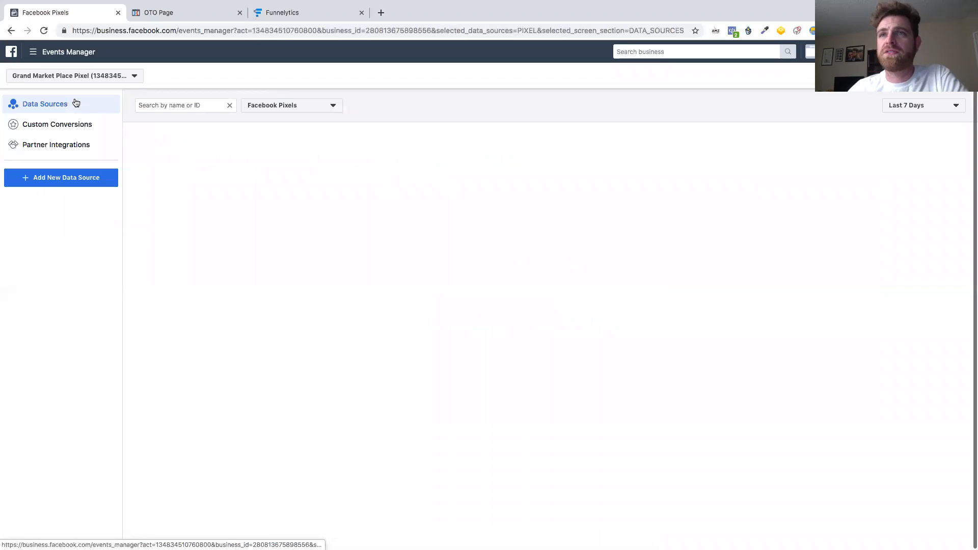
click(198, 106)
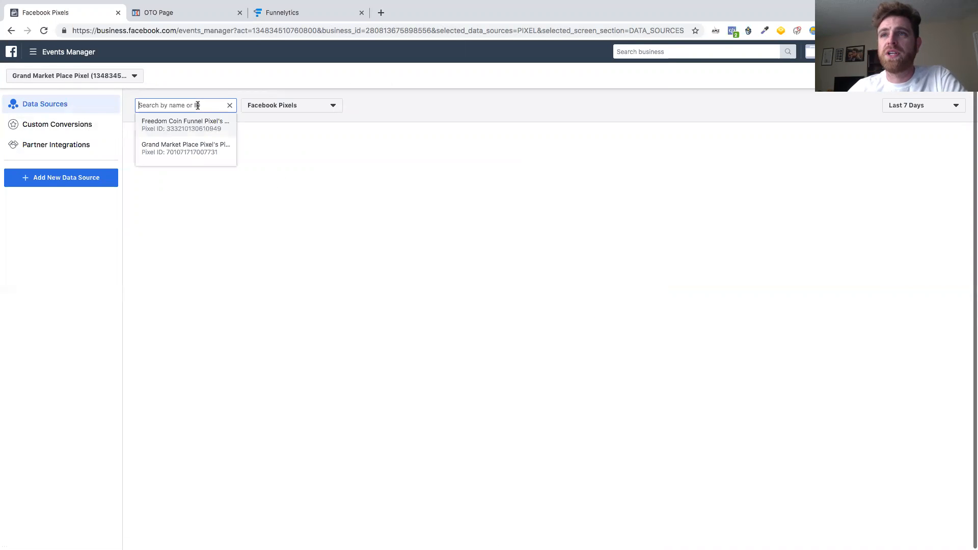
click(201, 153)
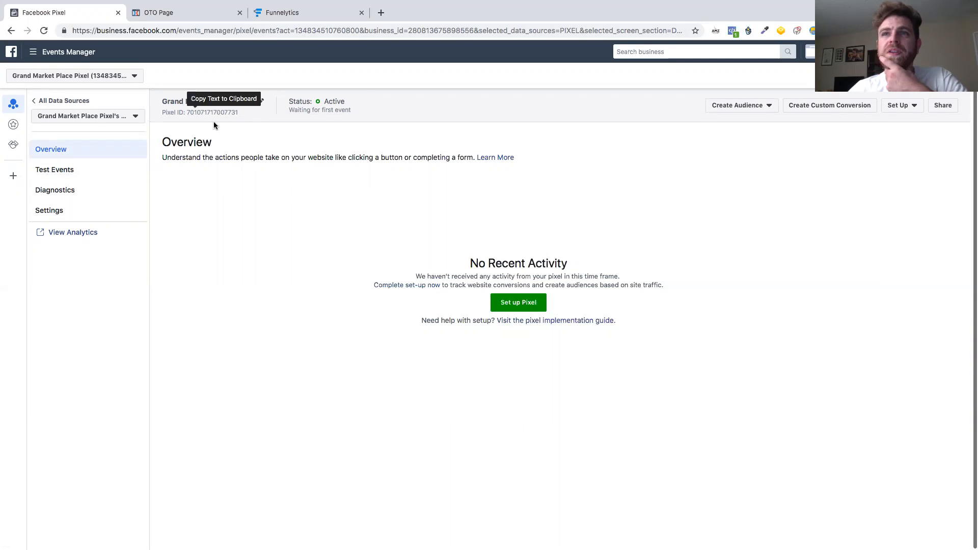
Reopen the Grand Market Place pixel from the data sources and check its Diagnostics, Test Events and Overview pages.
click(14, 106)
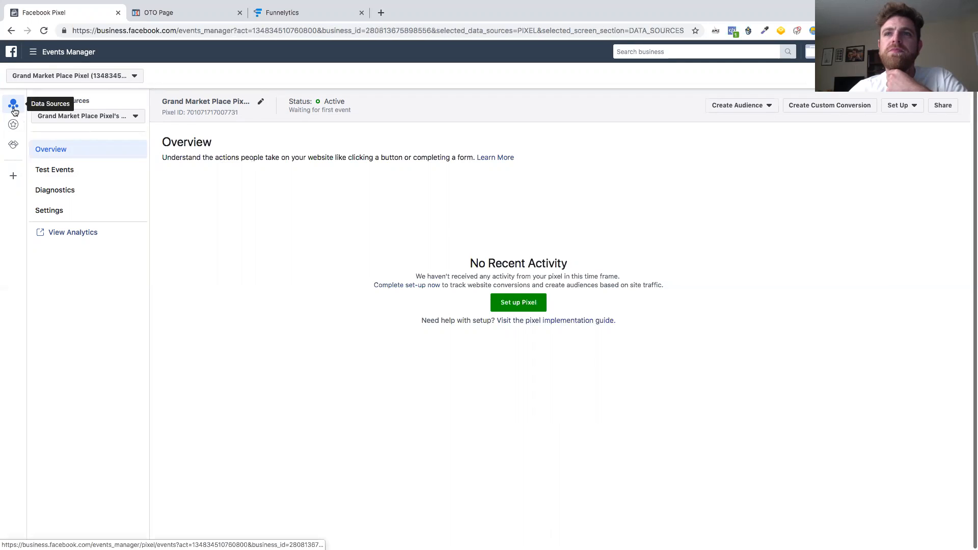
click(215, 105)
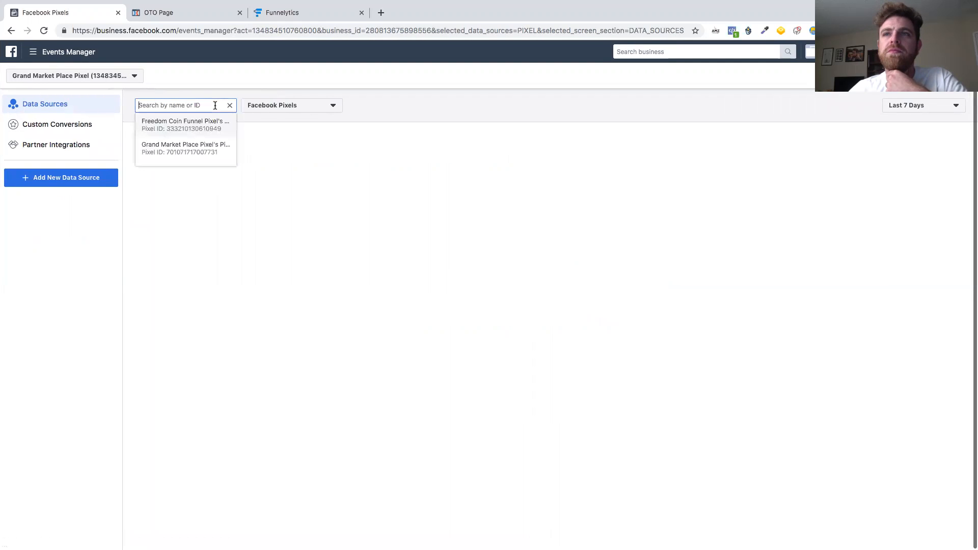
click(208, 150)
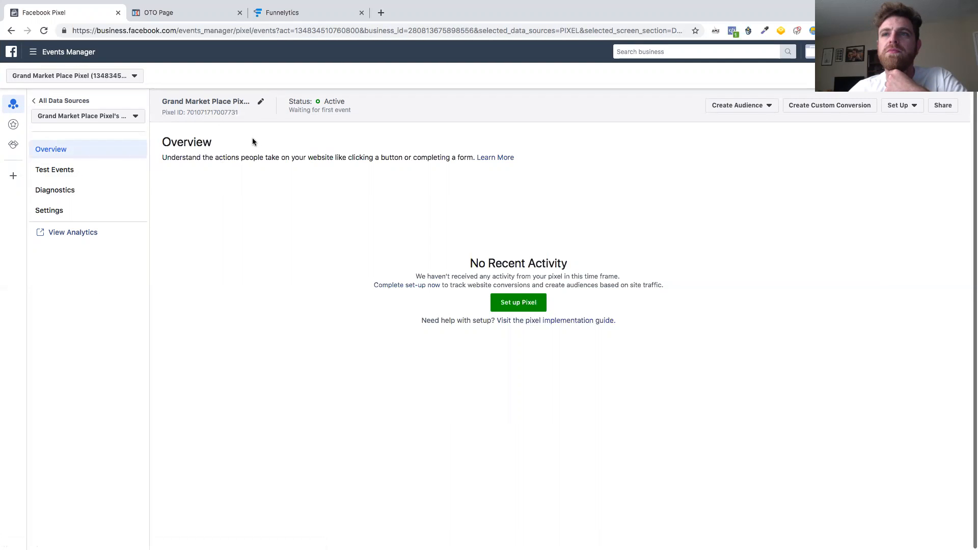
click(84, 192)
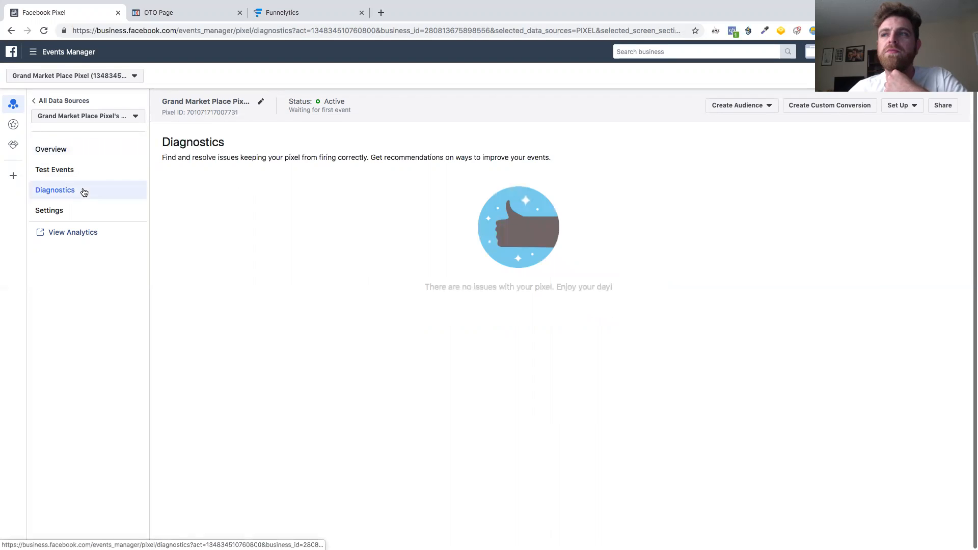
click(81, 171)
click(77, 153)
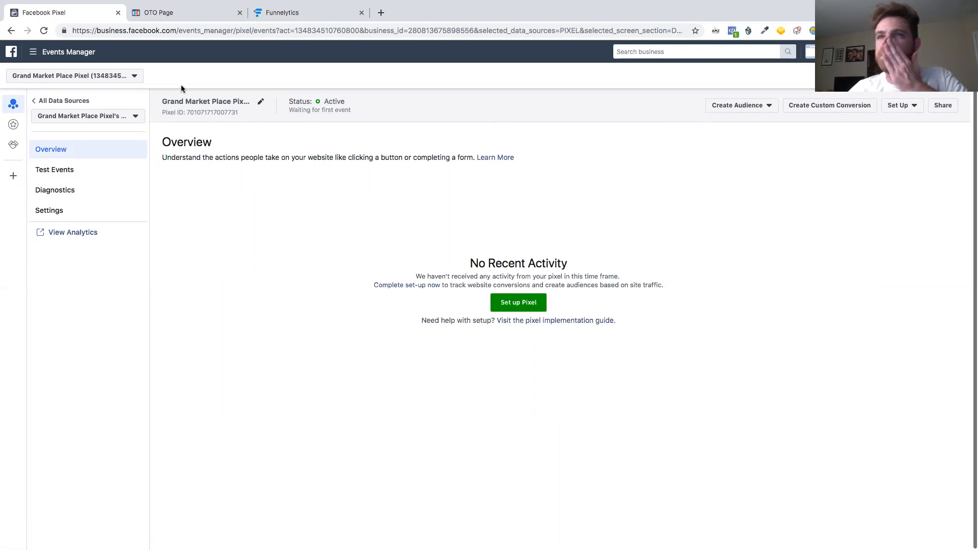
Reselect the Grand Market Place Pixel ad account and open that pixel's overview to review its received events.
click(113, 79)
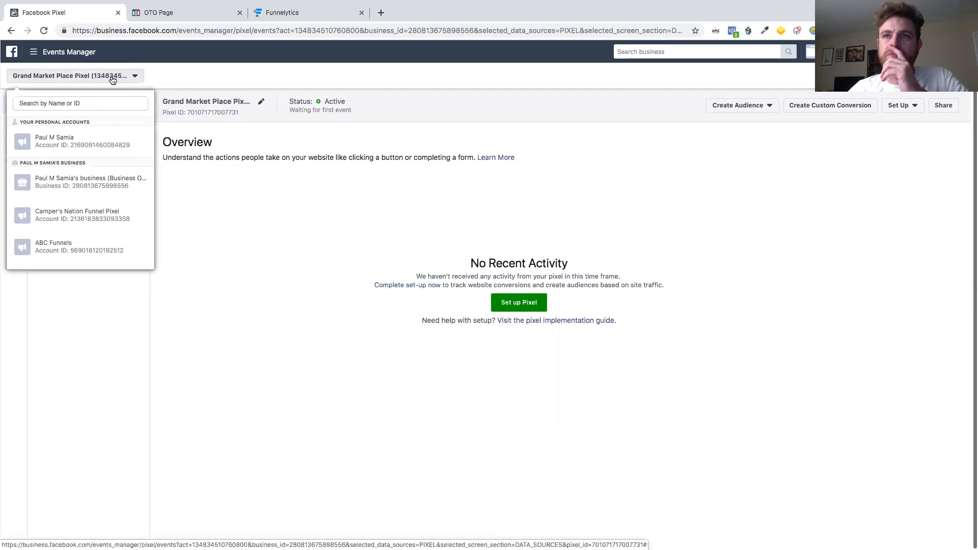
scroll(126, 188, down, 5)
click(109, 227)
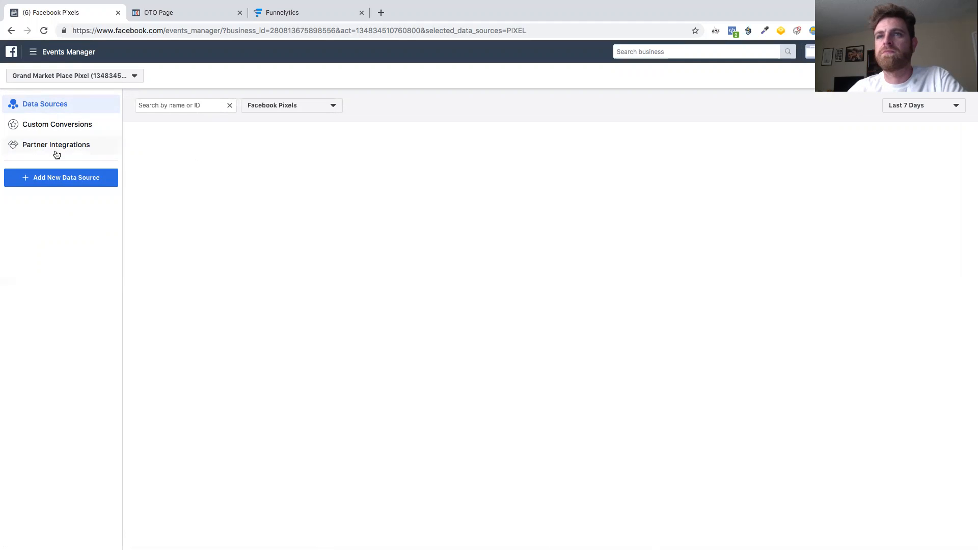
click(198, 105)
click(197, 152)
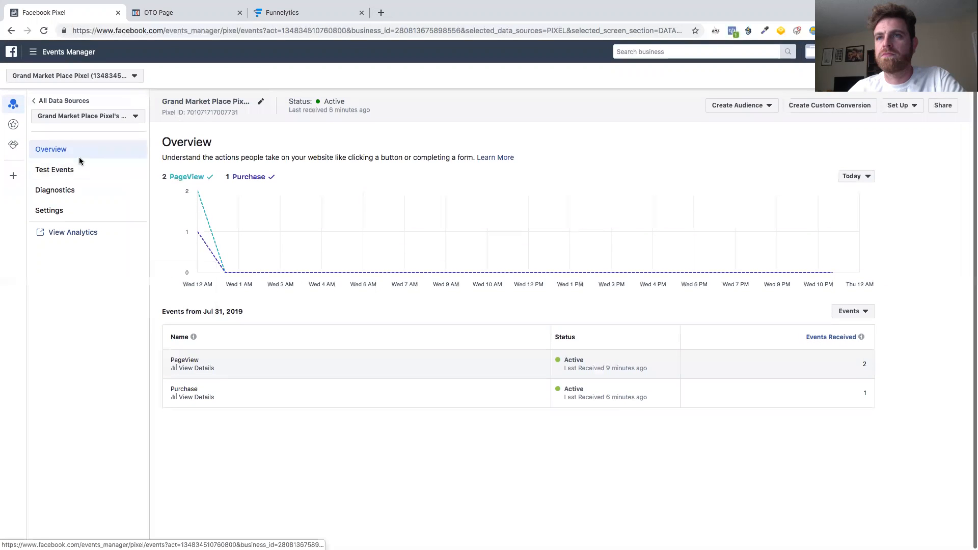
Exit the ClickFunnels OTO page editor to the funnel steps, and reopen the Grand Market Place pixel's overview in Facebook Events Manager.
click(192, 12)
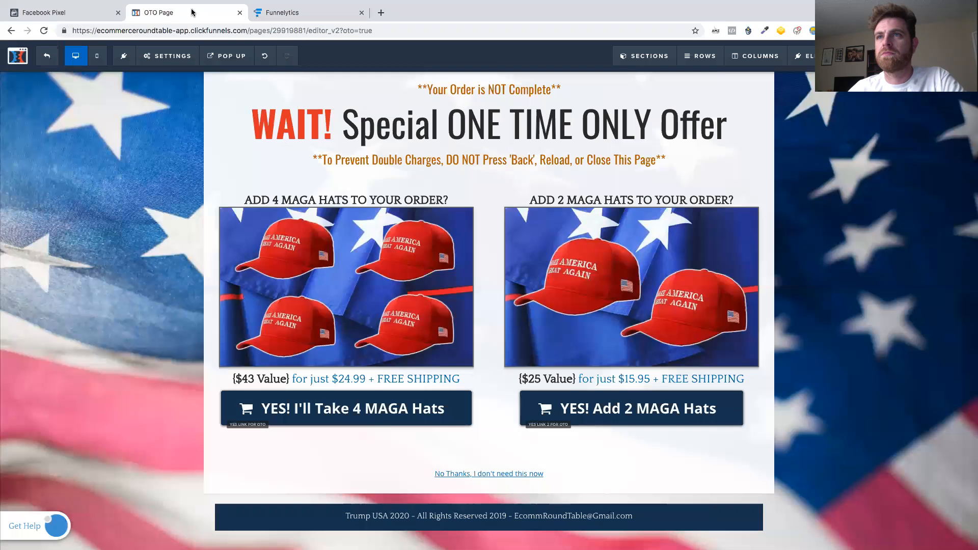
click(51, 58)
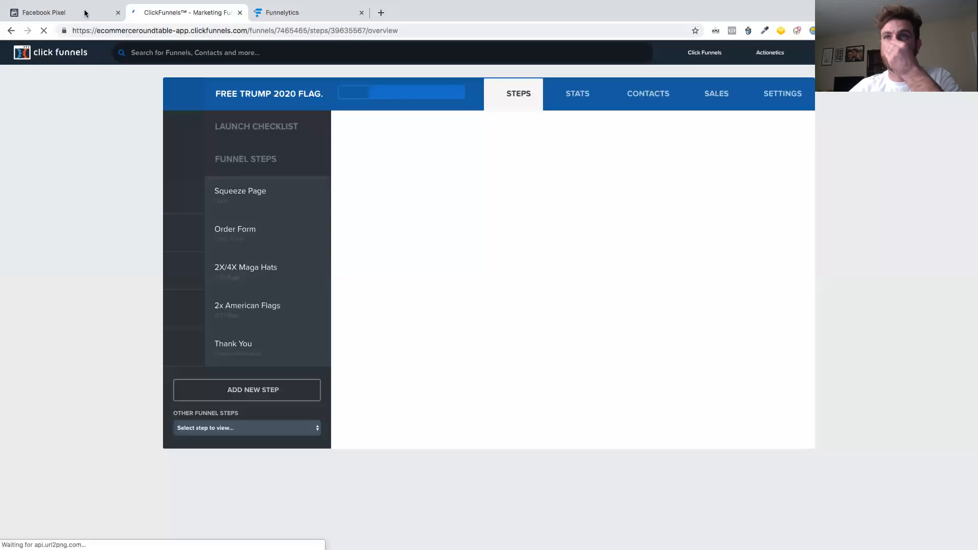
click(85, 13)
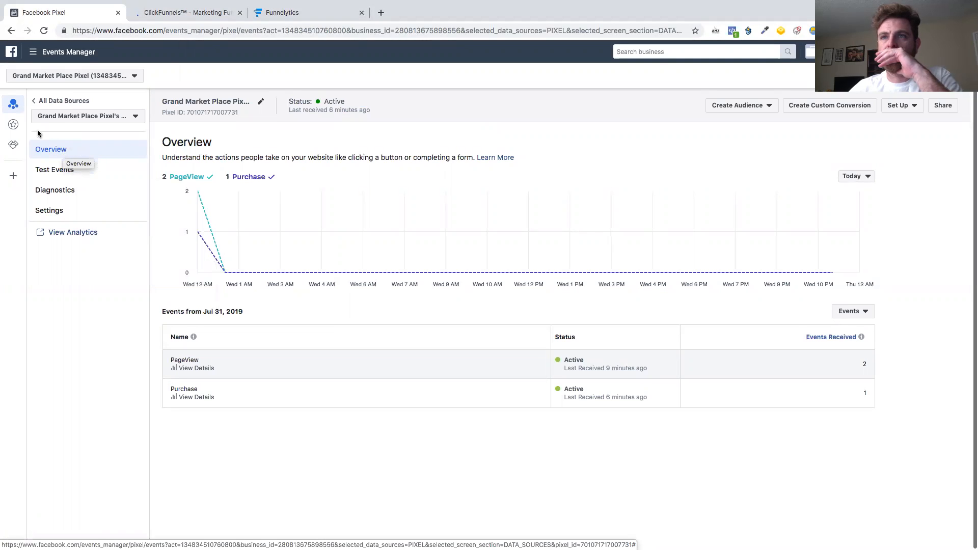
click(87, 54)
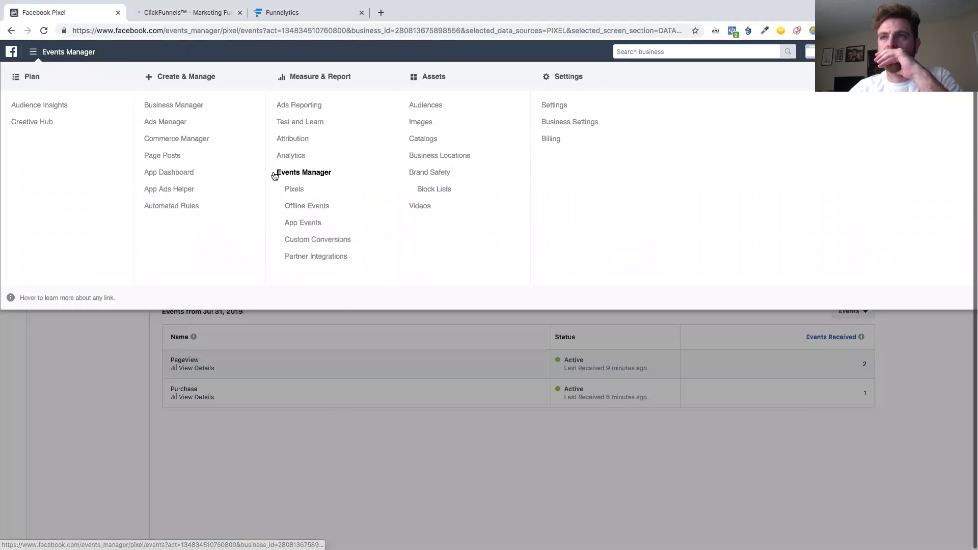
click(294, 189)
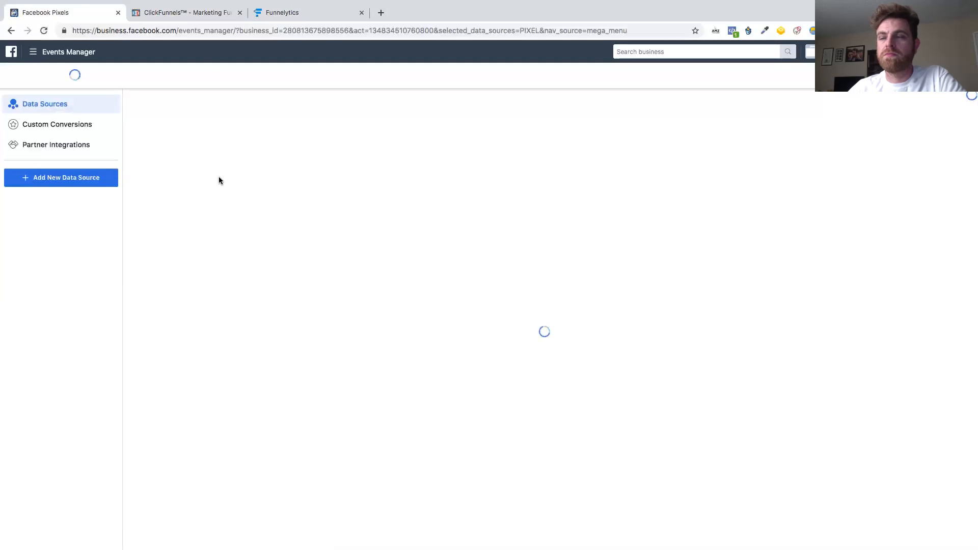
click(208, 107)
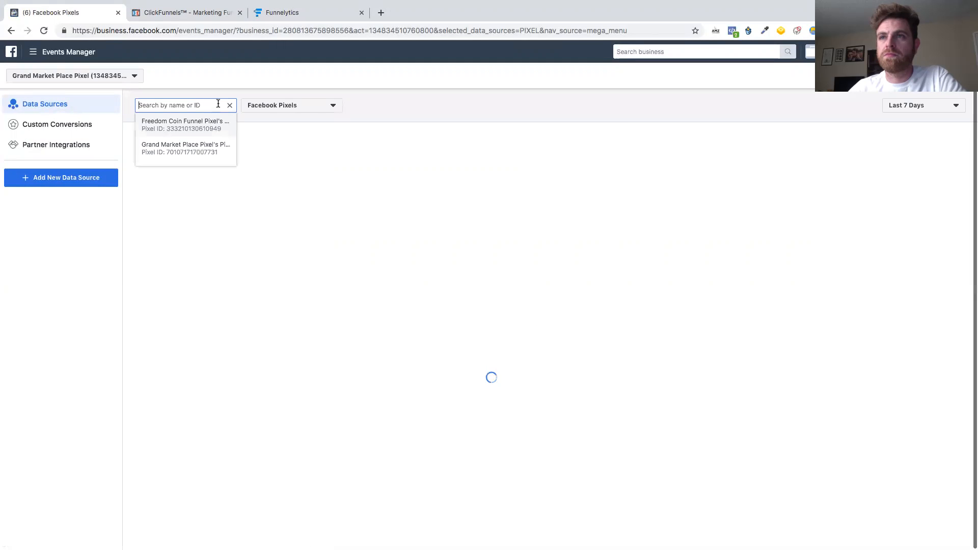
click(194, 147)
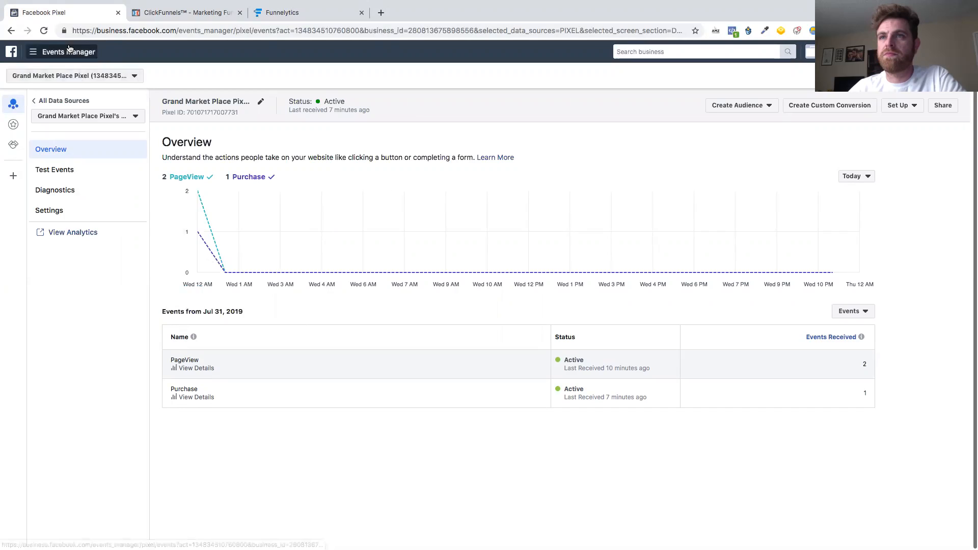
Reload the Pixels list in Events Manager and open the Grand Market Place pixel again to examine its updated event activity.
click(33, 51)
click(295, 190)
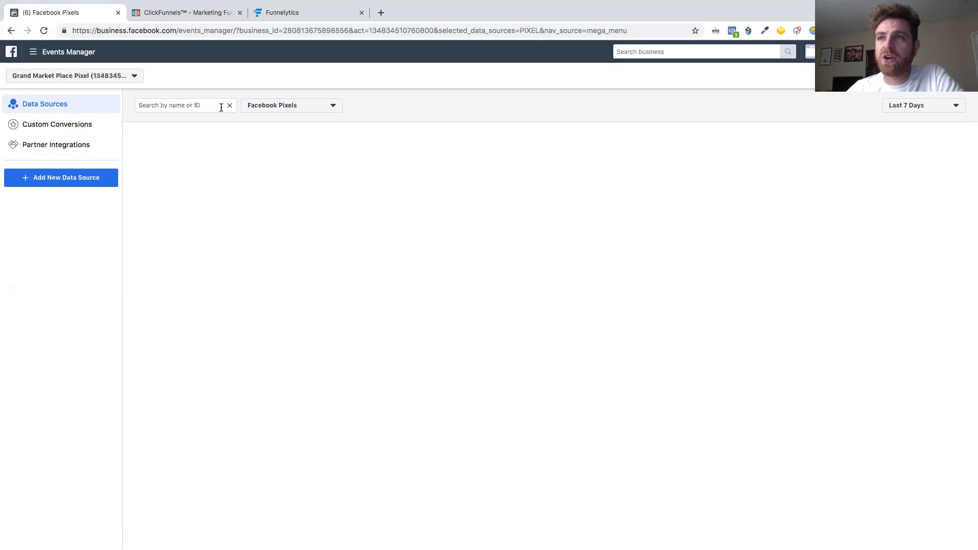
click(203, 105)
click(190, 148)
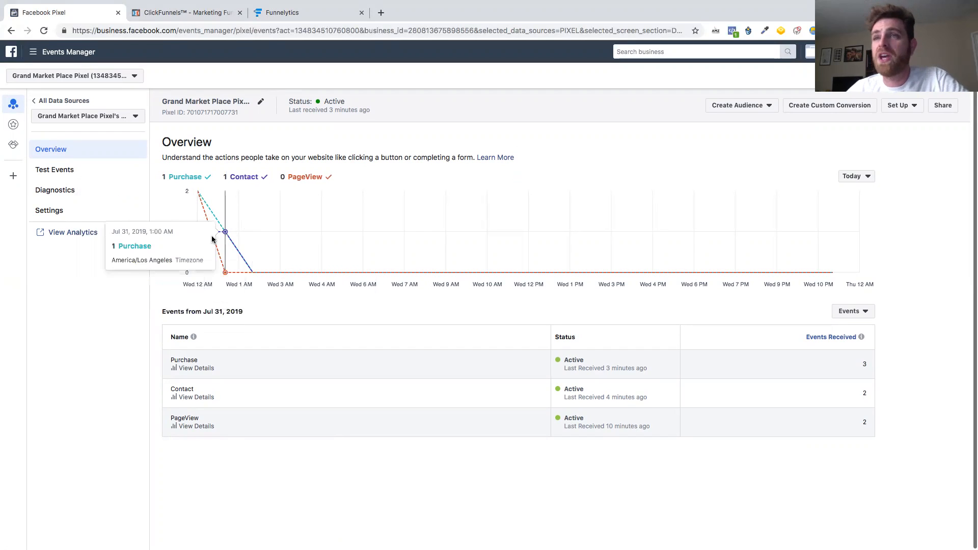
Switch to ClickFunnels, copy the Squeeze Page's URL and load it in a new incognito browser window.
click(197, 19)
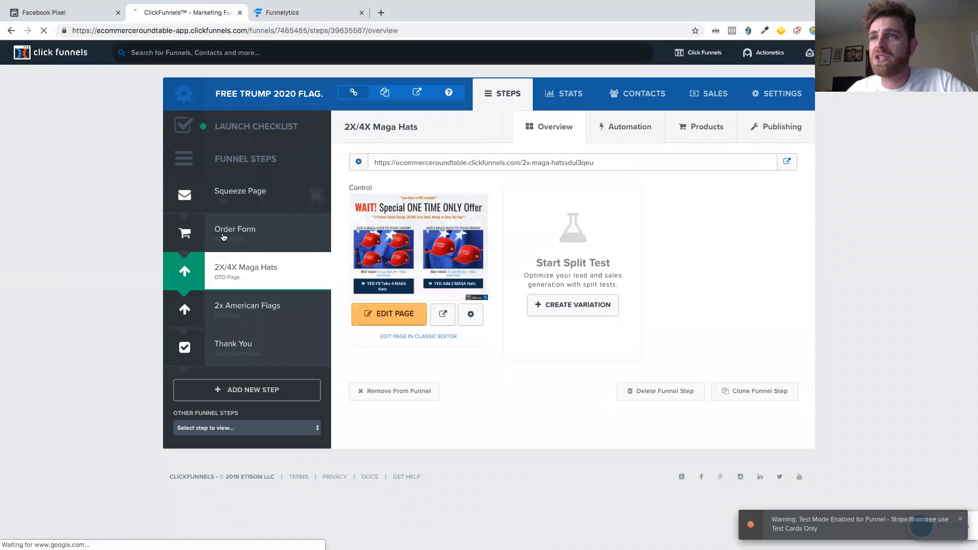
click(230, 193)
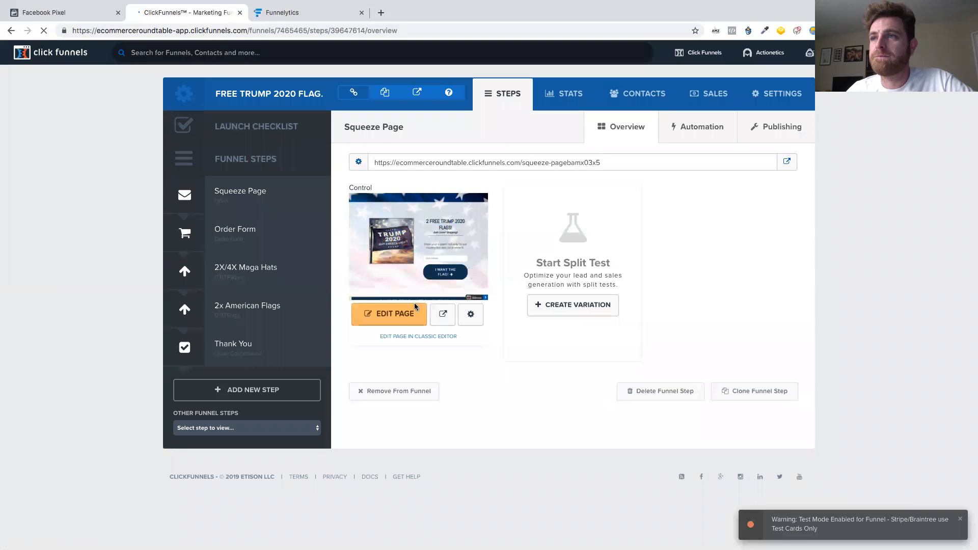
click(499, 163)
key(super+c)
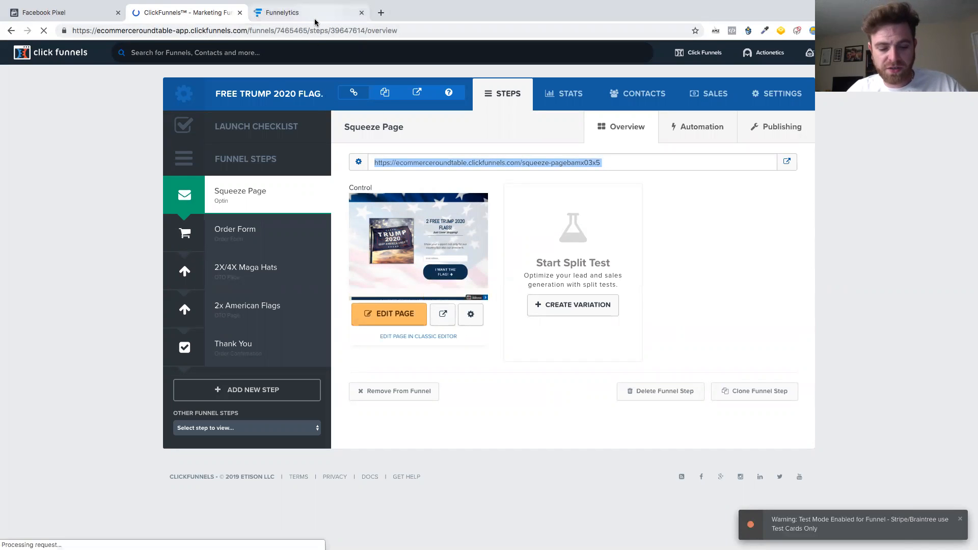
key(super+n)
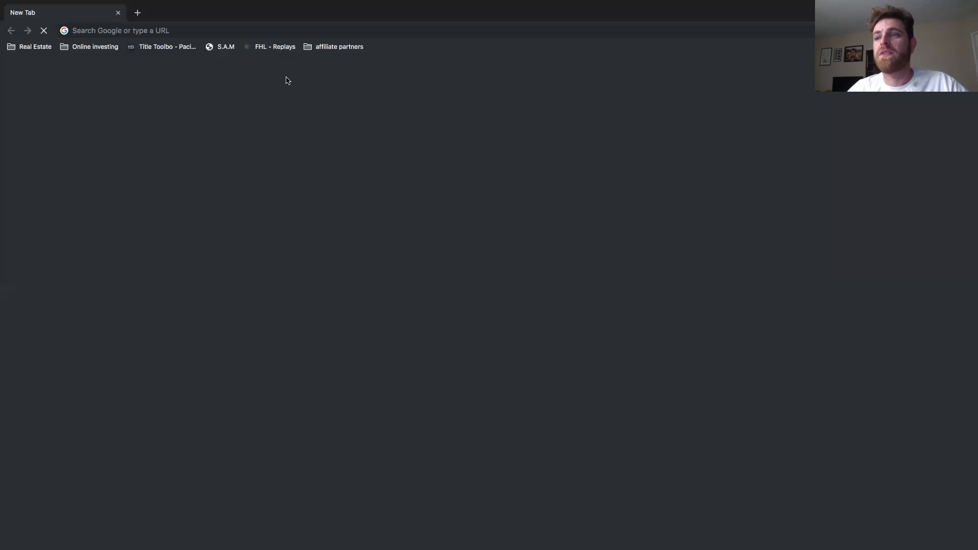
key(super+v)
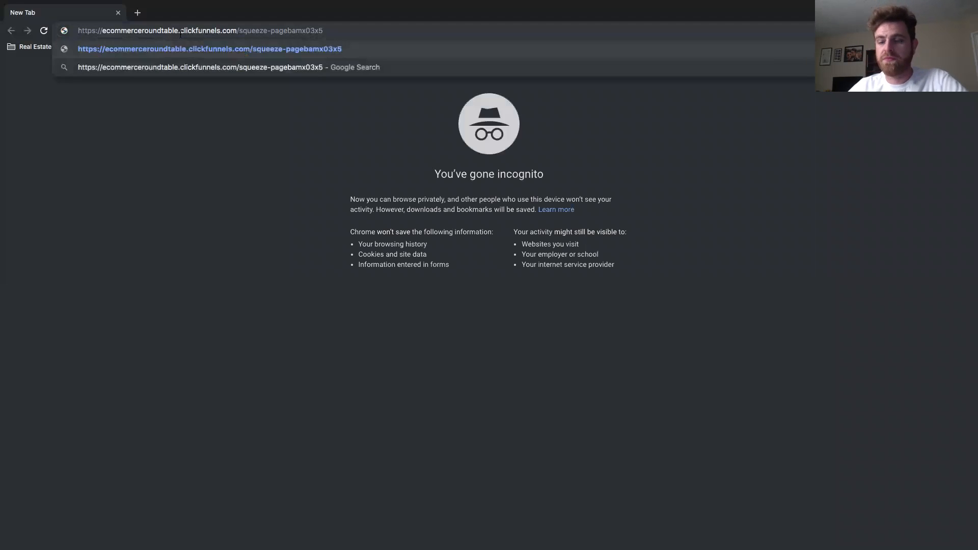
key(Return)
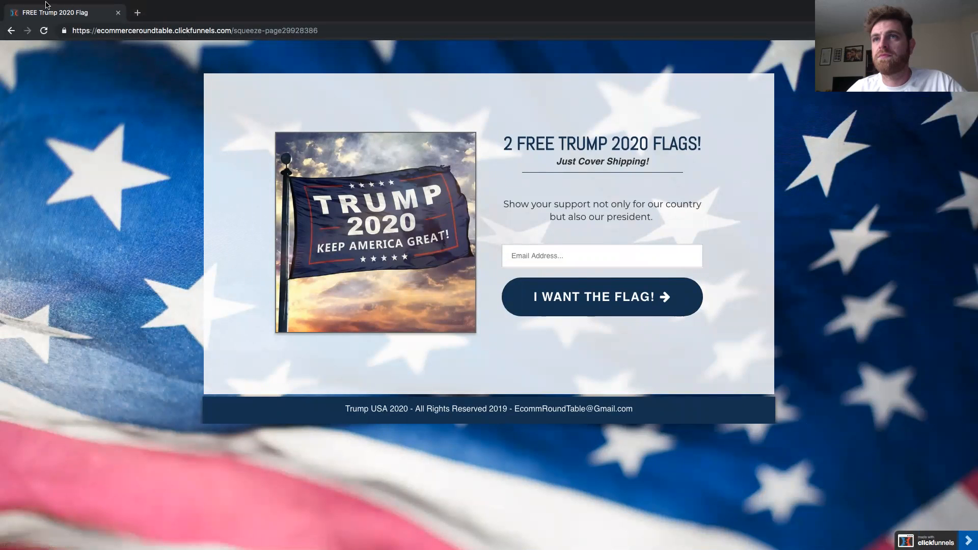
Take the squeeze page window out of full screen, go back from the page and close the incognito window.
mouse_move(34, 20)
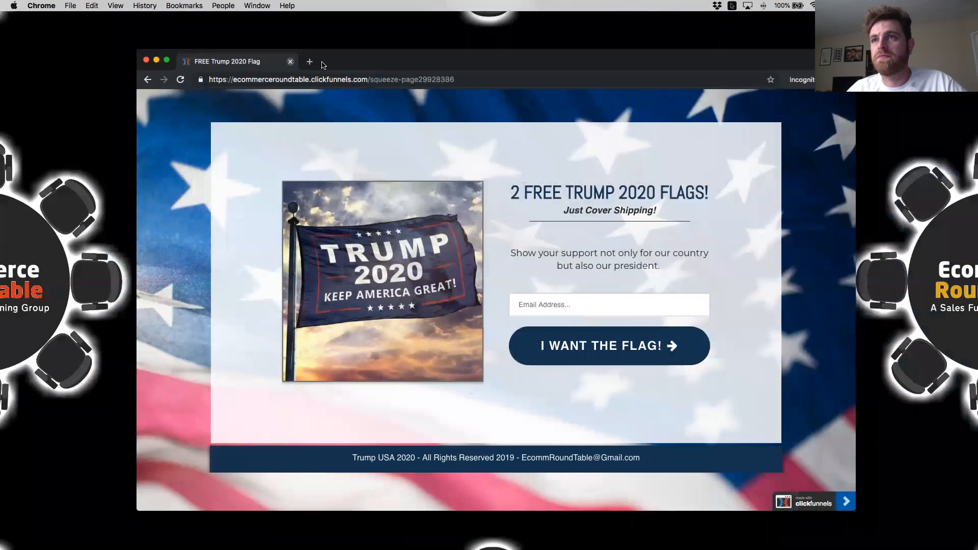
mouse_move(337, 58)
mouse_down()
mouse_move(343, 97)
mouse_move(340, 65)
mouse_up()
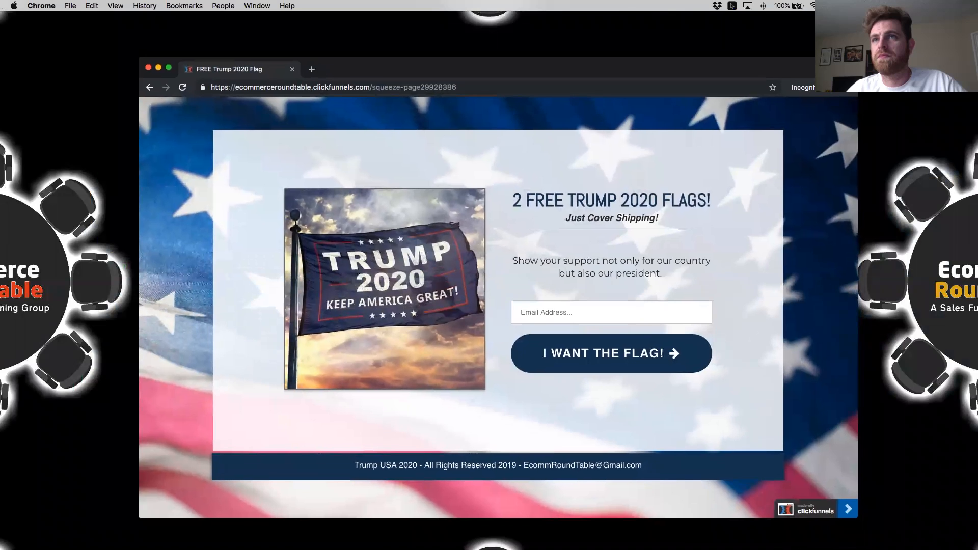
key(ctrl+Down)
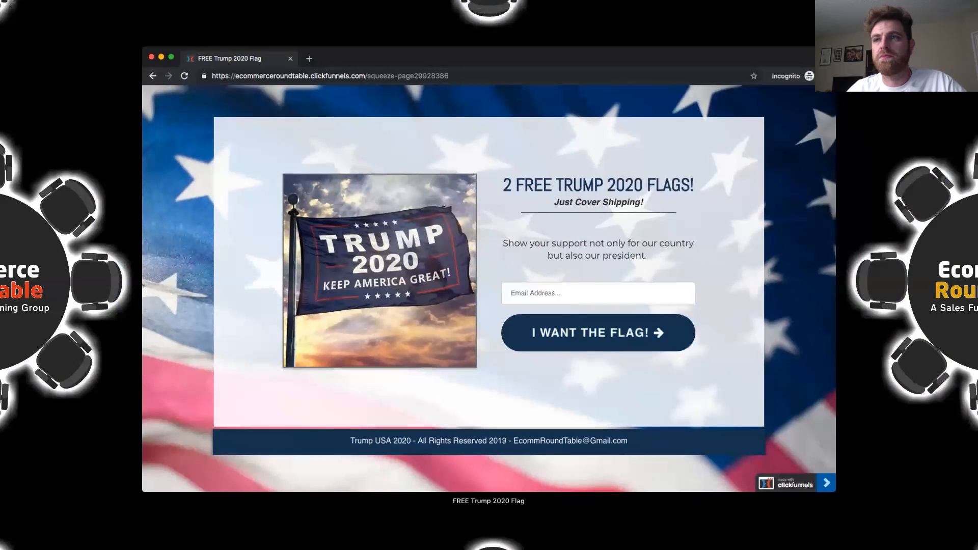
click(340, 197)
key(F11)
key(F11)
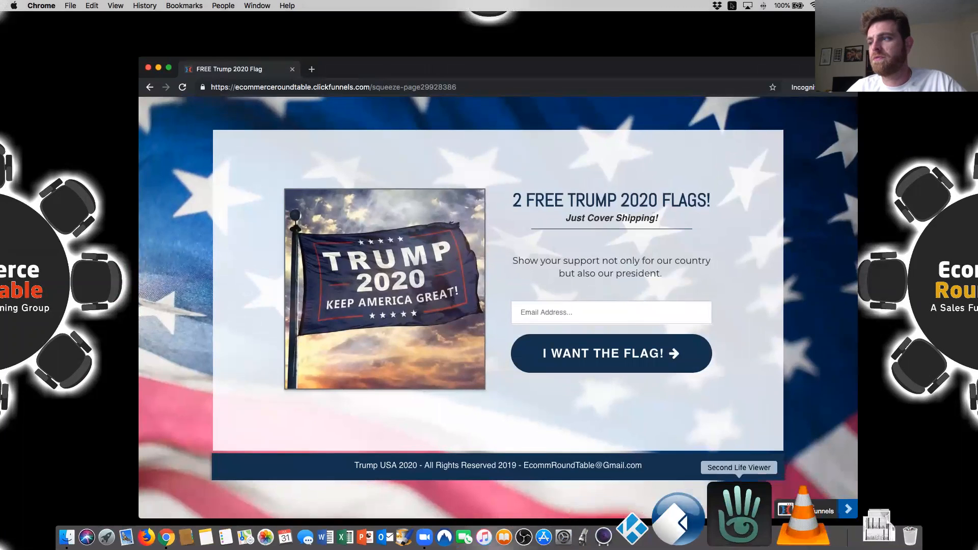
drag(345, 77, 344, 60)
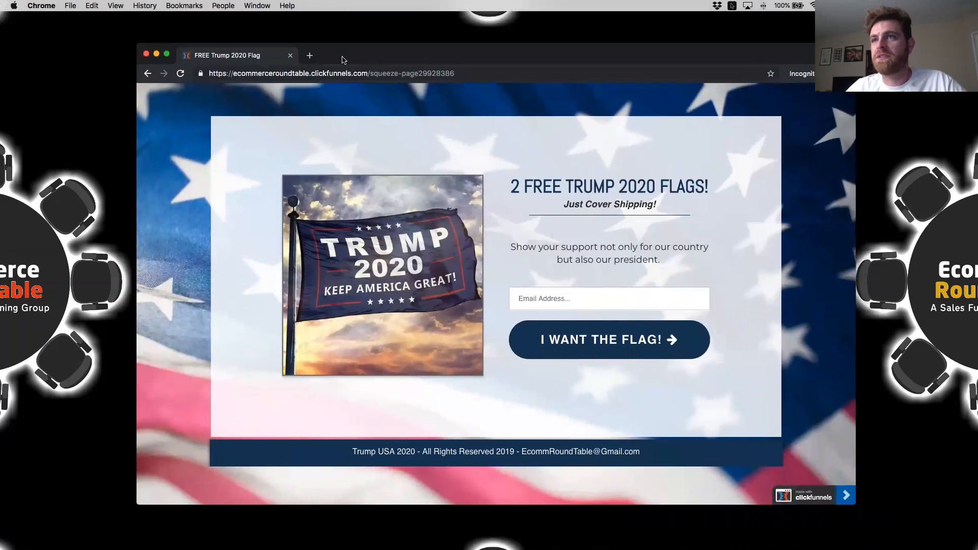
click(149, 75)
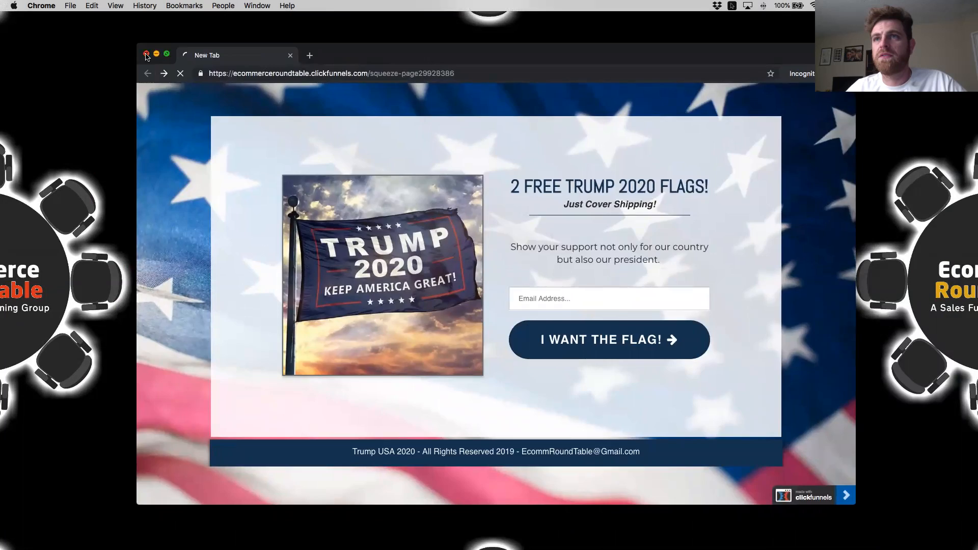
click(147, 54)
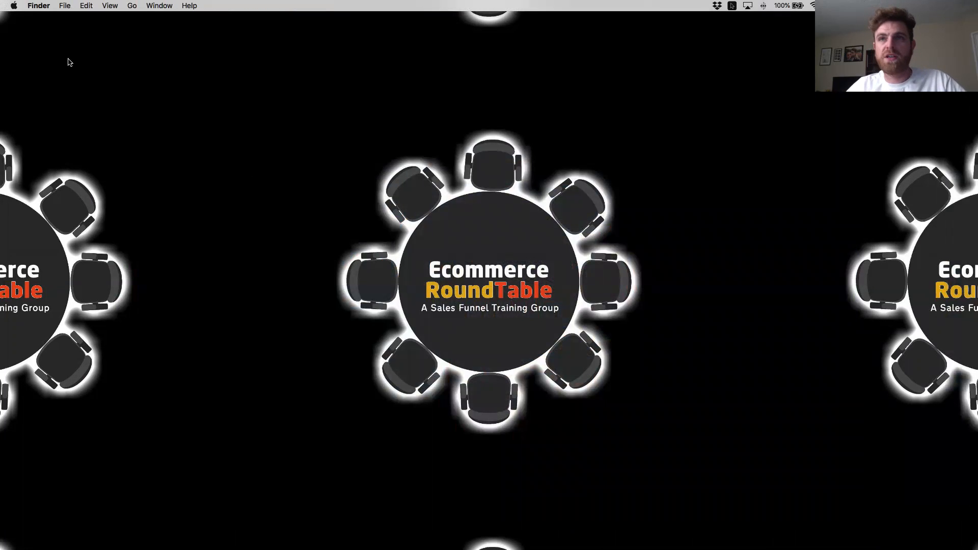
Return to the Grand Market Place pixel's overview in Facebook Events Manager and reload it to check for newly received events.
key(super+Tab)
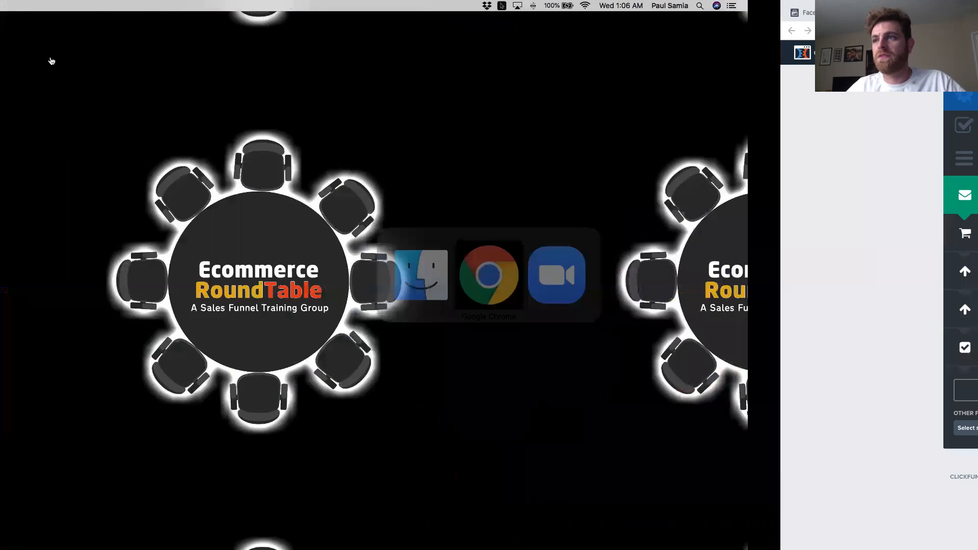
click(89, 12)
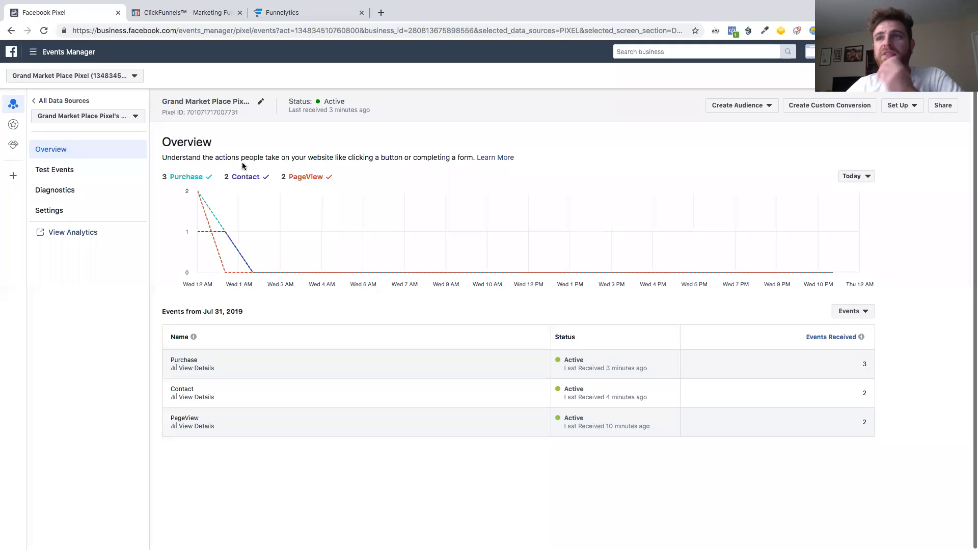
mouse_move(210, 191)
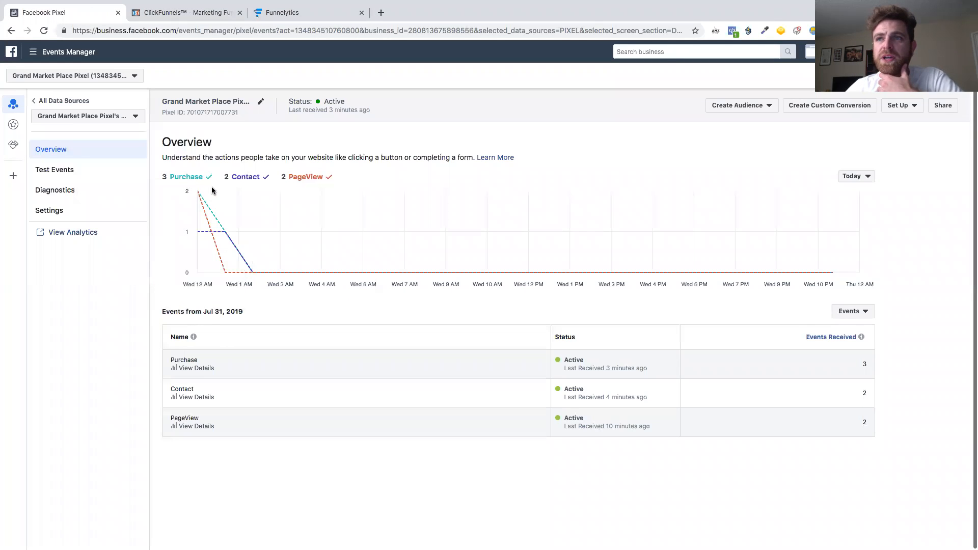
key(super+r)
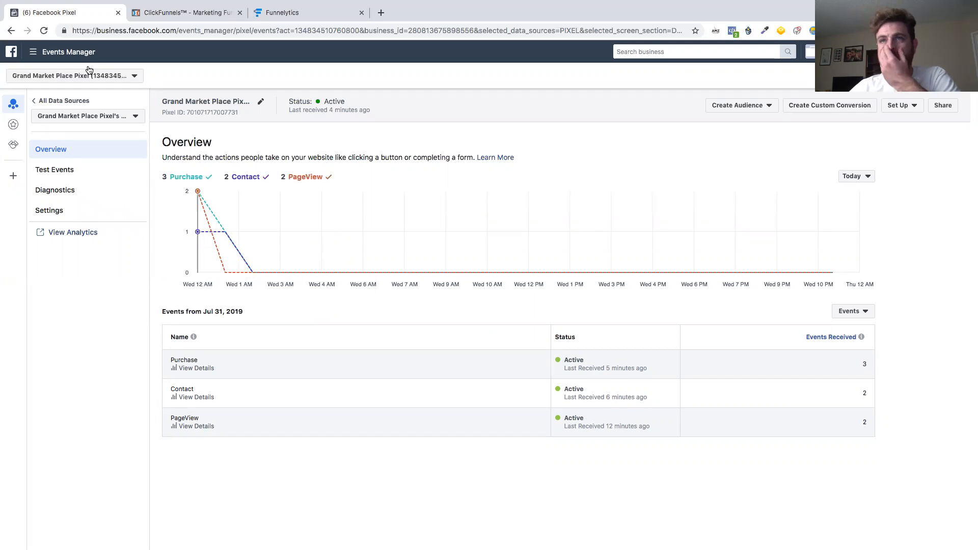
click(43, 30)
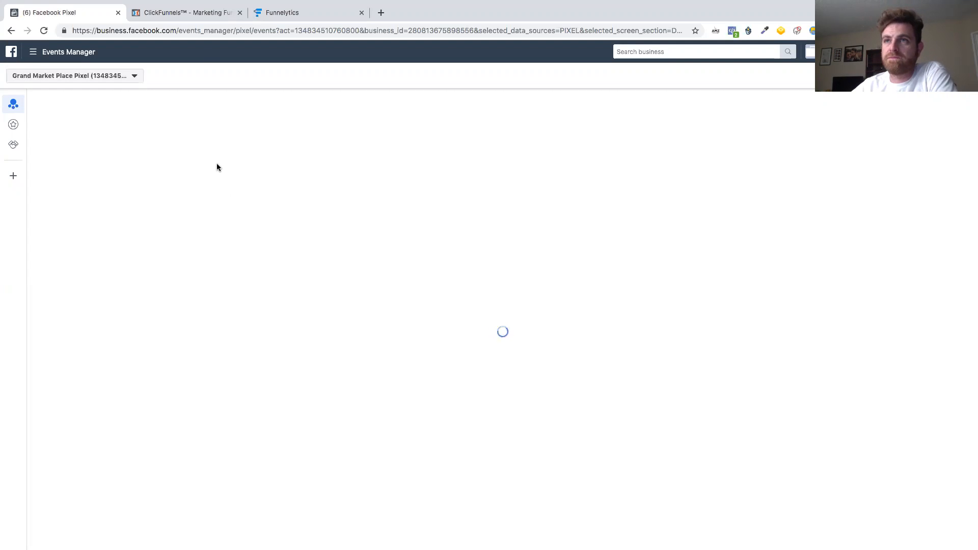
Switch to ClickFunnels, open the Squeeze Page in the editor and examine the Facebook pixel script in its header tracking code.
click(199, 19)
click(390, 314)
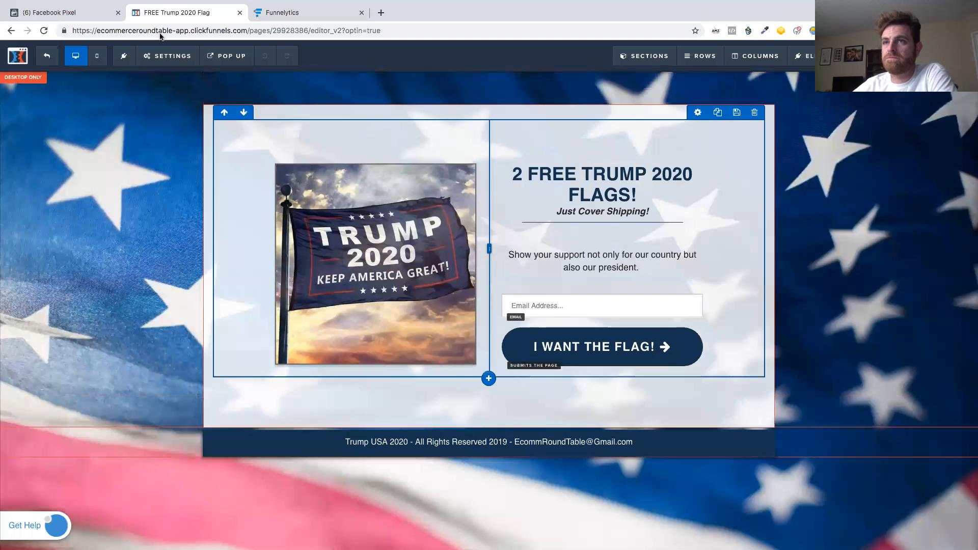
mouse_move(158, 56)
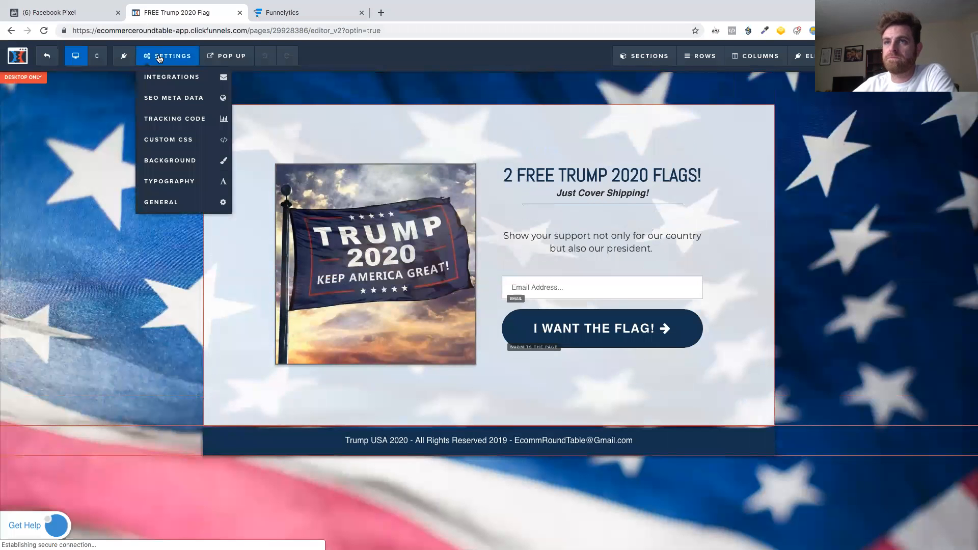
click(170, 120)
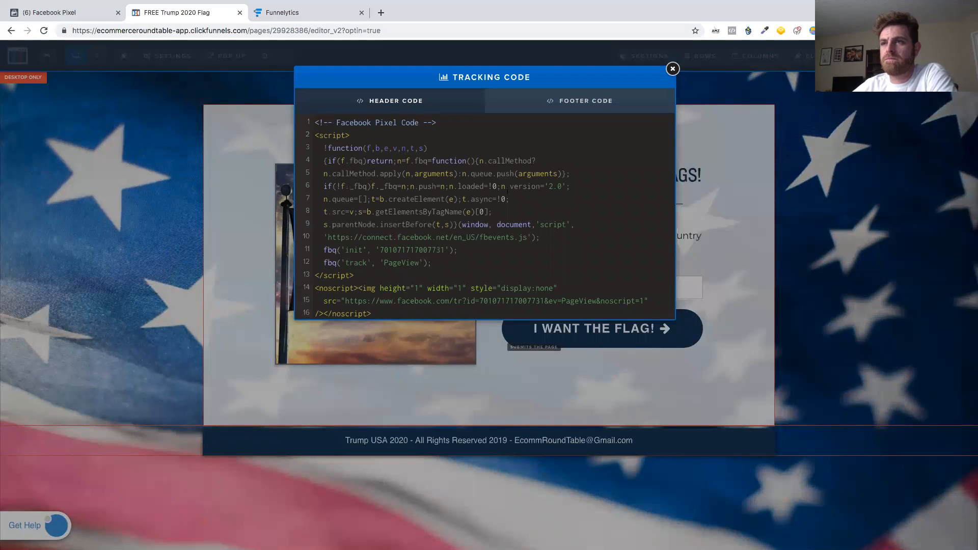
scroll(507, 189, down, 1)
click(673, 68)
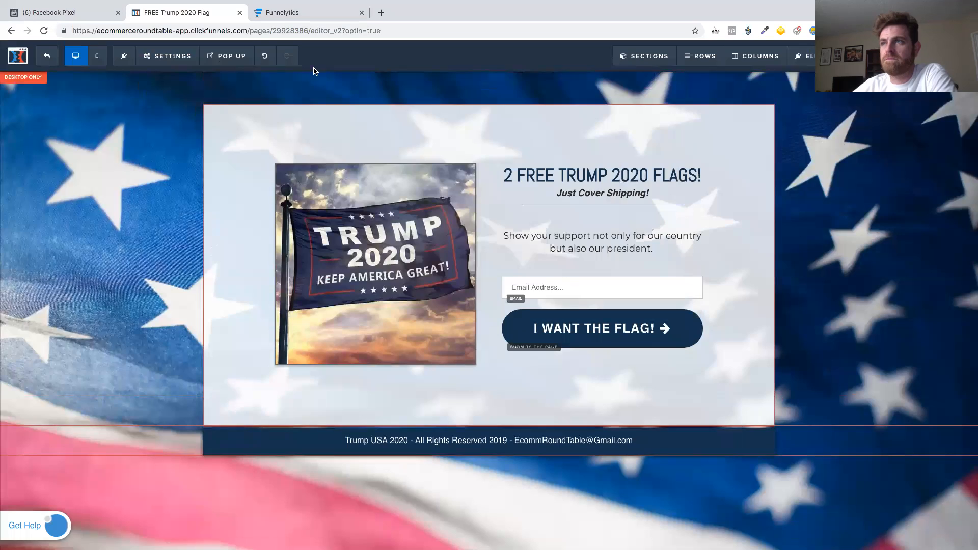
View the Squeeze Page preview, return to Facebook Events Manager and reload the pixel's overview to check for a new PageView.
click(65, 15)
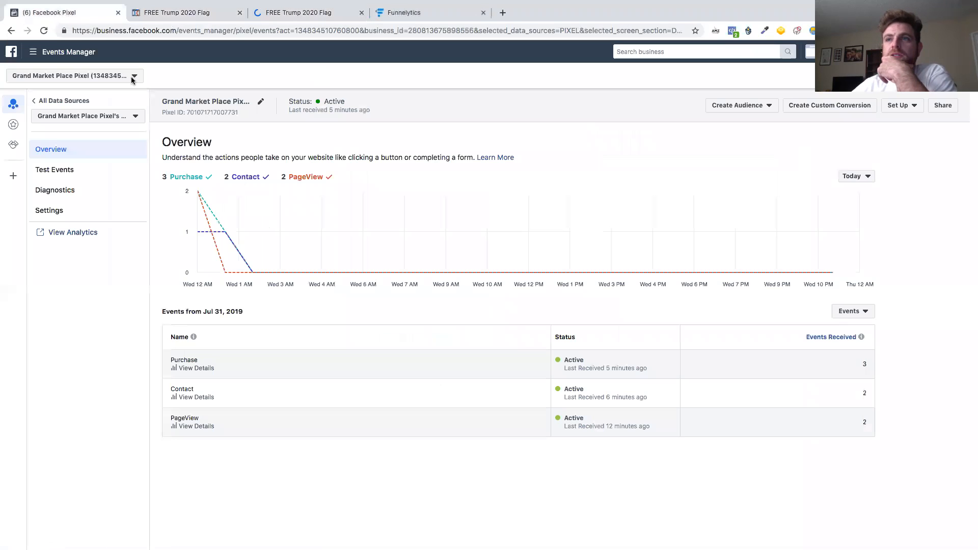
click(284, 16)
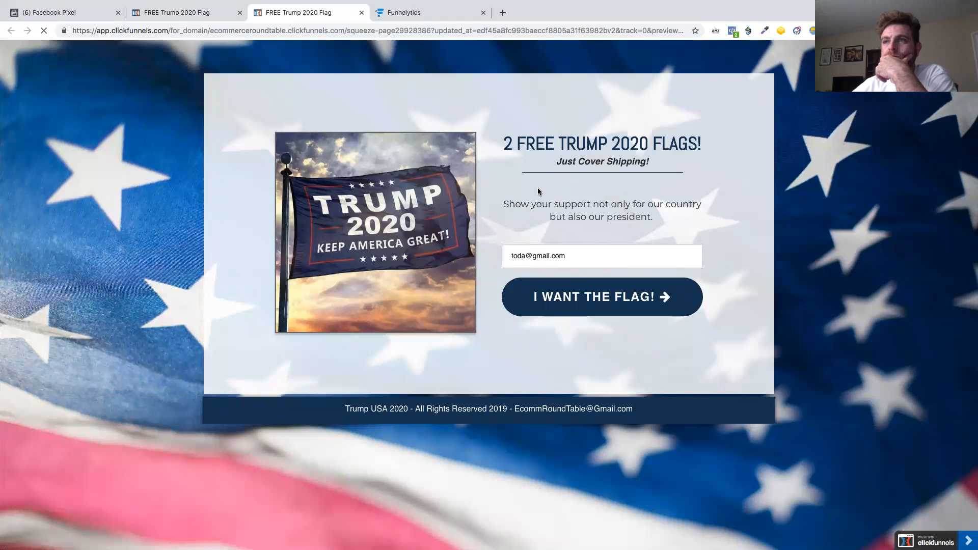
click(49, 12)
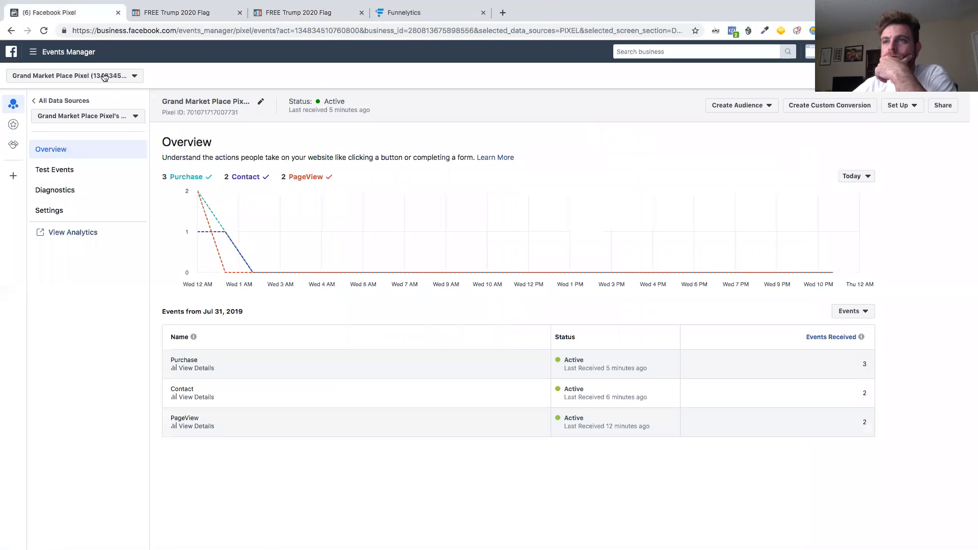
click(44, 31)
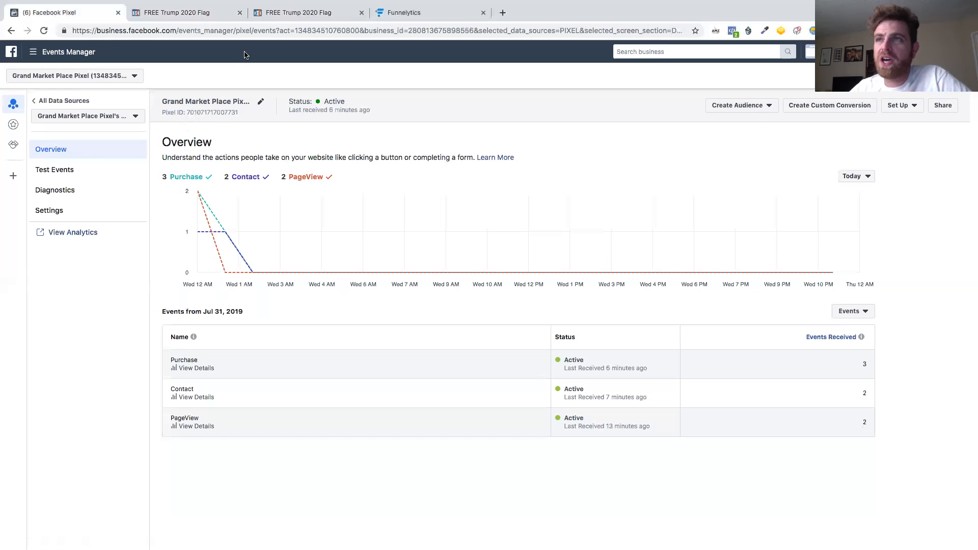
Submit the Squeeze Page preview's opt-in form with an email address and look over the order form page.
click(316, 12)
scroll(578, 273, down, 1)
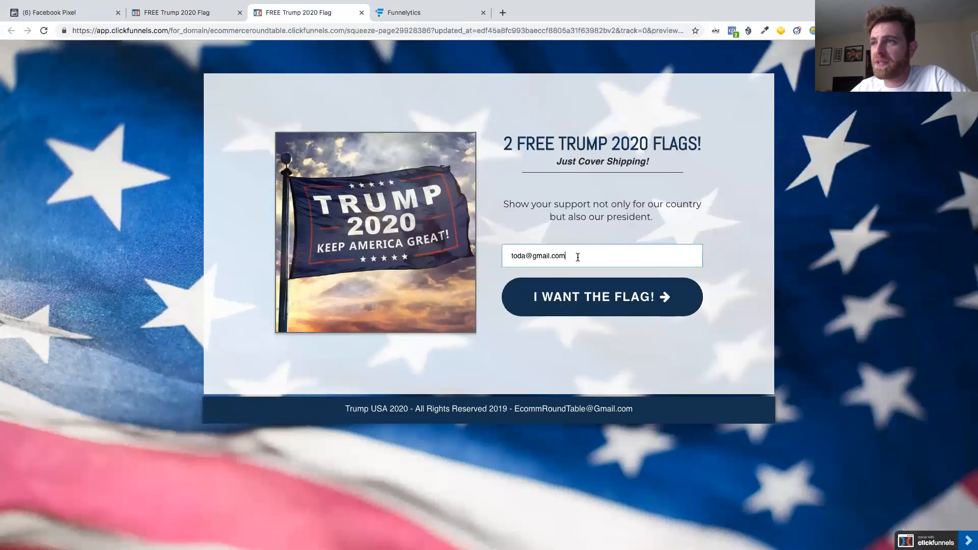
triple_click(577, 258)
click(559, 284)
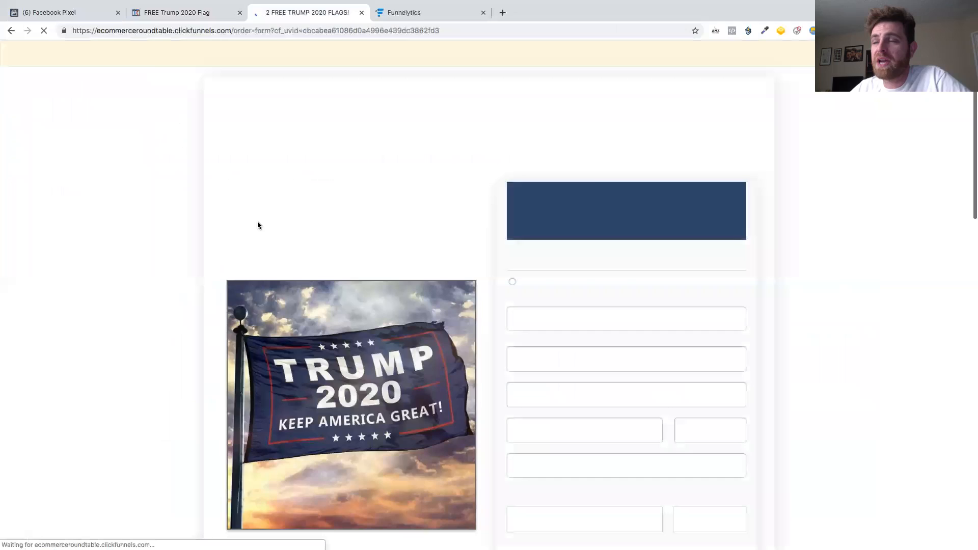
scroll(478, 288, down, 1)
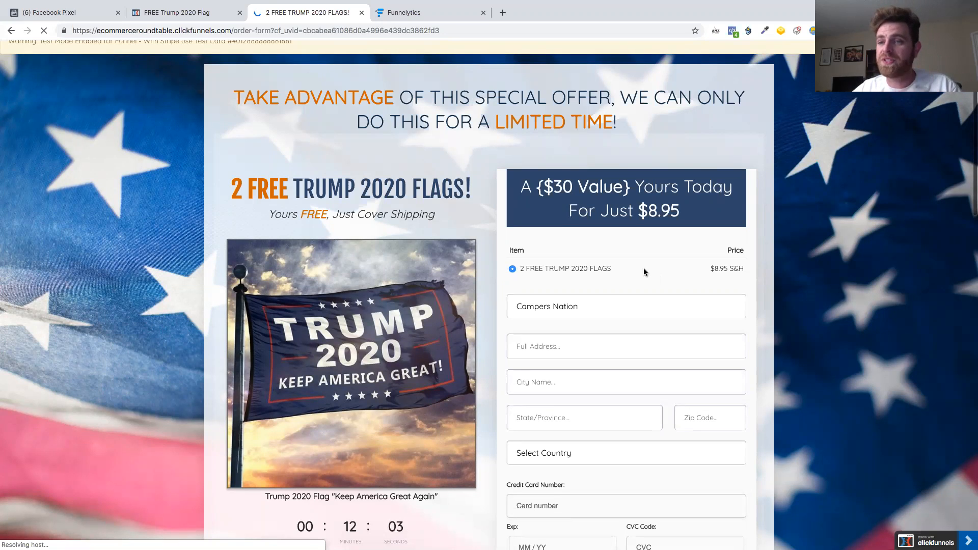
scroll(546, 261, down, 3)
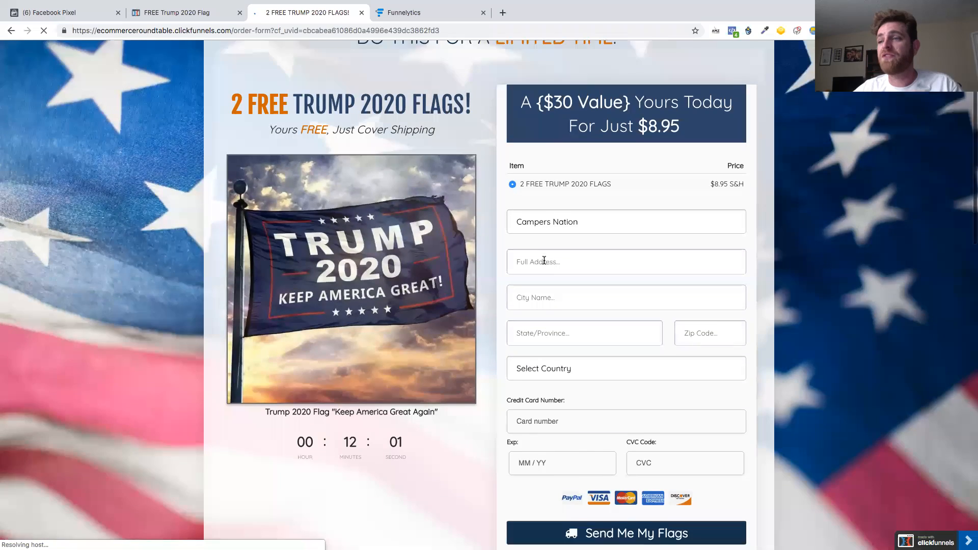
scroll(544, 263, up, 3)
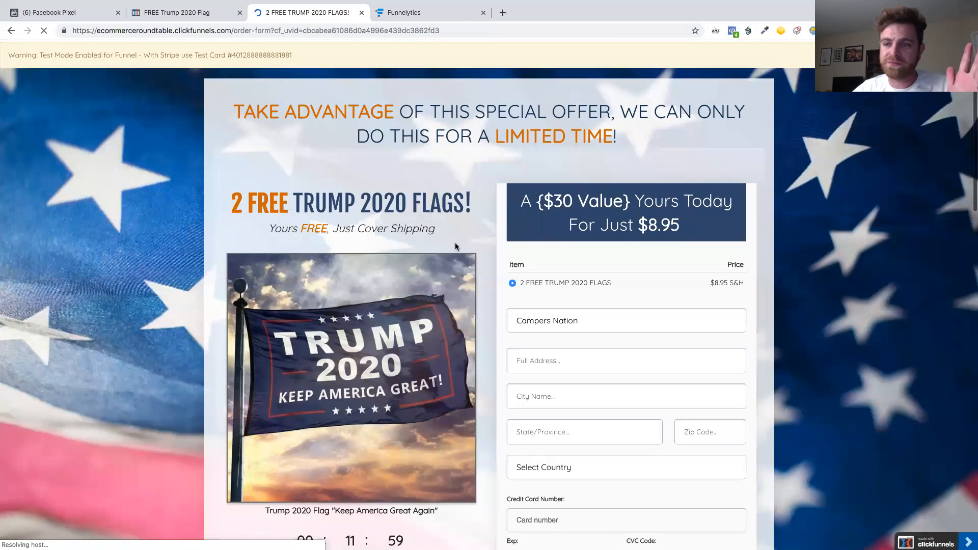
scroll(316, 179, down, 3)
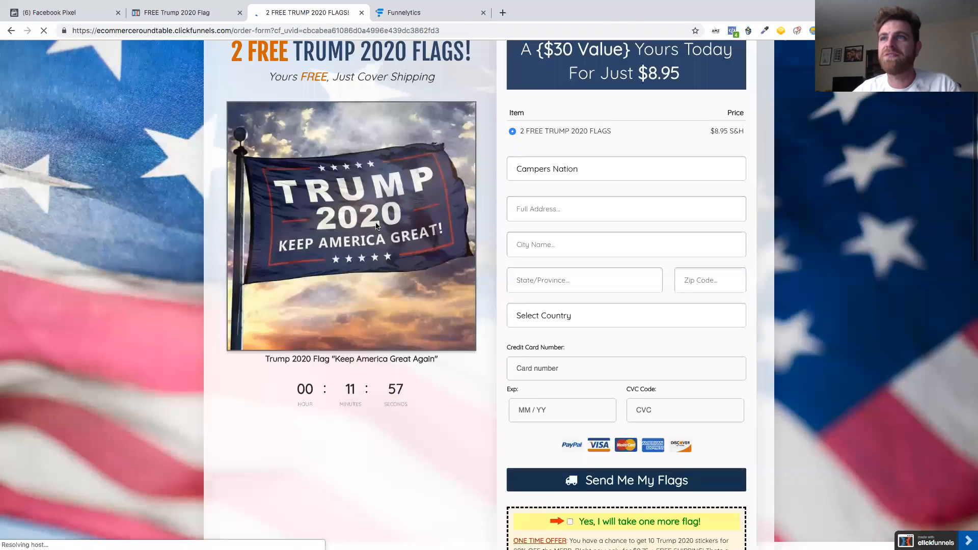
scroll(316, 179, up, 3)
Reload the Grand Market Place pixel's overview in Facebook Events Manager to check for events from the opt-in and order form pages.
click(64, 12)
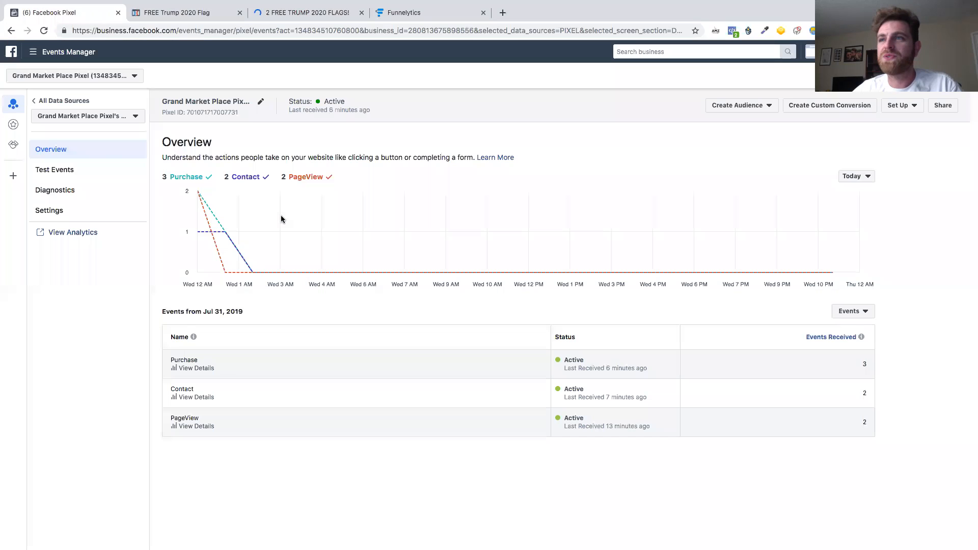
click(40, 31)
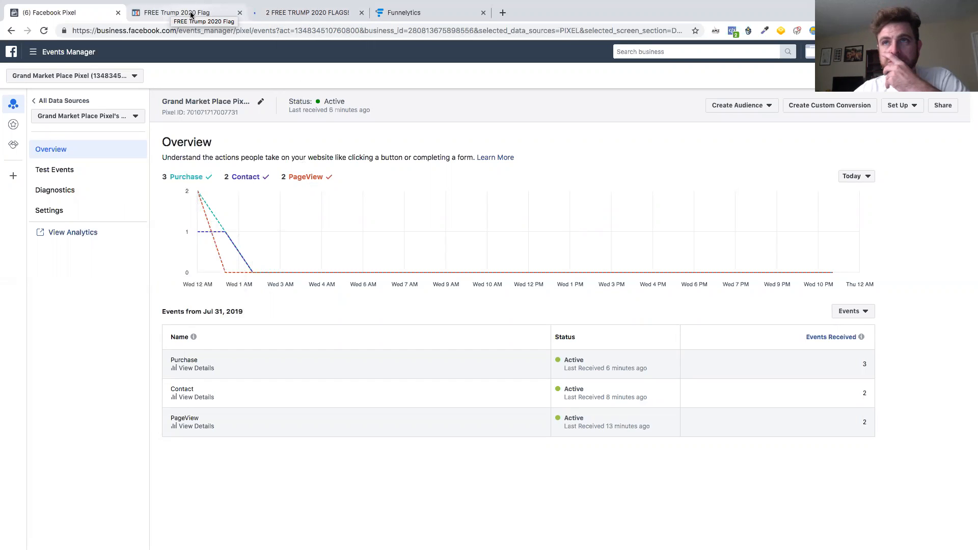
click(165, 12)
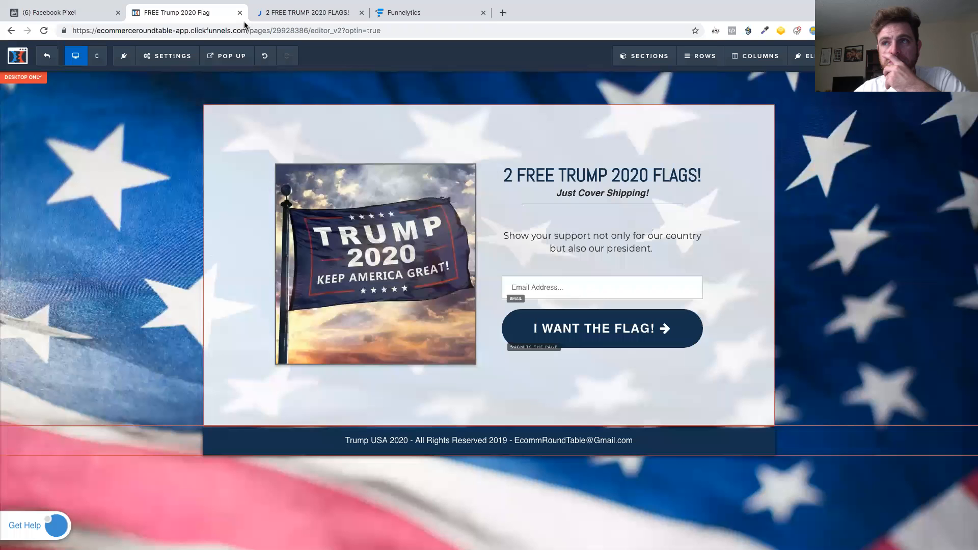
click(302, 15)
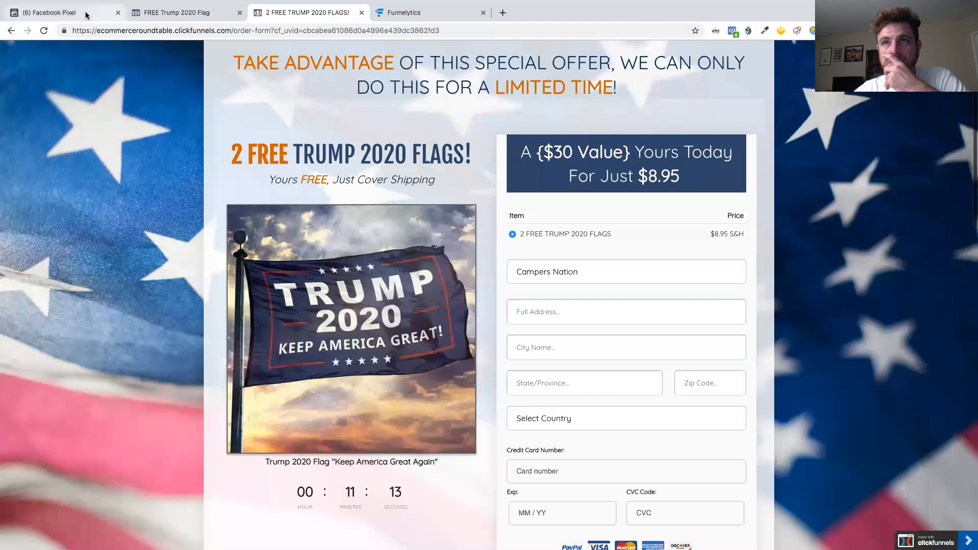
click(87, 14)
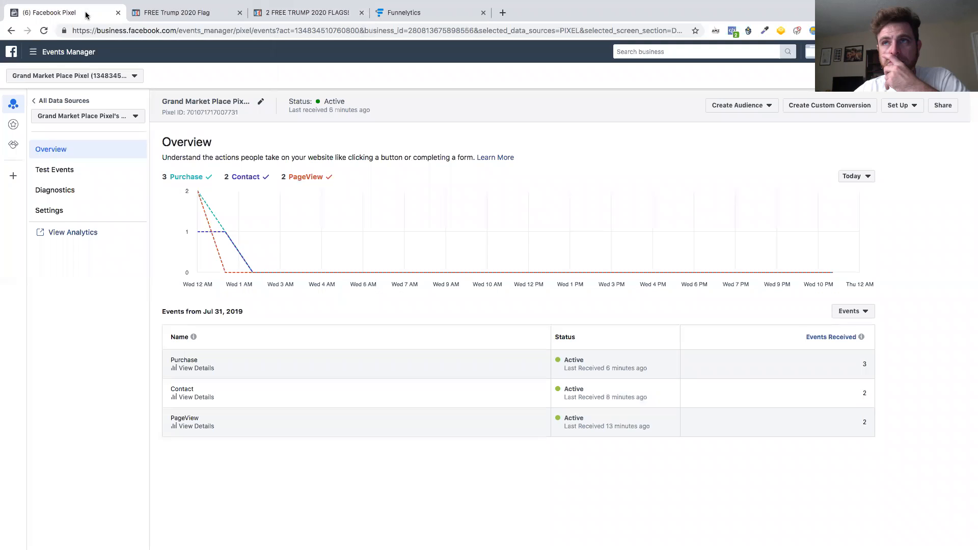
click(183, 14)
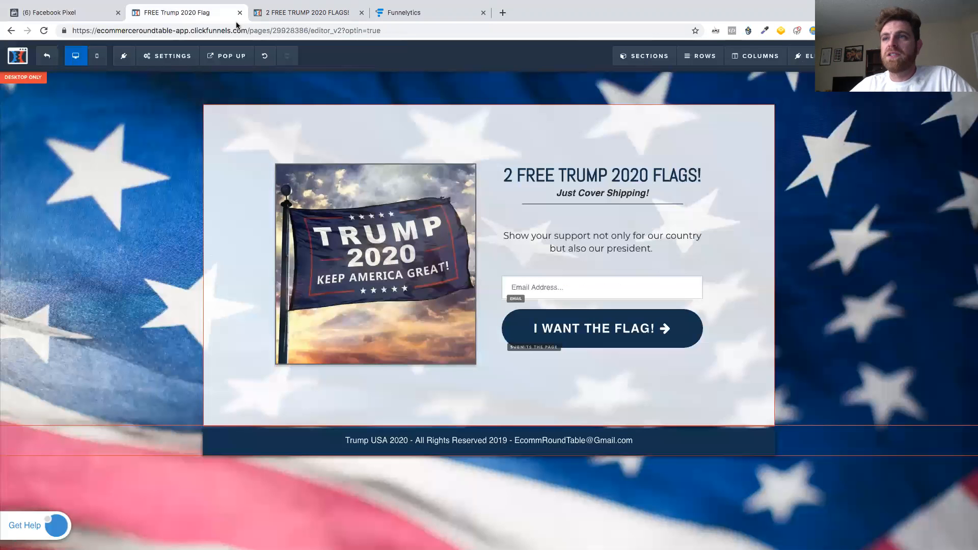
click(273, 14)
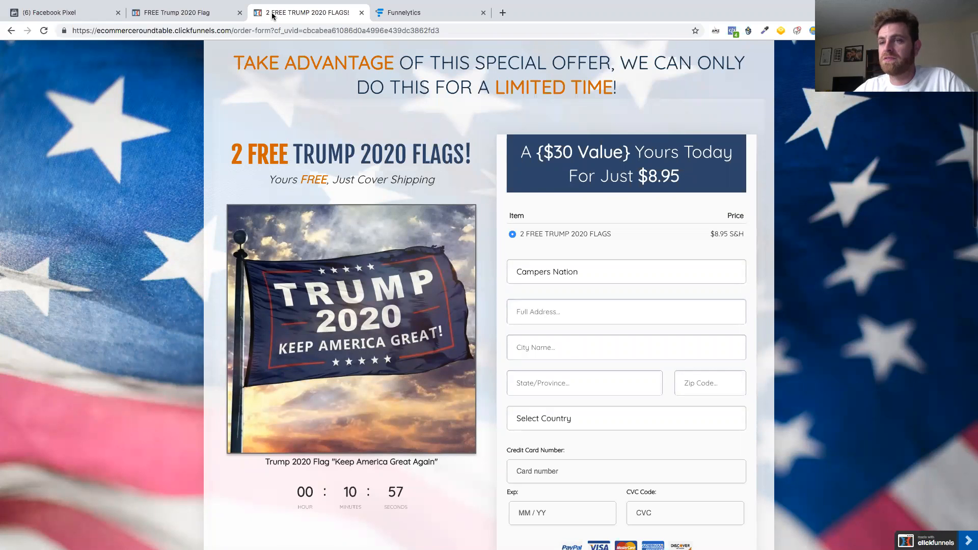
key(ctrl+Tab)
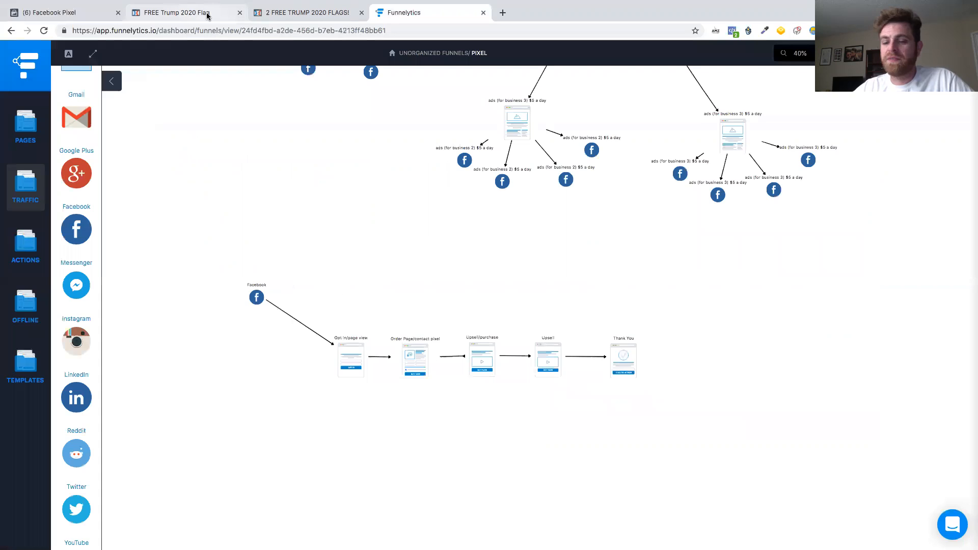
key(ctrl+Tab)
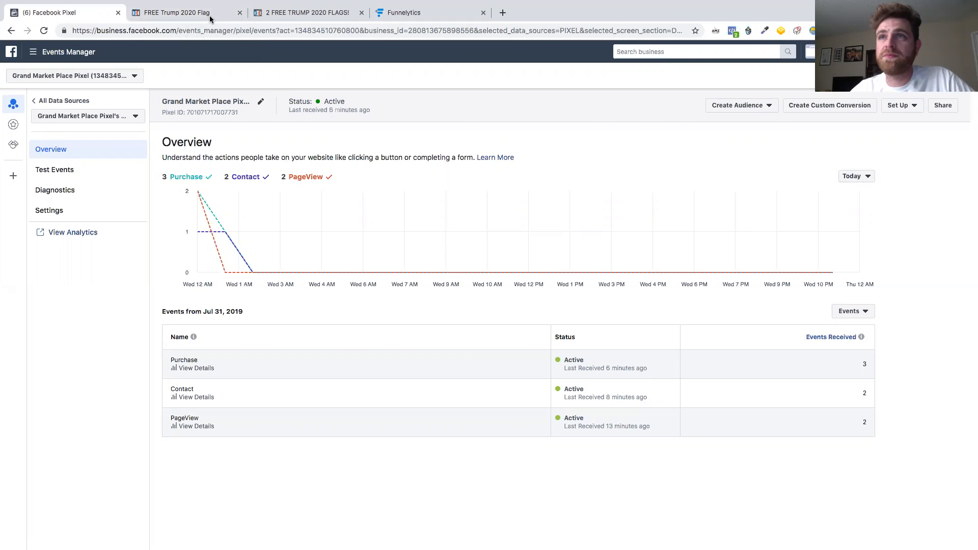
key(ctrl+Tab)
click(82, 15)
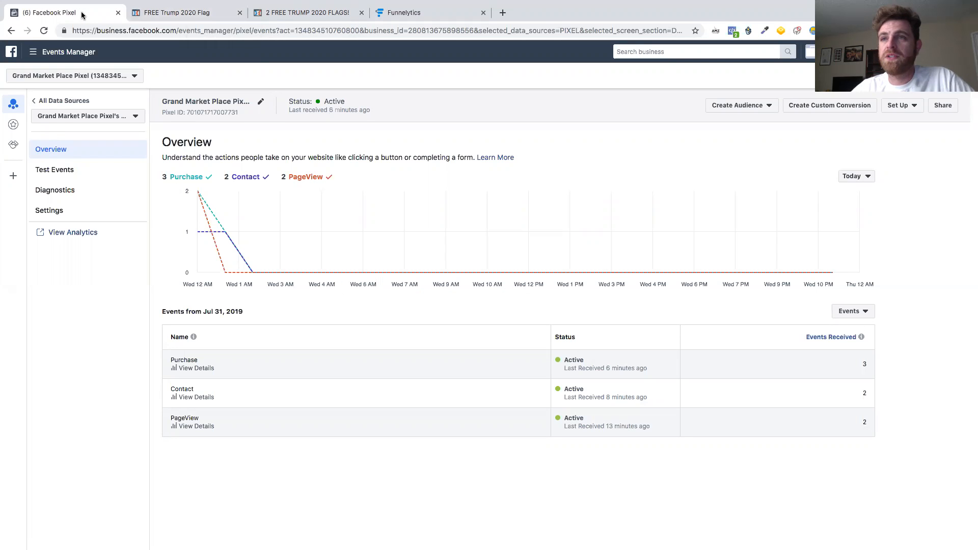